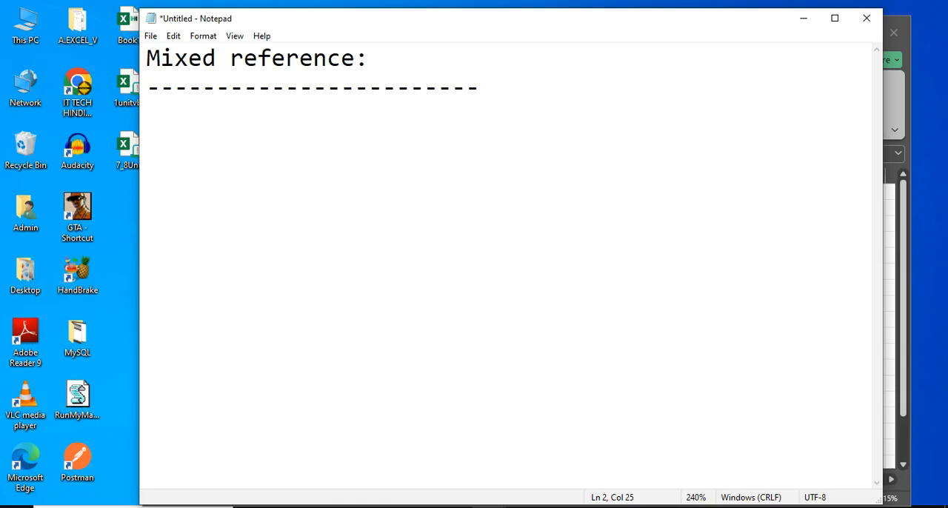
Write the example =$D4 below the Mixed reference heading and mark its $D part with a pen stroke
key(Return)
text(=$D)
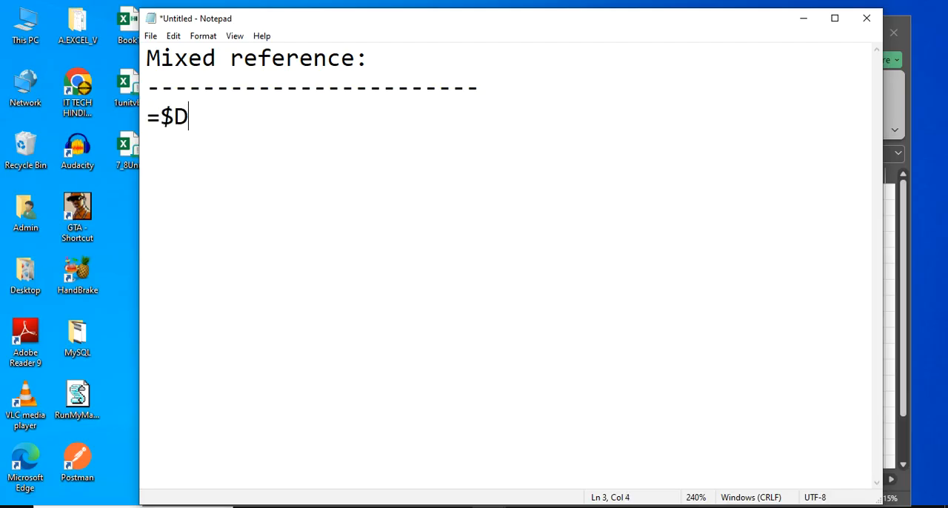
text(4)
key(Return)
mouse_move(182, 130)
mouse_down()
mouse_move(181, 139)
mouse_move(159, 131)
mouse_up()
drag(162, 128, 172, 111)
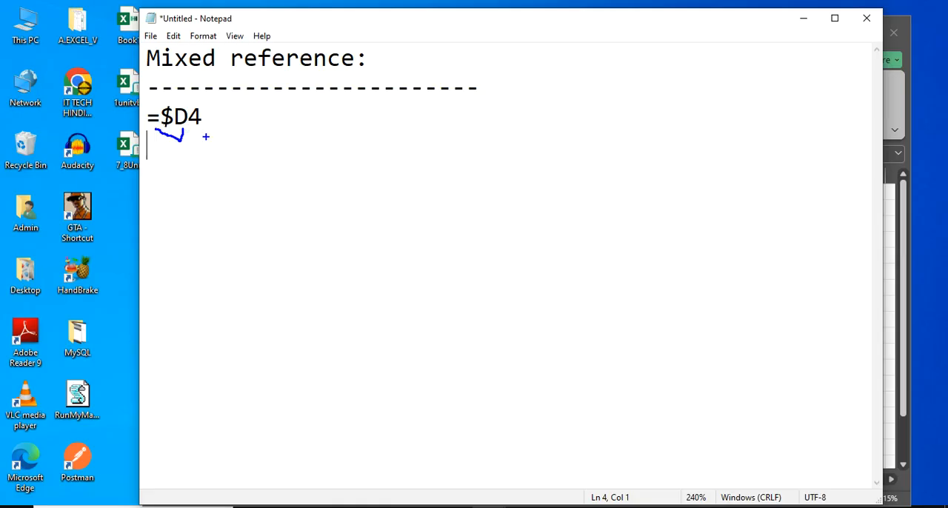
key(Escape)
Add the second example =D$4 on the next line and highlight its $4 part
text(=D$)
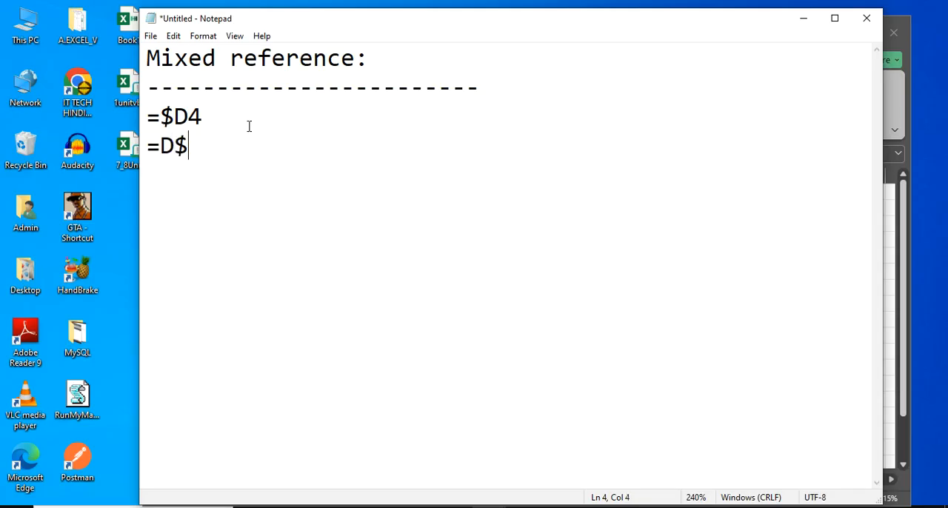
text(4)
drag(212, 146, 178, 146)
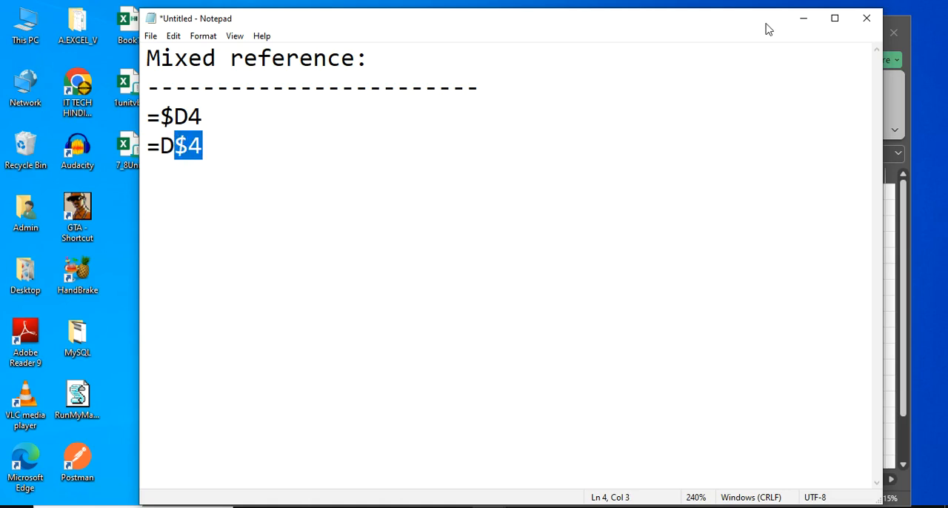
Switch to Excel and fill C3:F13 with random numbers from =RANDBETWEEN(1,100), kept as fixed values
click(802, 18)
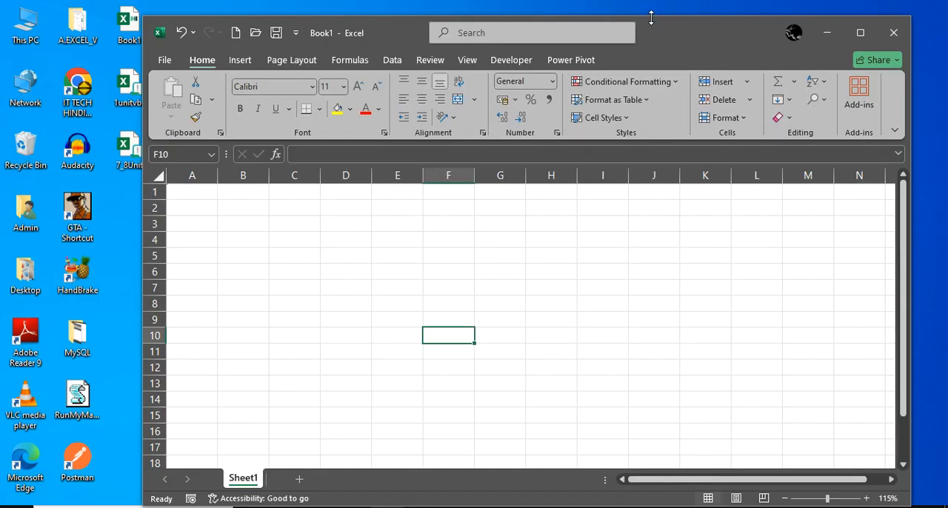
drag(651, 17, 650, 1)
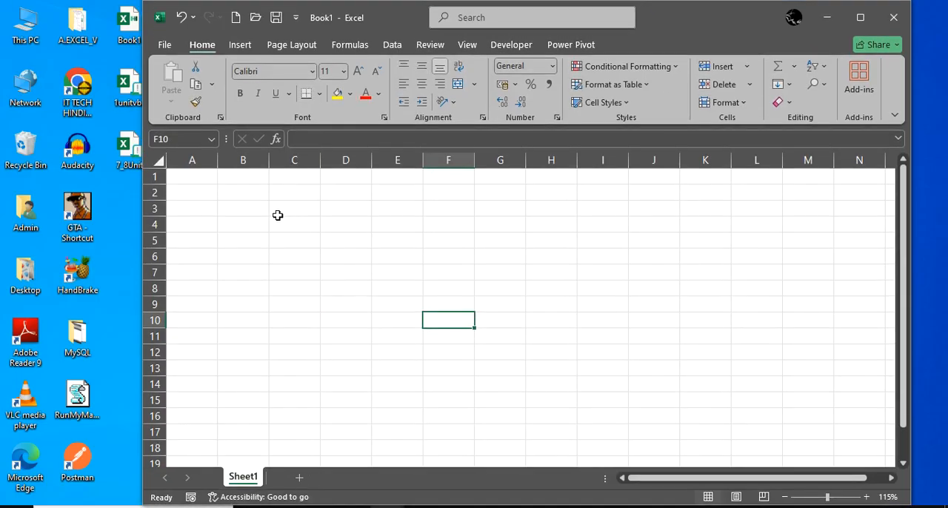
drag(281, 214, 465, 369)
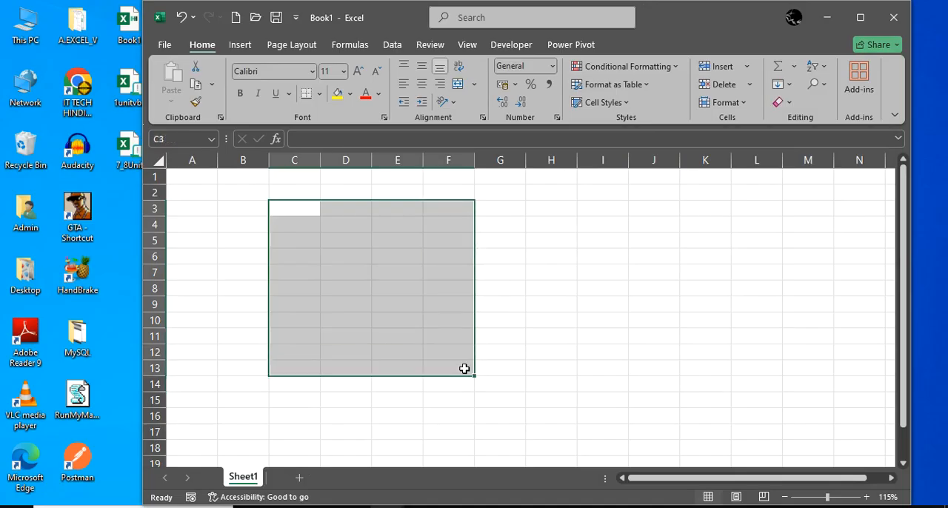
text(=randb)
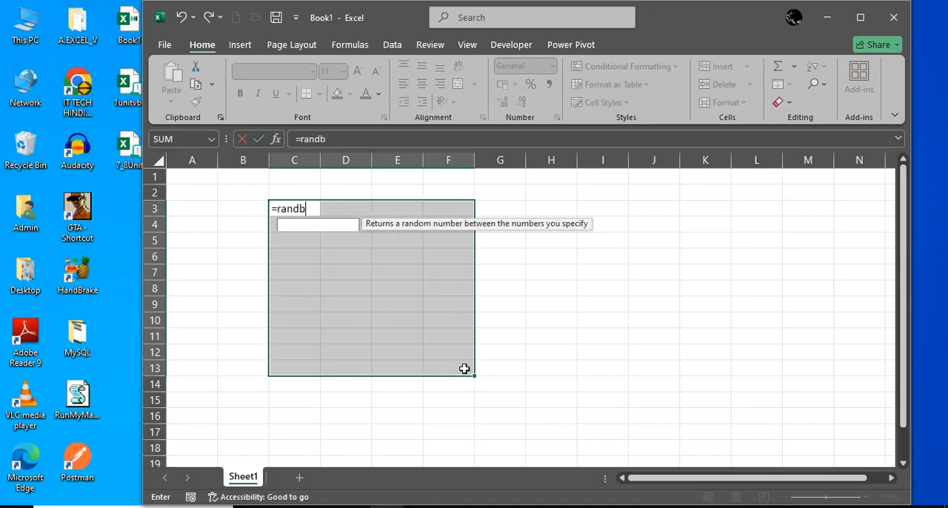
text(etween(1,10)
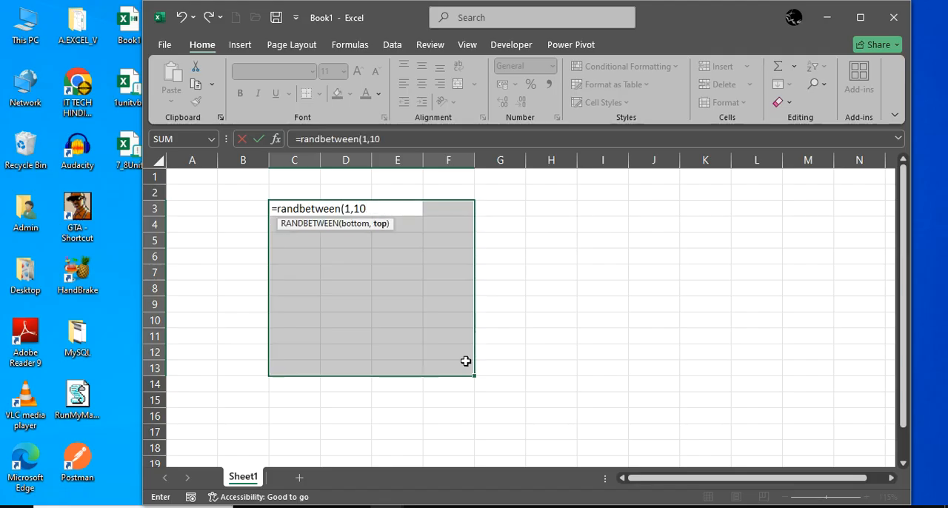
text(0))
key(ctrl+Return)
key(ctrl+c)
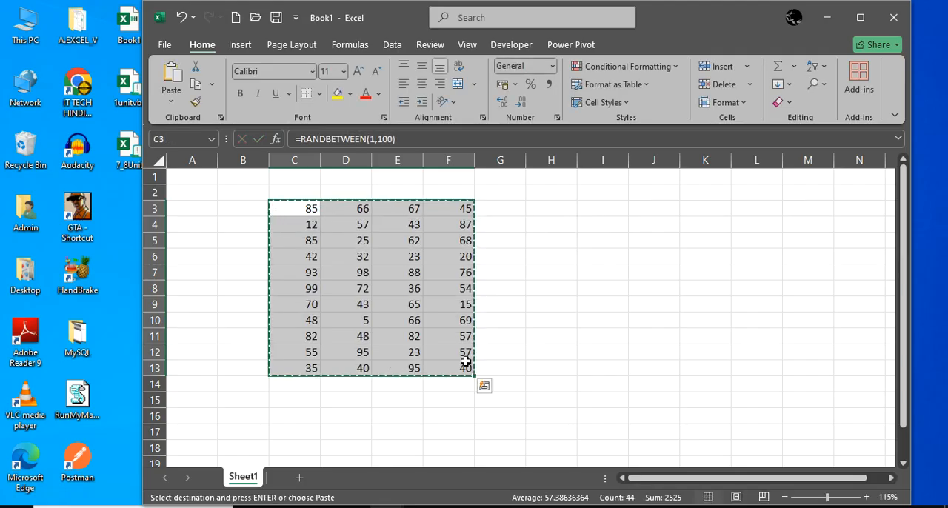
key(Escape)
click(543, 259)
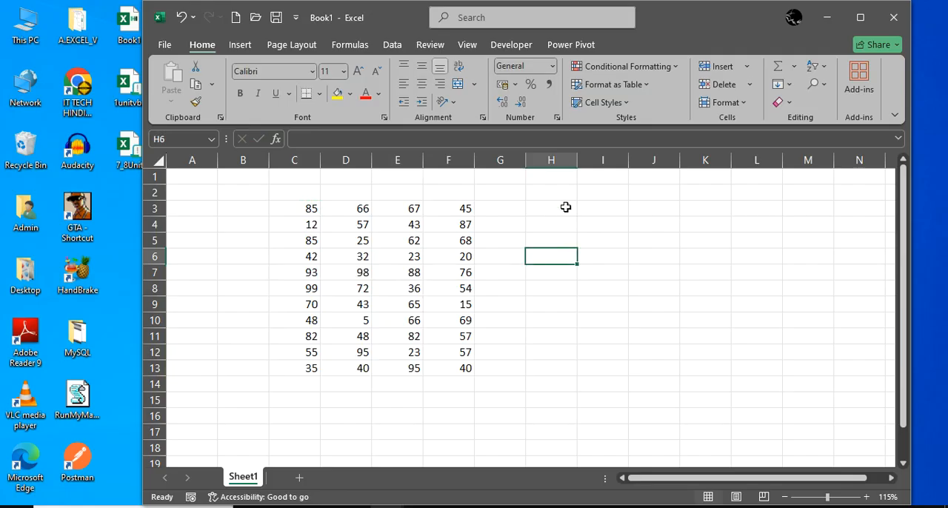
Enter the row-locked mixed reference =C$3 in cell H3
click(564, 207)
text(=)
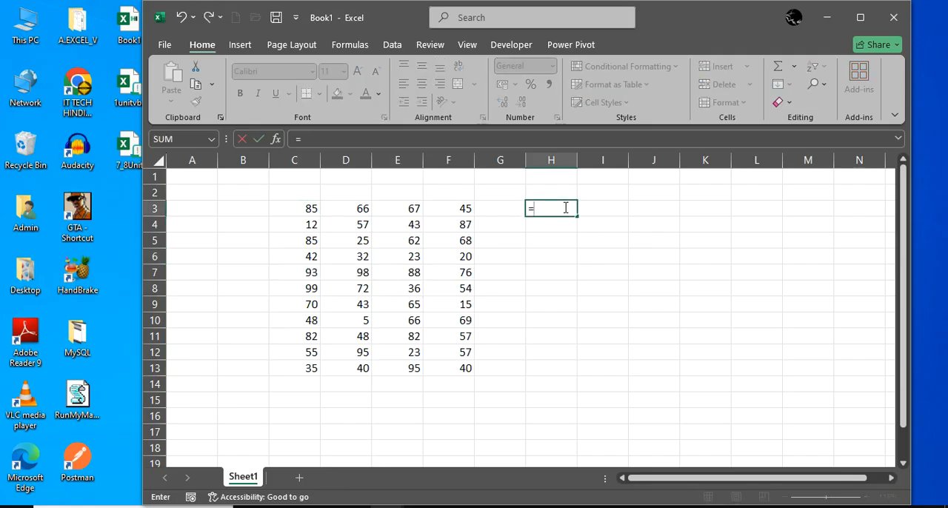
click(305, 207)
key(F4)
key(F4)
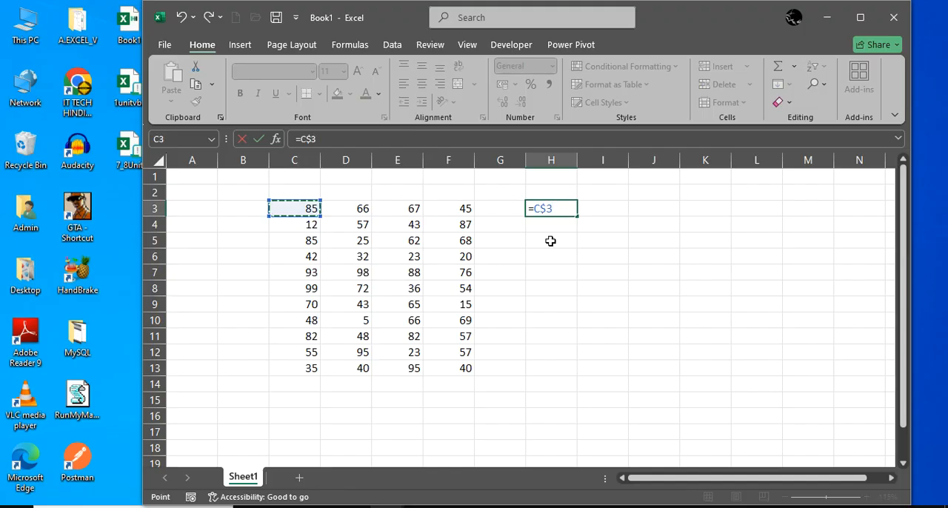
key(Return)
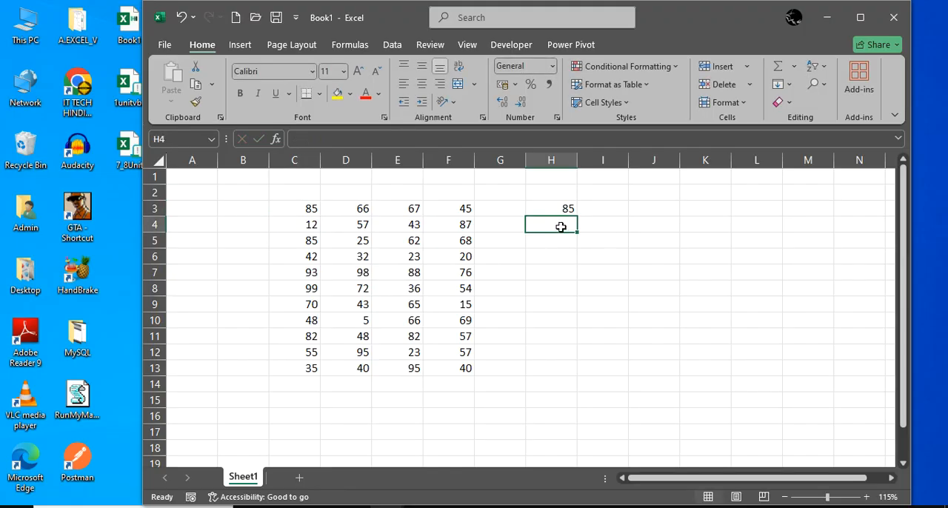
Copy the row-locked formula from H3 down to H11, inspect it, and copy it across to K3
click(561, 208)
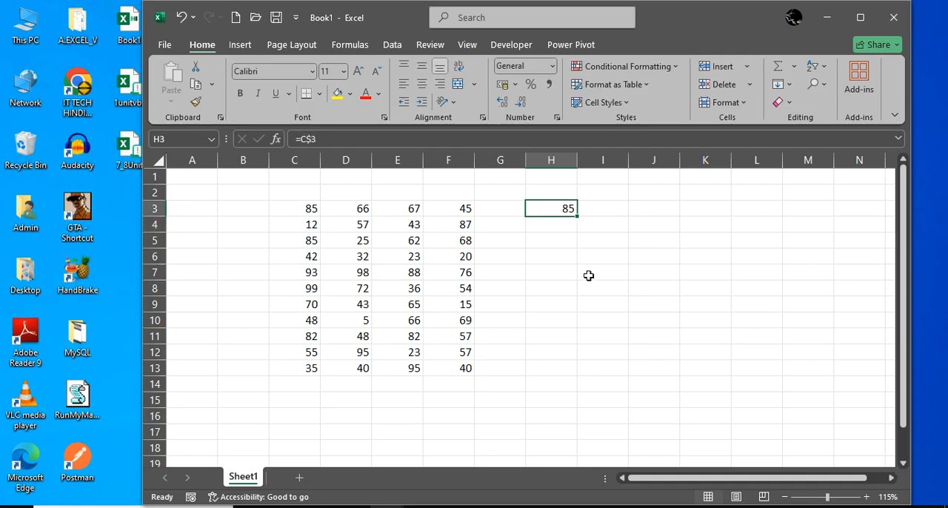
drag(577, 216, 581, 348)
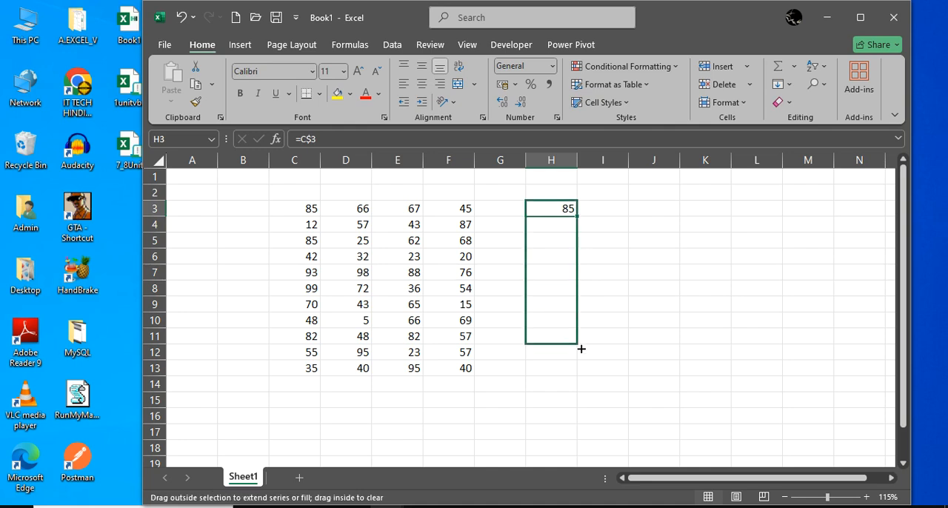
drag(581, 348, 582, 350)
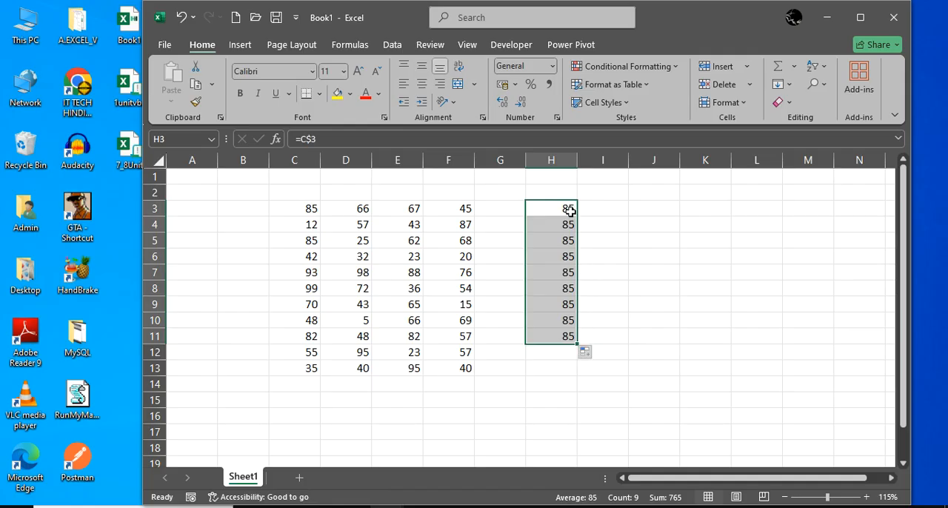
double_click(568, 210)
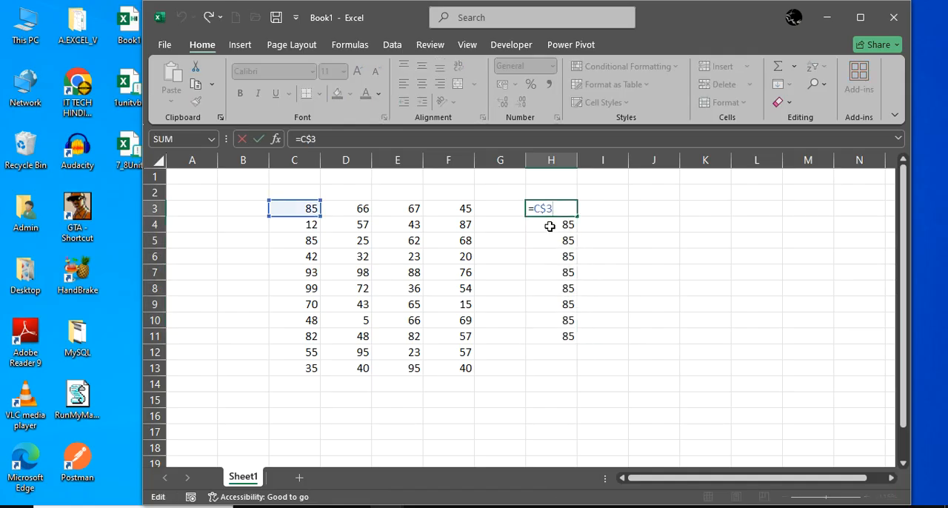
key(Escape)
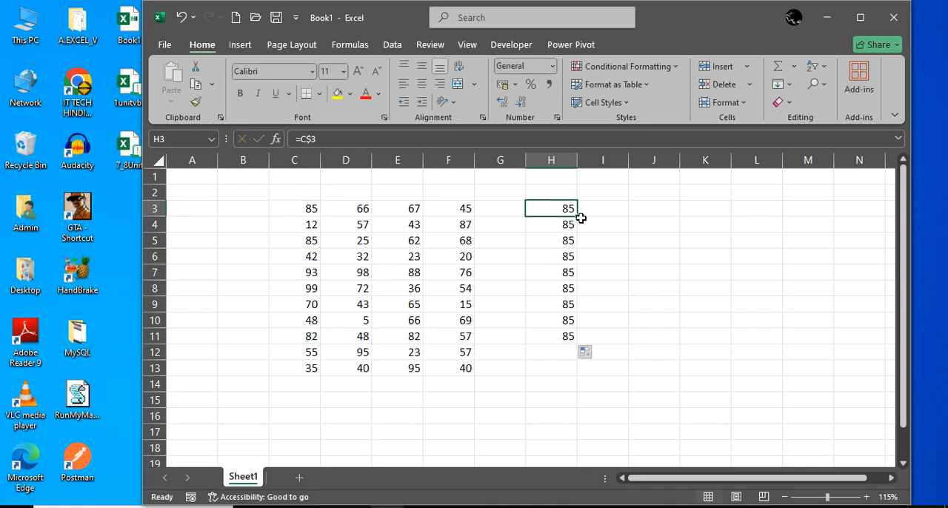
drag(578, 216, 718, 221)
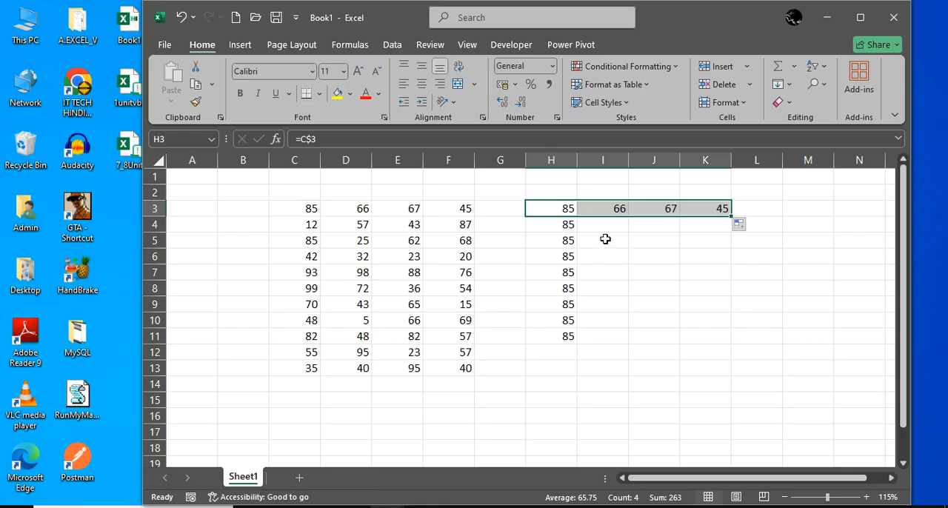
Clear the copied row-locked formulas from H3:K3 and from column H down to row 12
key(Delete)
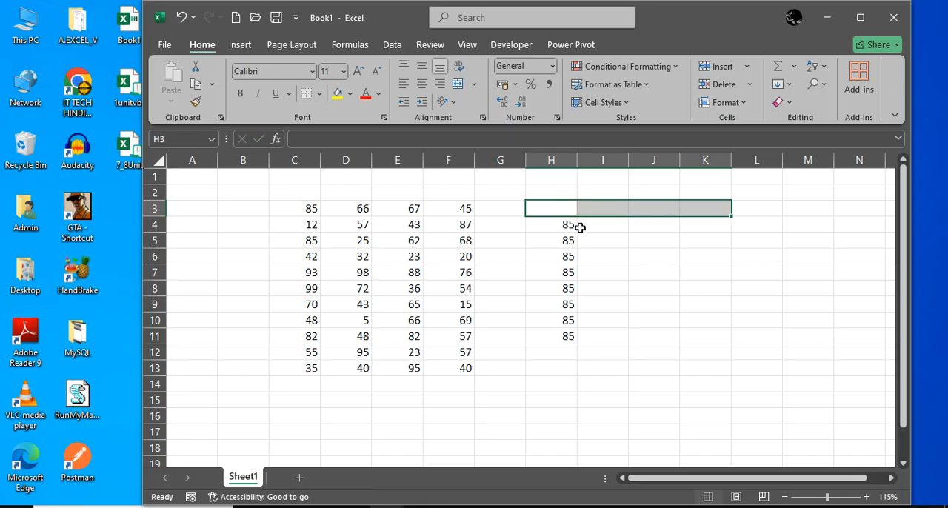
click(563, 210)
drag(563, 209, 549, 351)
key(Delete)
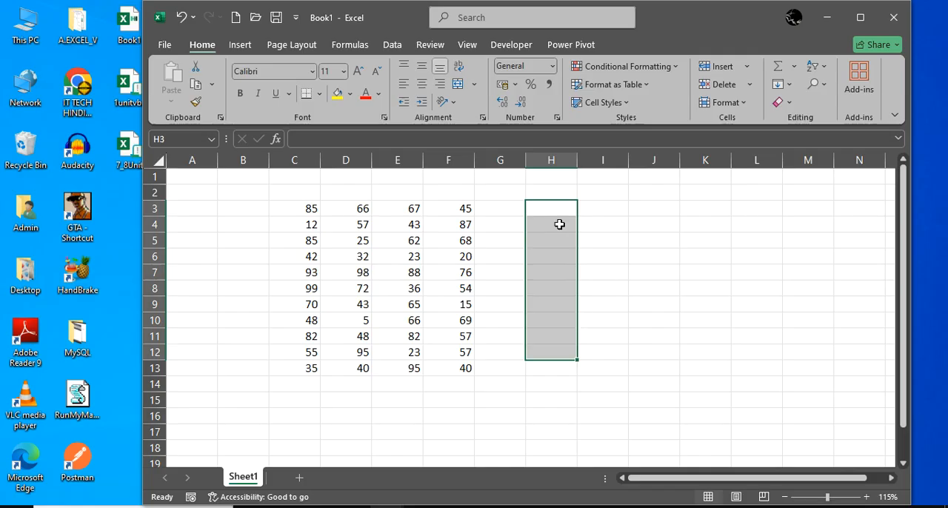
Enter the column-locked mixed reference =$C3 in cell H3
click(556, 207)
text(=)
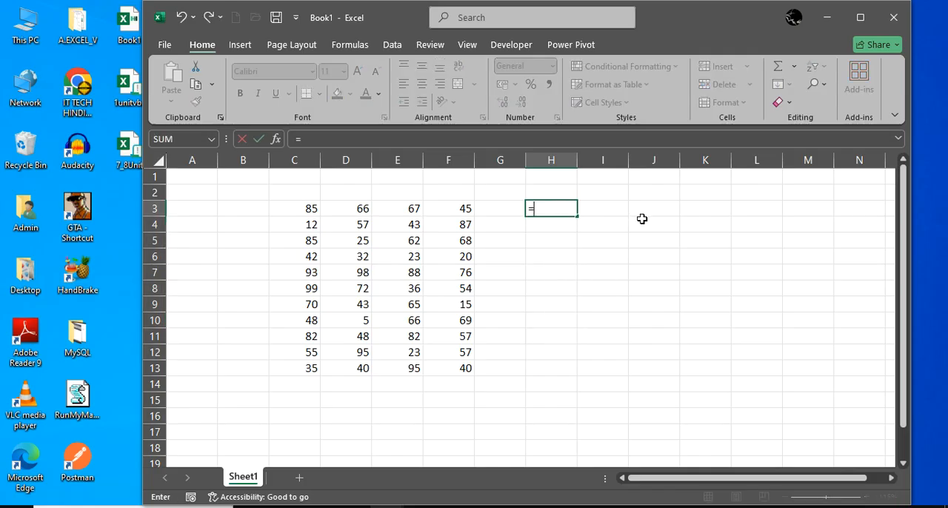
click(304, 211)
key(F4)
key(F4)
key(F4)
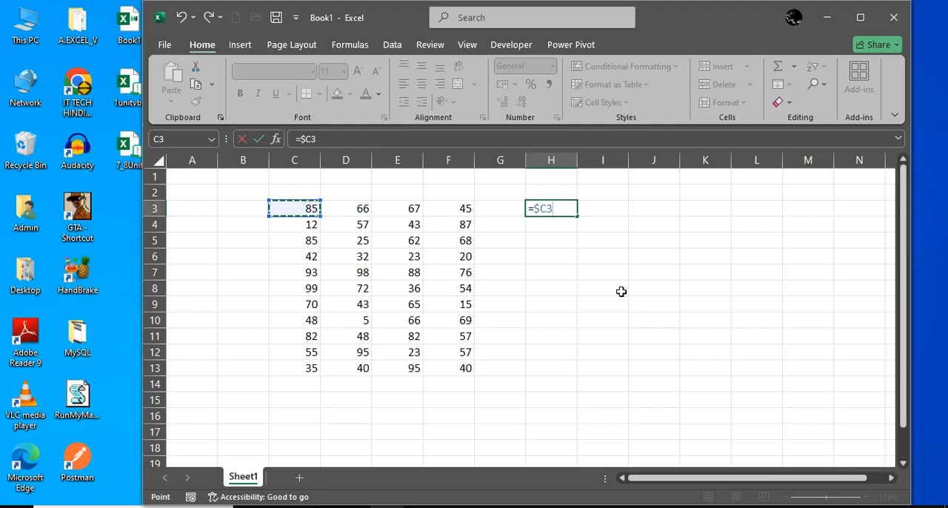
key(Return)
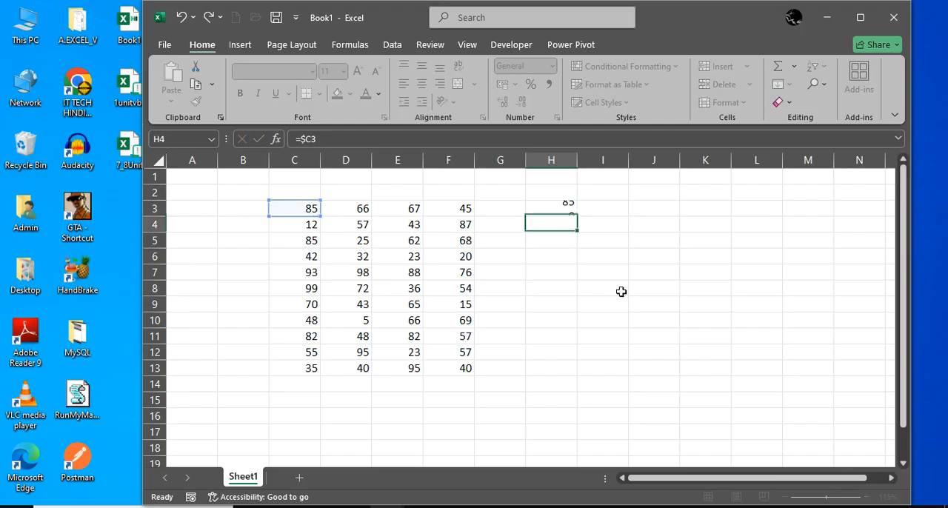
Copy the column-locked formula from H3 across to K3 and down to H11
click(567, 207)
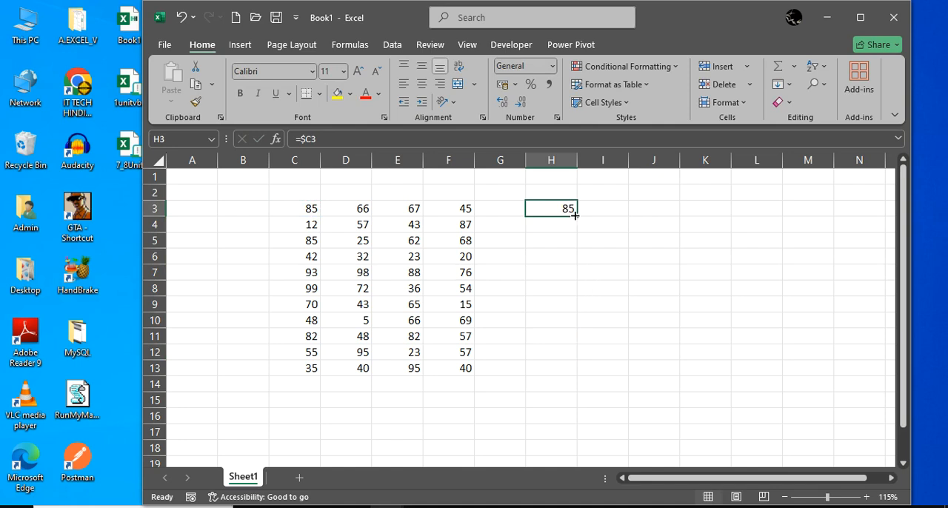
drag(577, 216, 722, 216)
click(569, 208)
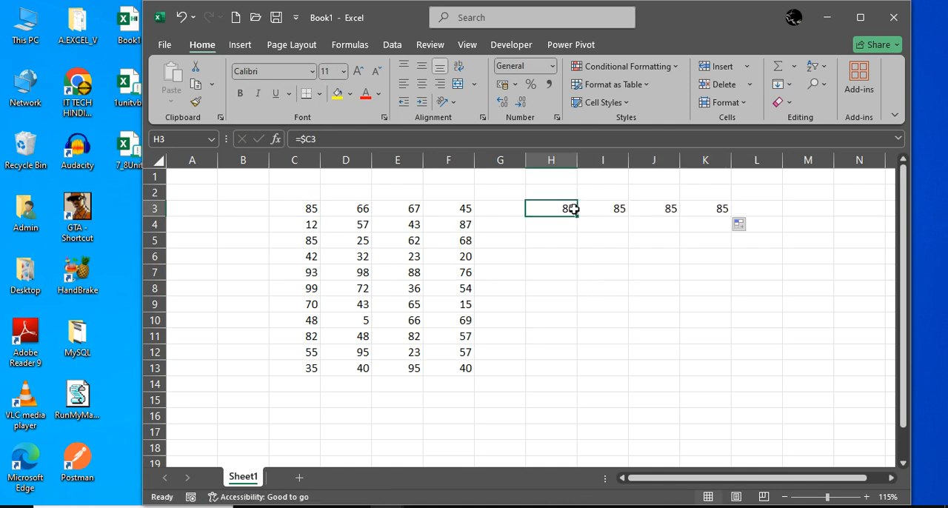
drag(577, 214, 576, 341)
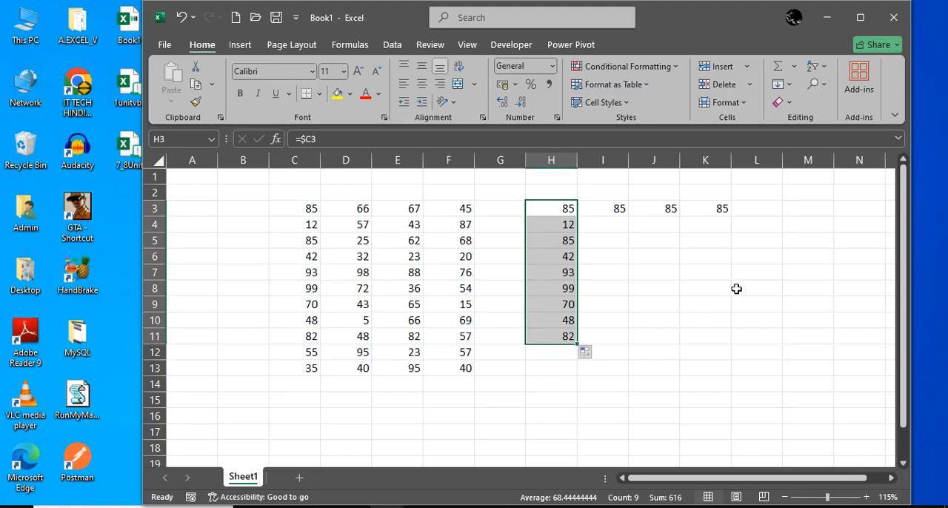
Switch to the untitled Notepad note and add the heading "3D reference:" with a dashed underline, leaving a blank line above it
click(559, 503)
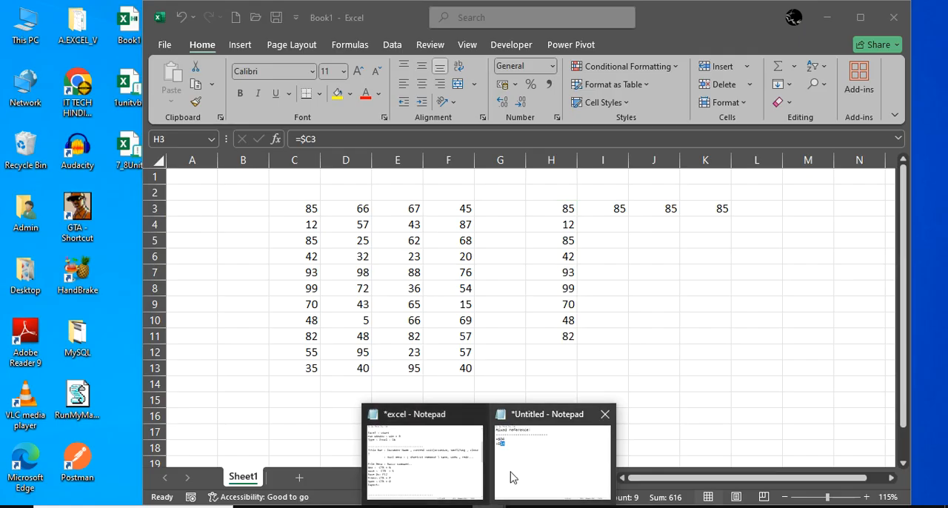
click(511, 477)
click(493, 212)
key(Return)
key(Return)
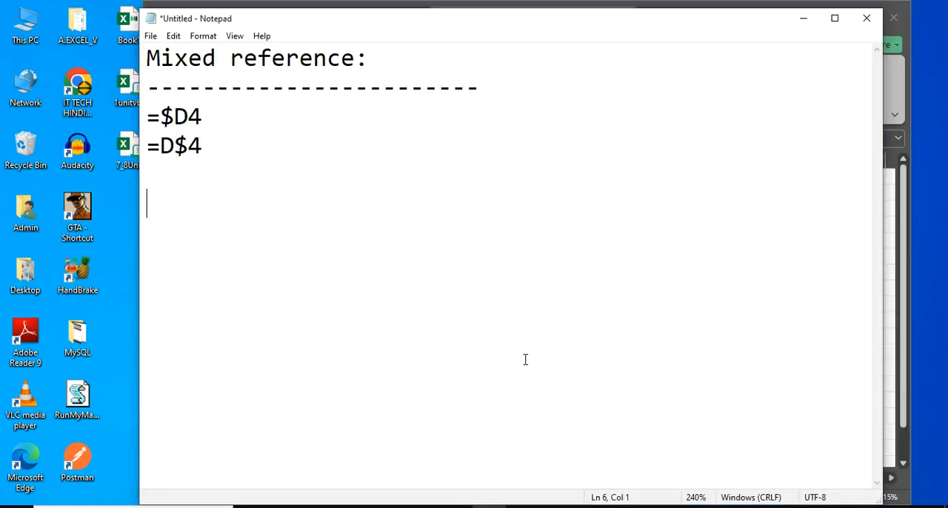
text(3D re)
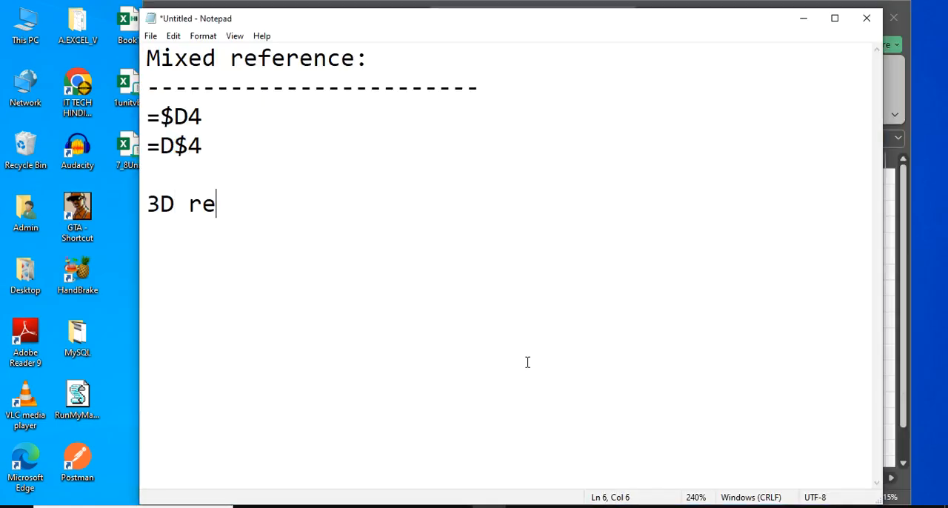
text(ference:)
key(Return)
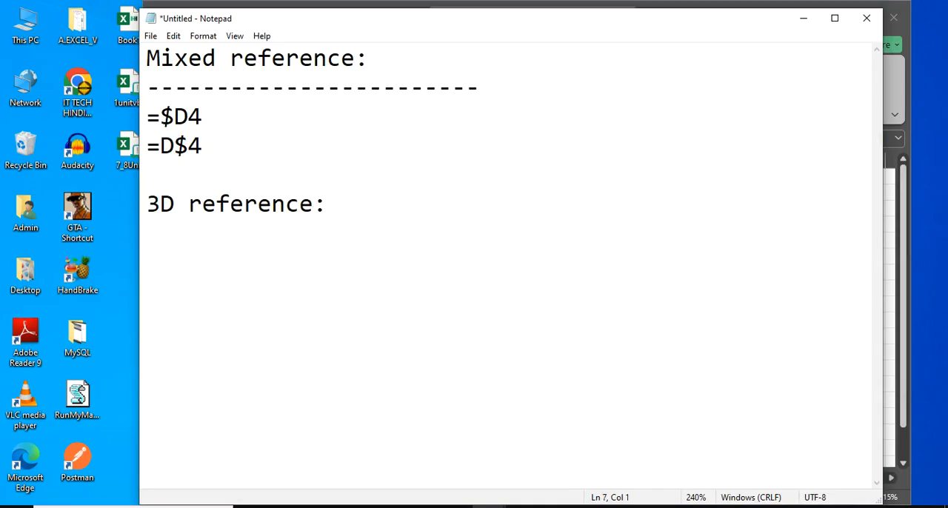
text(-------------------)
key(Return)
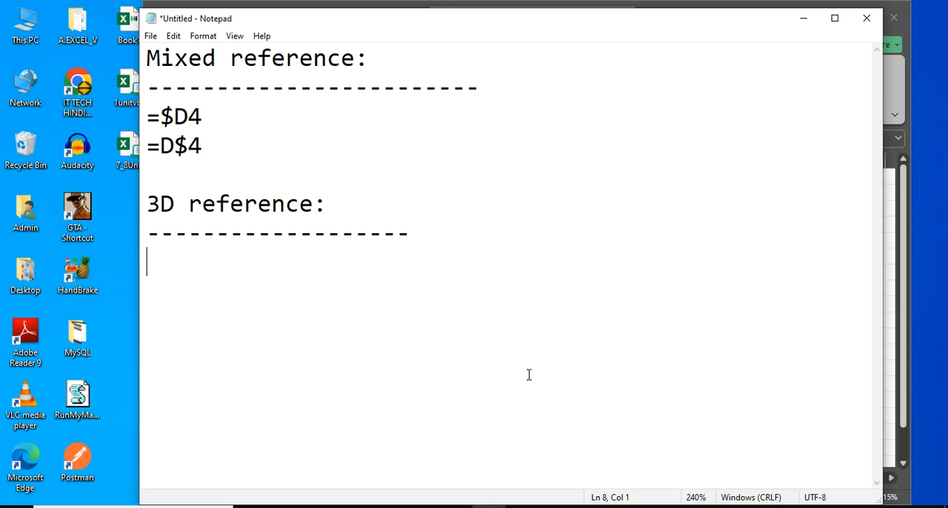
Under the "3D reference:" heading, write the line "used when we have to connect 2 cells that are on diff sheets.."
text(=)
key(BackSpace)
text(used )
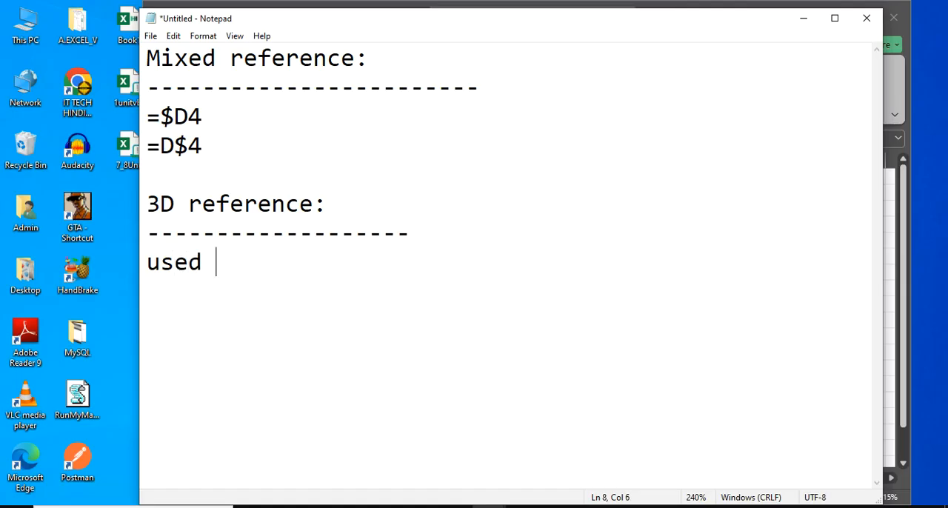
text(when we have )
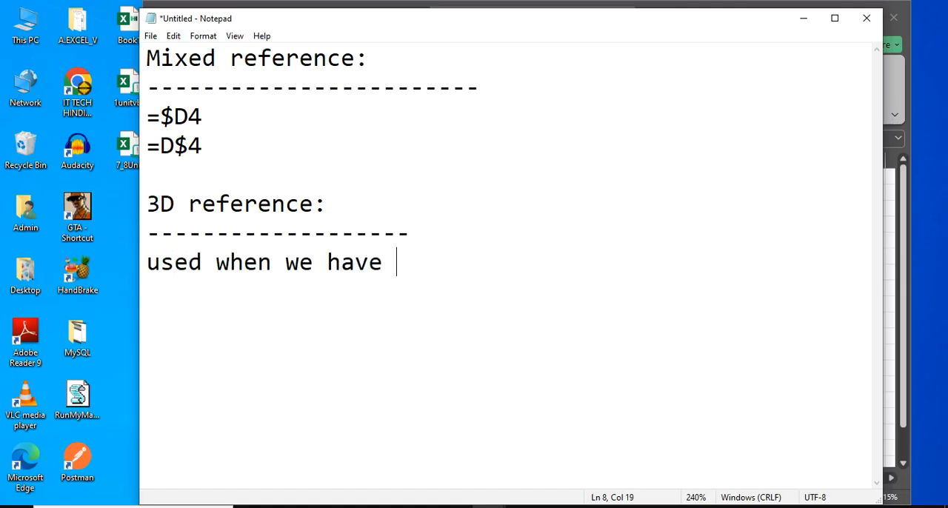
text(to conne)
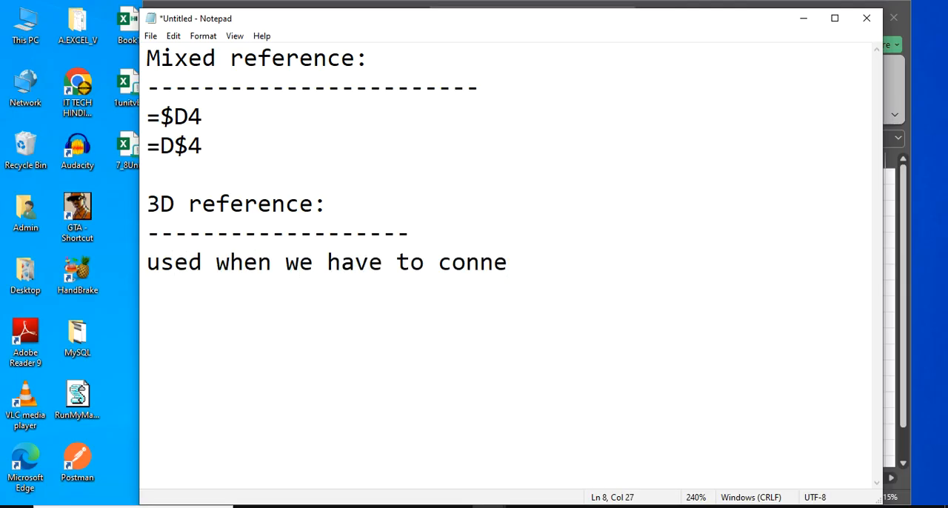
text(ct 2 cells that )
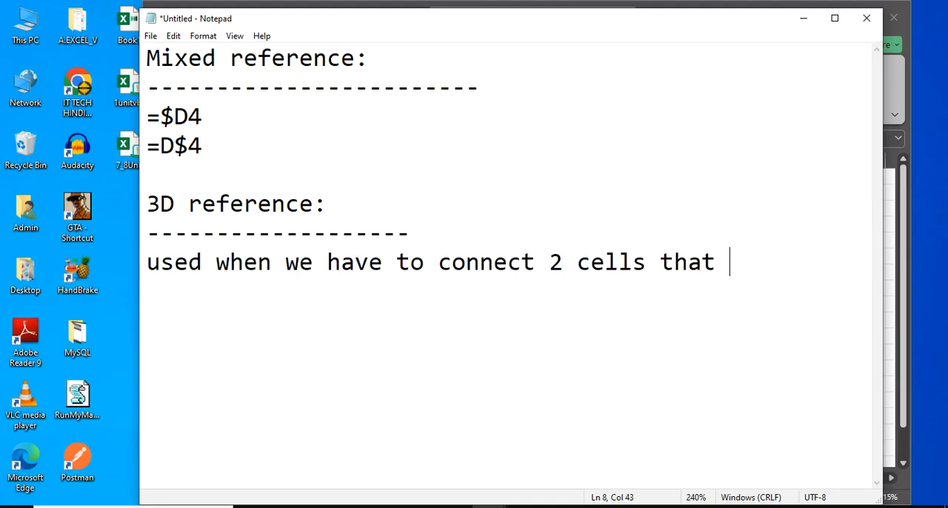
text(are on)
key(BackSpace)
text(on )
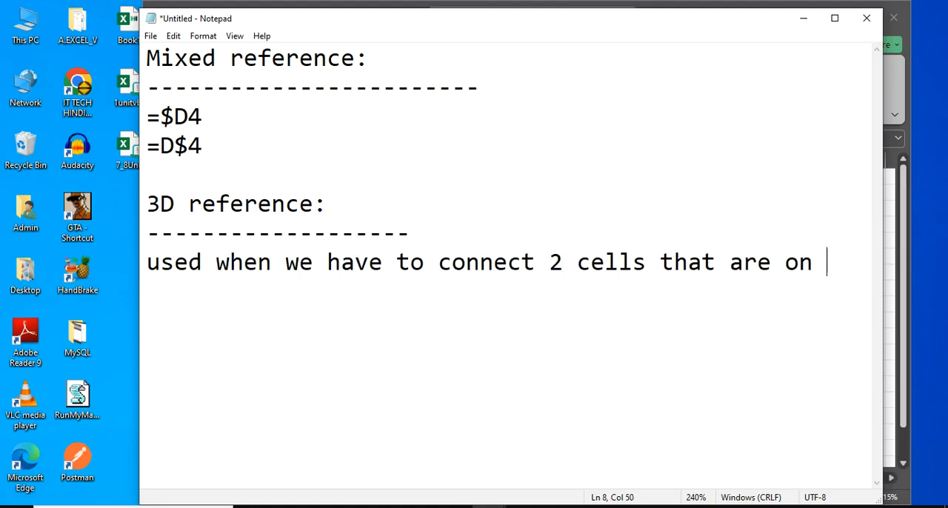
text(diff sheets.)
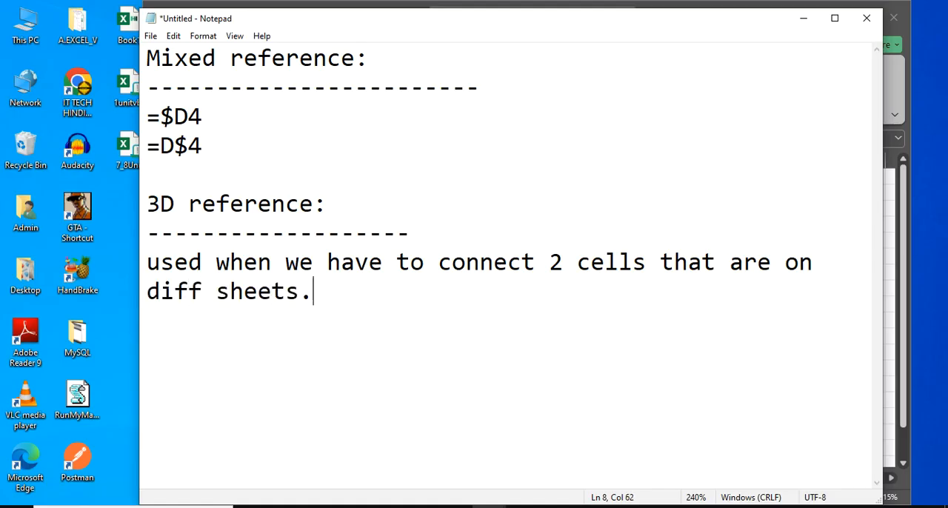
text(.)
Add the syntax line "=SheetName!D4" directly below the 3D reference description and start a new line
key(Return)
key(Return)
key(BackSpace)
text(=SheetNa)
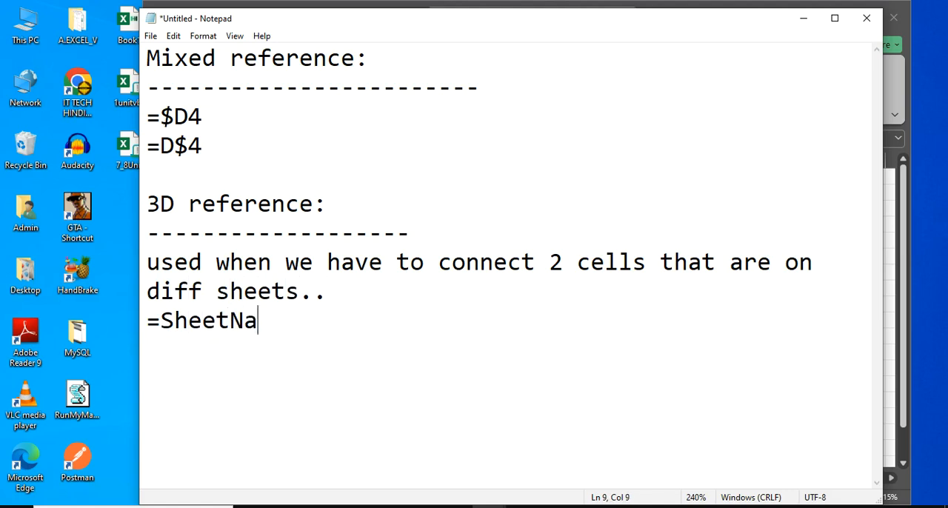
text(me!D4)
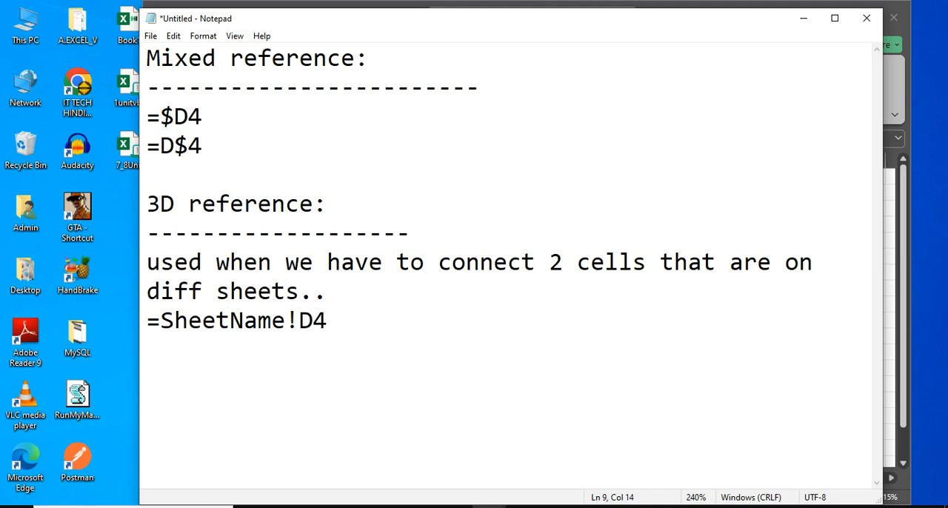
key(Return)
Return to the Book1 workbook in Excel, clear H4:H12 and refill the column-locked formula from H3 down to H12
click(803, 17)
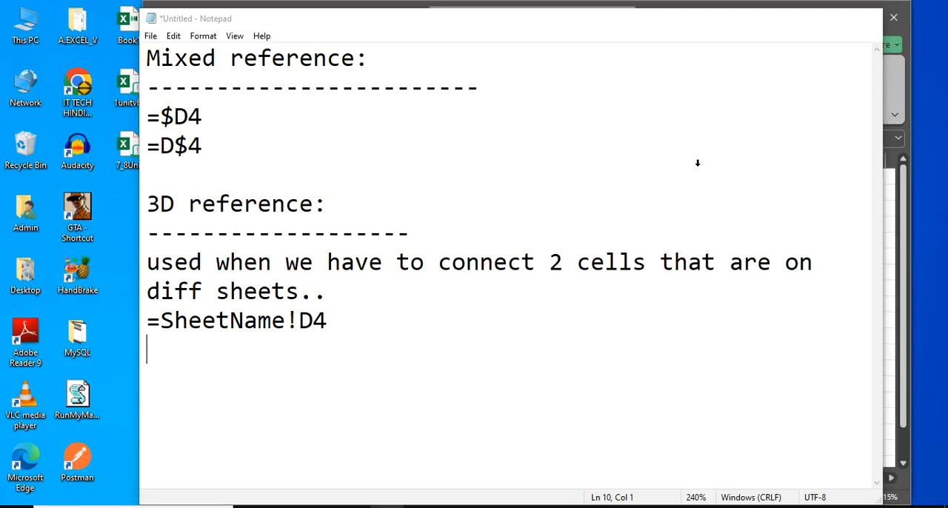
click(483, 381)
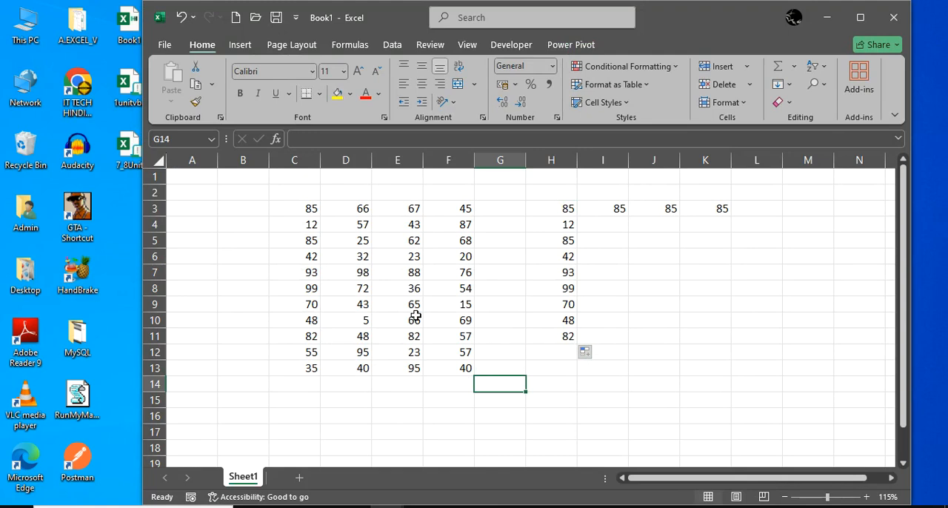
click(612, 324)
drag(555, 225, 563, 353)
key(Delete)
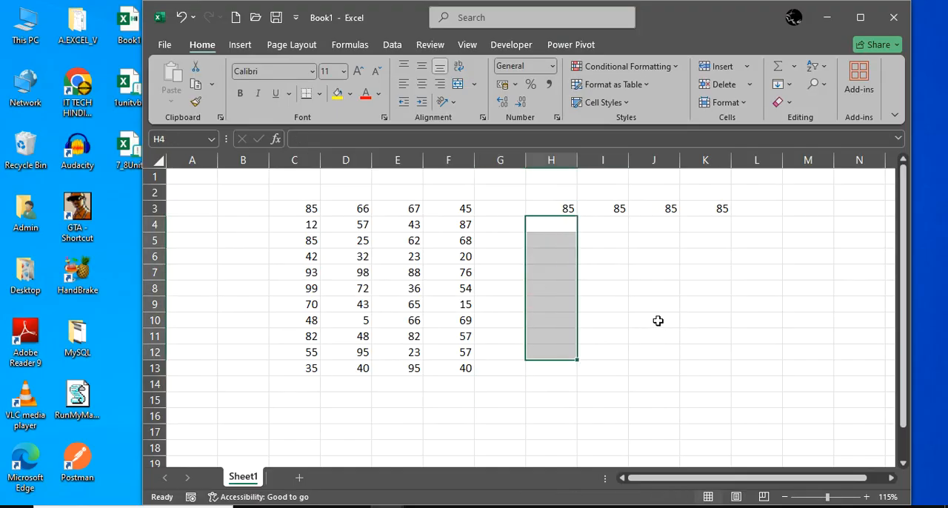
click(655, 305)
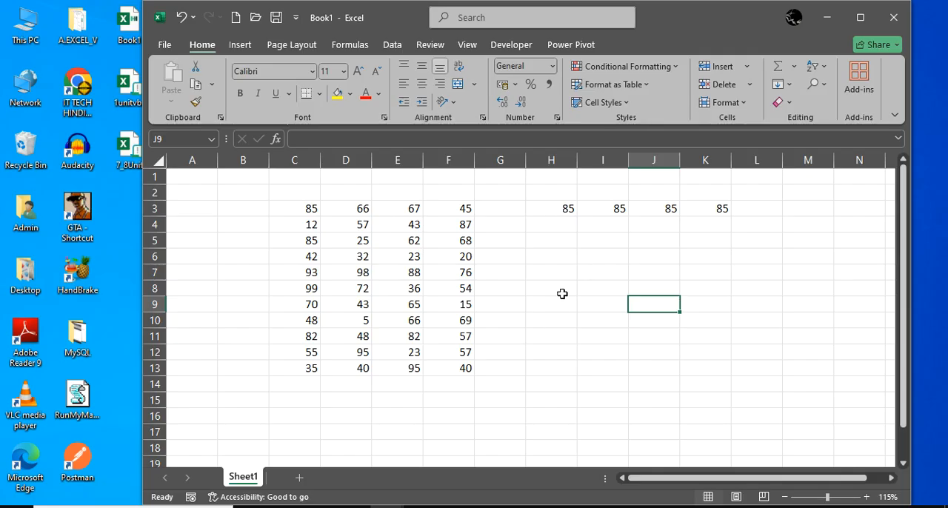
click(559, 208)
drag(577, 216, 587, 353)
drag(735, 336, 719, 339)
Rename Sheet1 as "mixed"
double_click(253, 479)
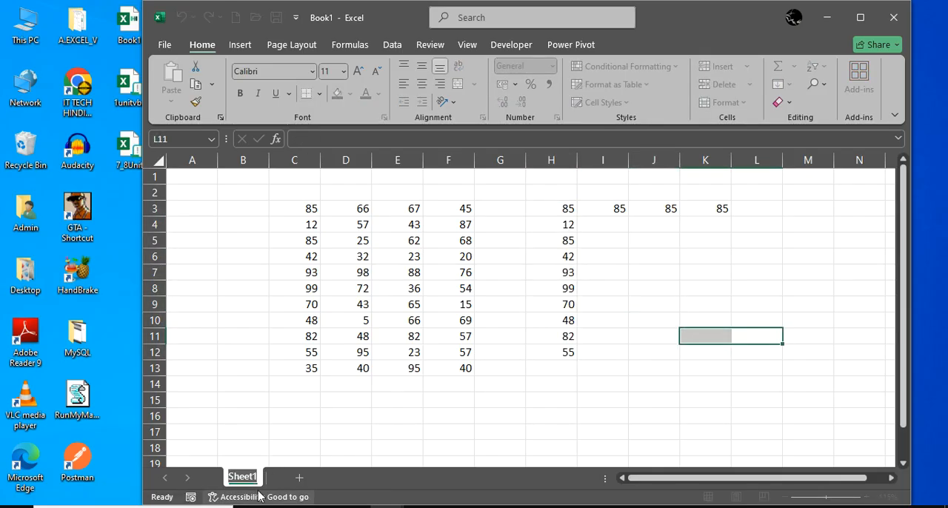
text(mixed)
key(Return)
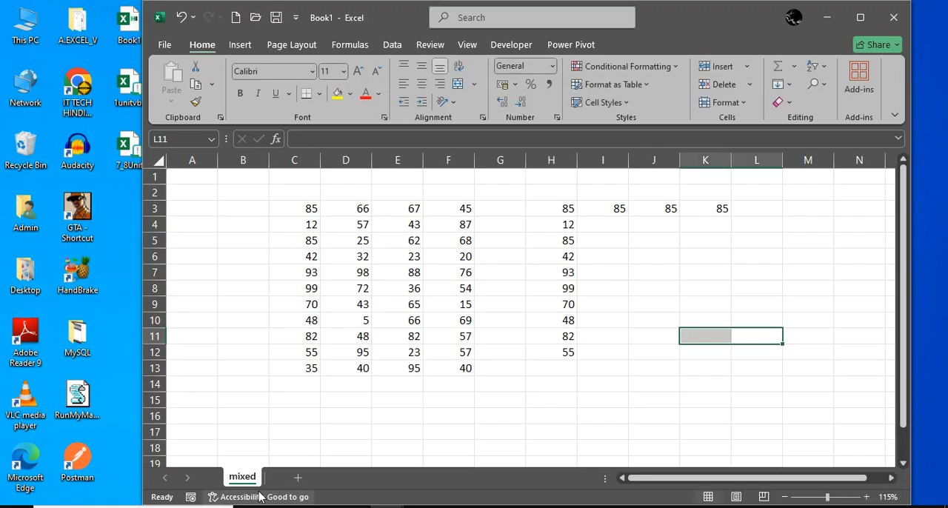
Add a new worksheet after the mixed sheet and name it "3D"
click(297, 477)
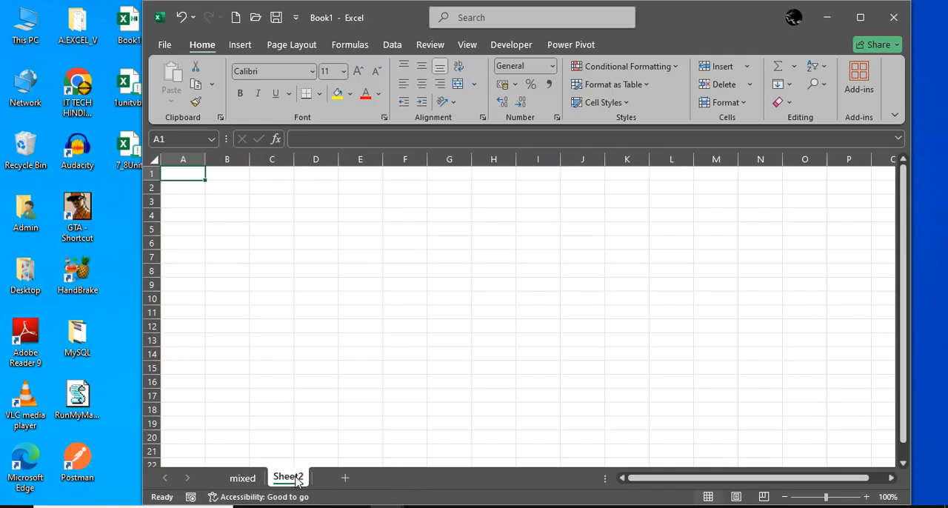
double_click(288, 477)
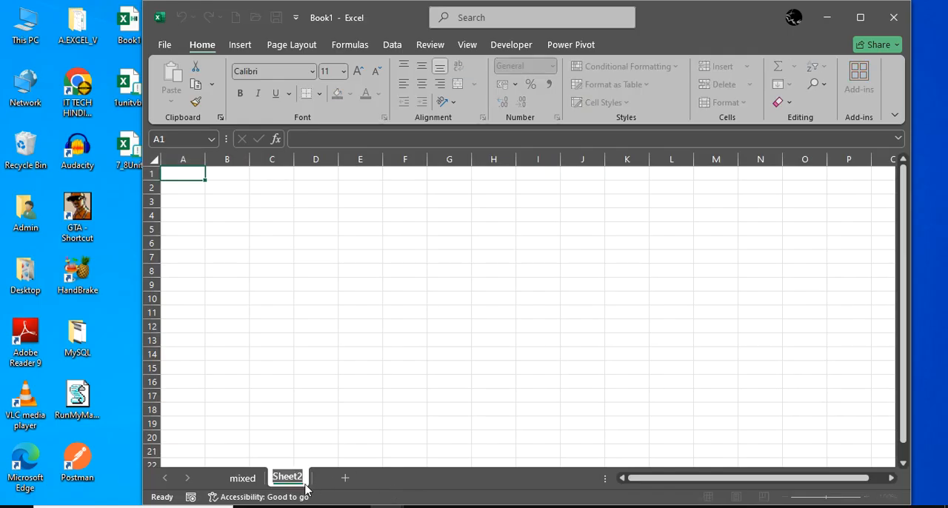
text(3D)
key(Return)
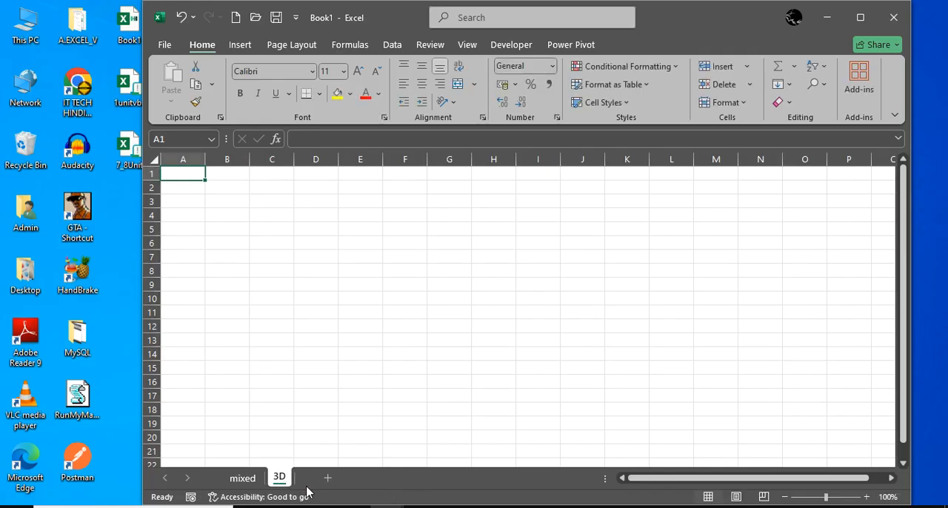
Enter the cross-sheet reference =mixed!C3 in cell D4 of the 3D sheet
click(256, 479)
click(282, 477)
click(242, 477)
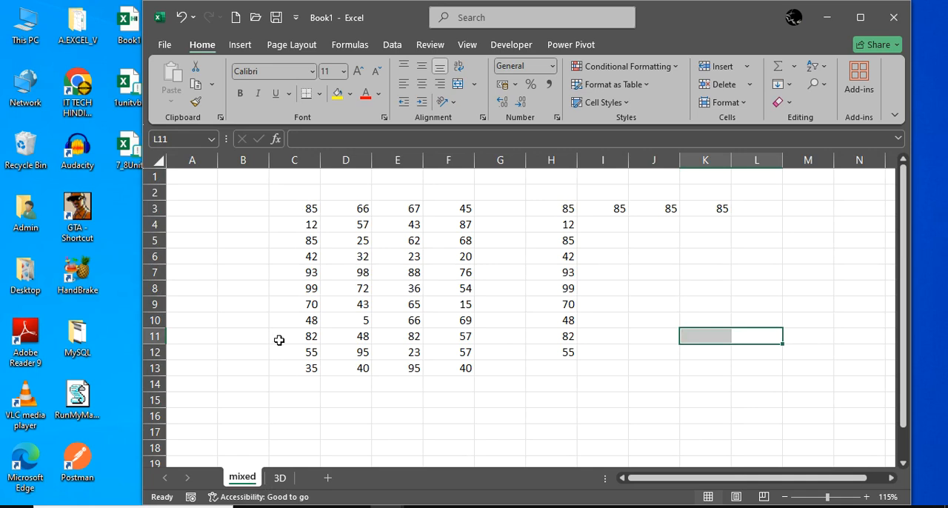
click(280, 478)
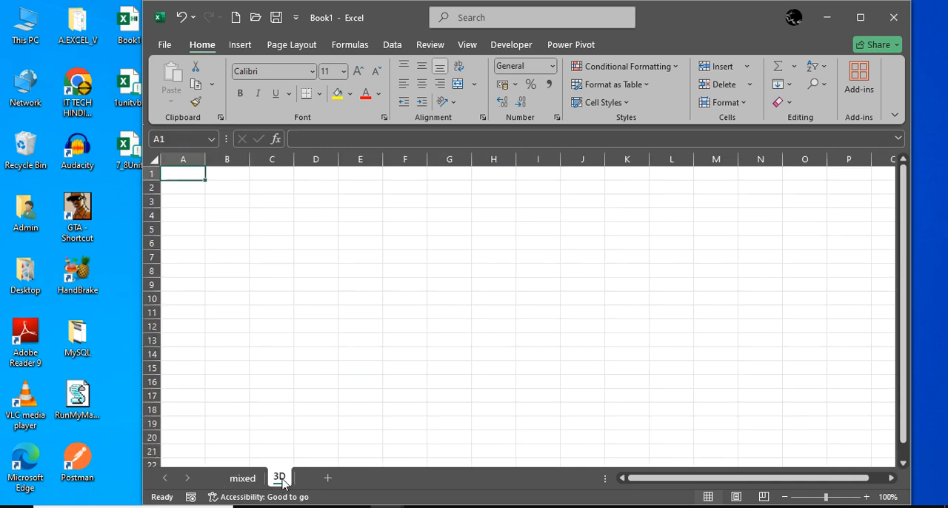
click(281, 219)
click(323, 221)
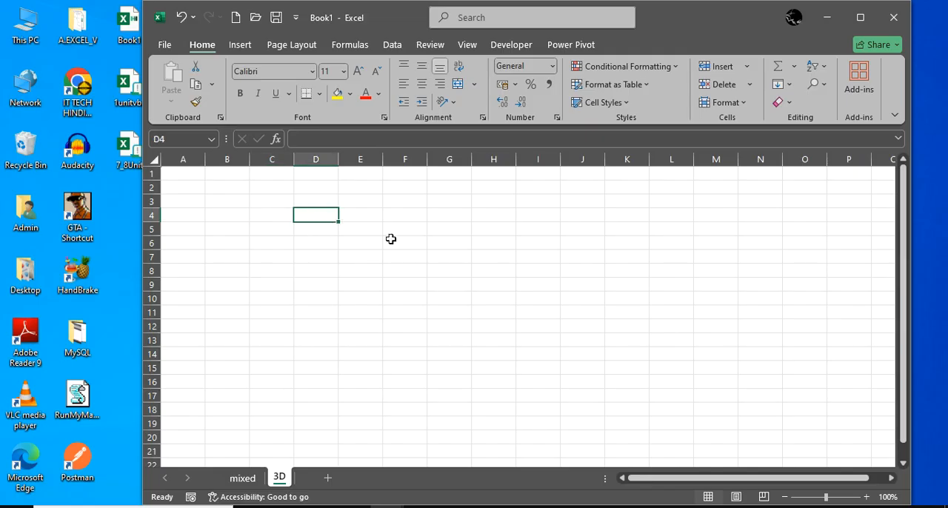
text(=mix)
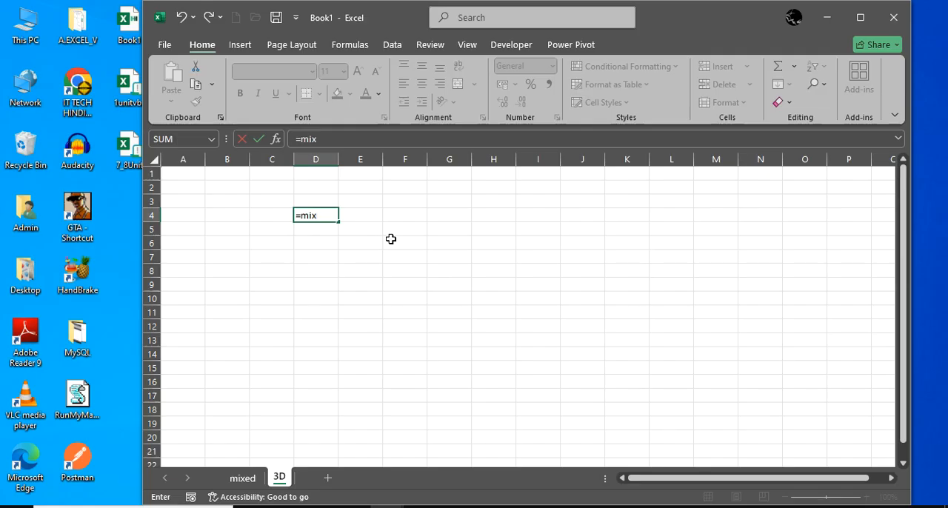
text(ed!C3)
key(Return)
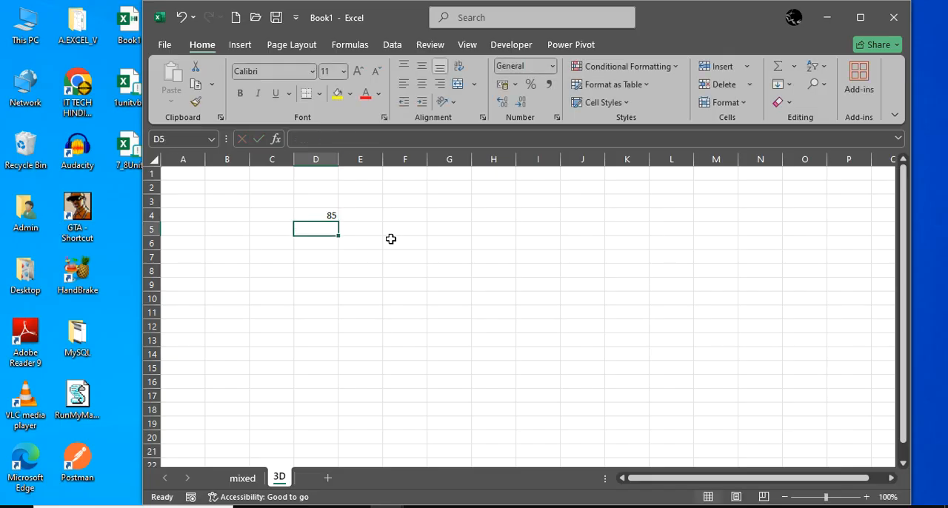
Change cell C3 on the mixed sheet to 90 and return to the 3D sheet to check the linked cell
click(243, 476)
click(311, 209)
text(90)
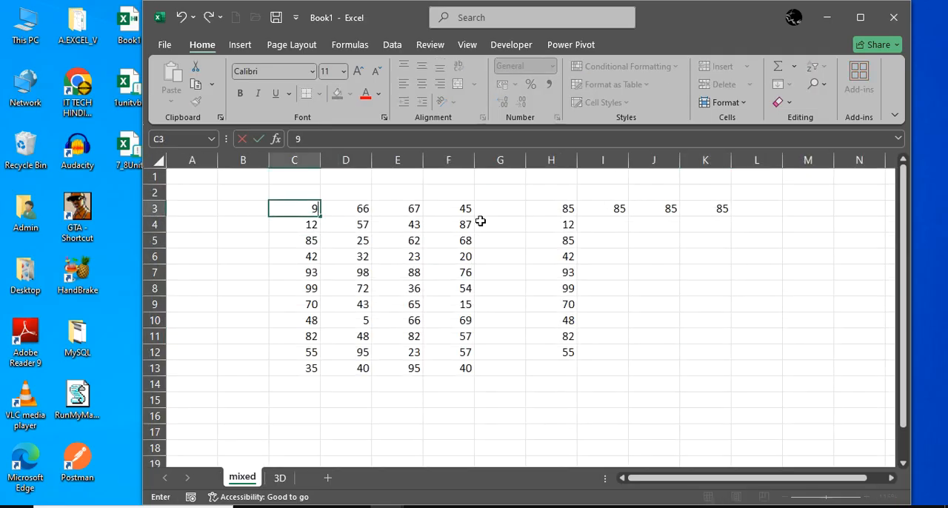
key(Return)
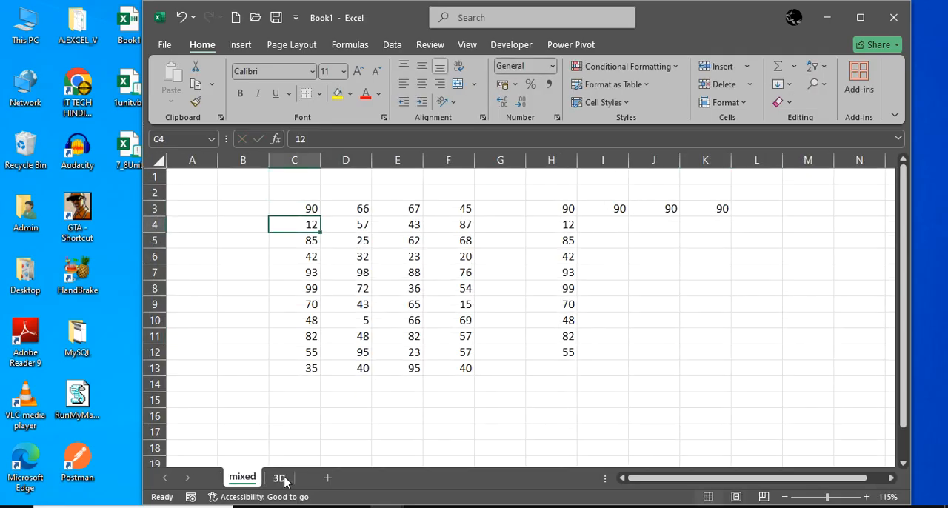
click(278, 477)
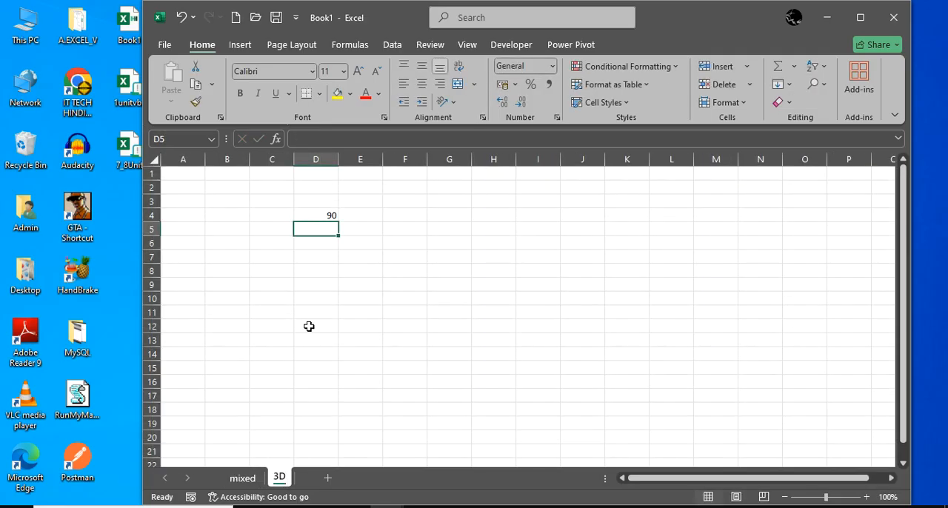
Rebuild the reference in D4 of the 3D sheet by picking cell C3 on the mixed sheet, and reopen the formula for editing
click(330, 216)
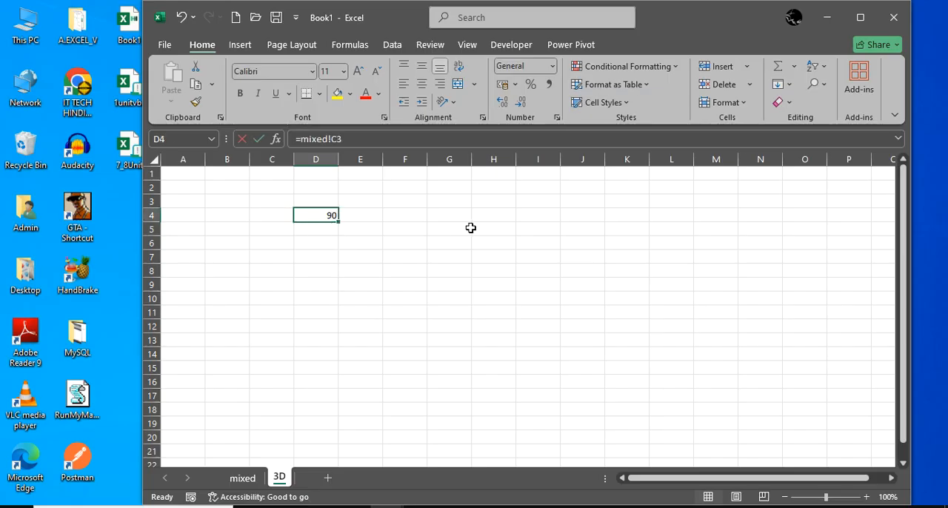
text(=)
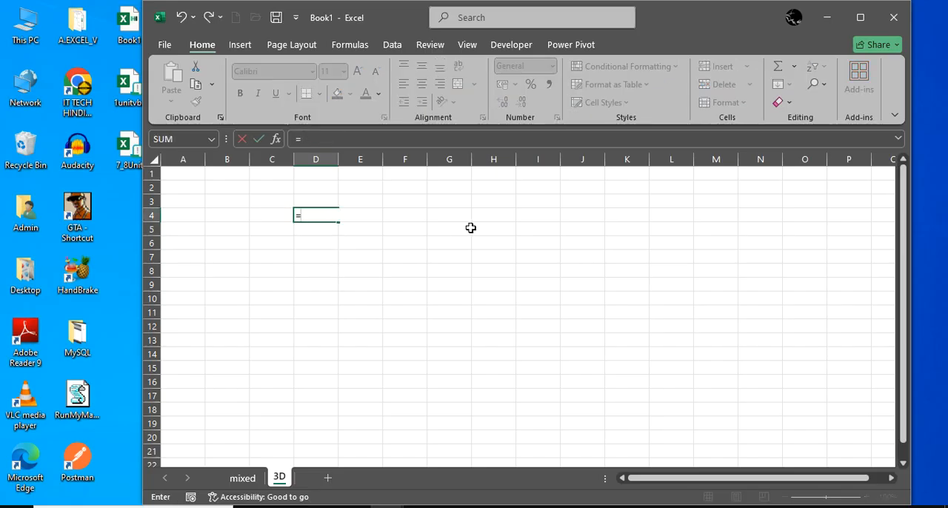
click(242, 478)
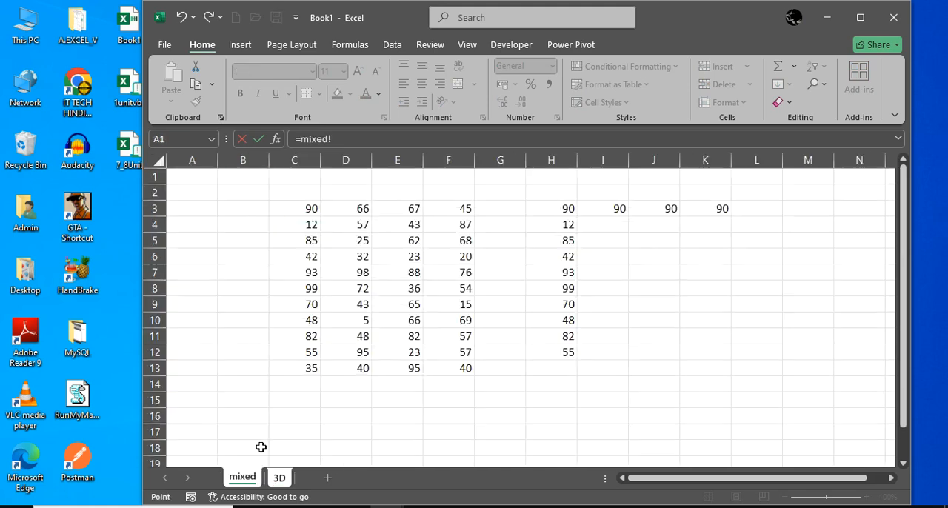
click(303, 204)
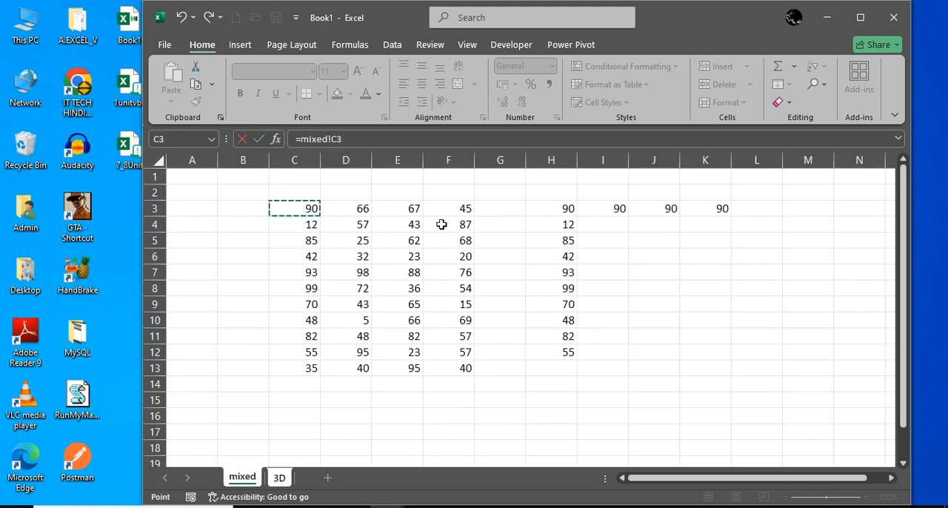
key(Return)
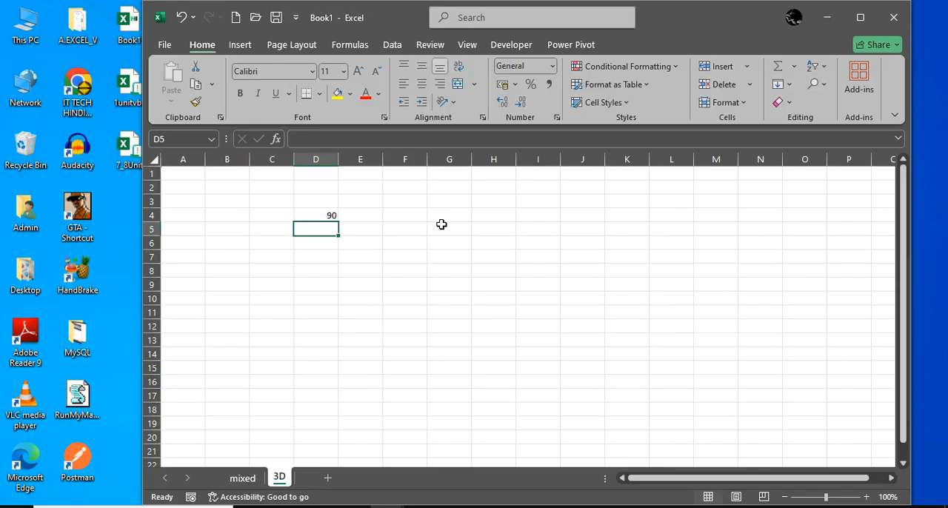
double_click(330, 213)
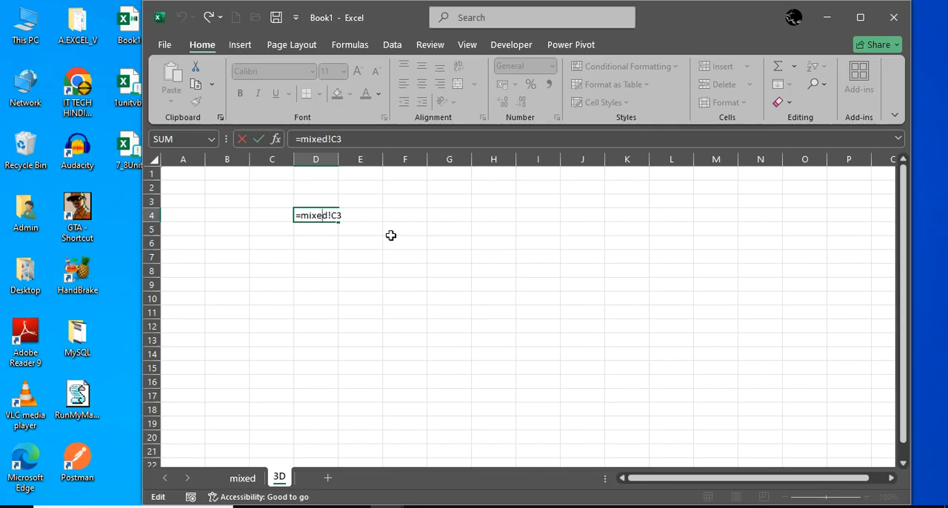
Switch to the untitled Notepad note and add the heading "Define Name:" with a dashed underline, leaving two blank lines above it
mouse_move(499, 500)
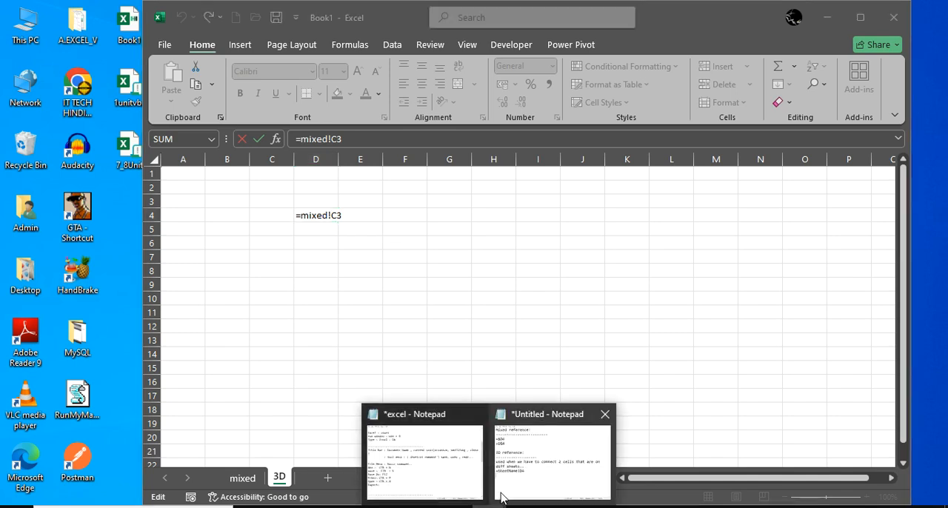
click(530, 457)
key(Return)
key(Return)
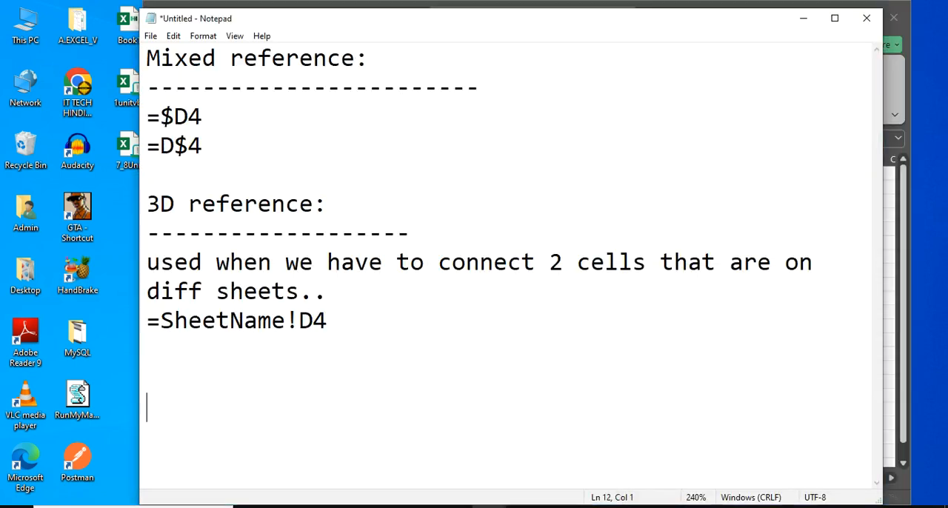
text(Define Name:)
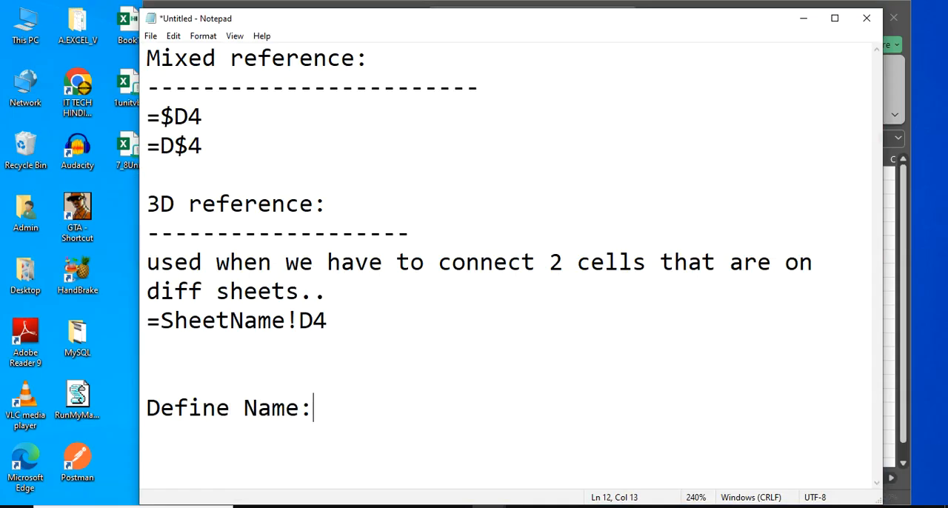
key(Return)
text(----------------)
Add the line "used To give the name to the range..." directly under the Define Name underline in the note
key(Return)
scroll(425, 354, down, 1)
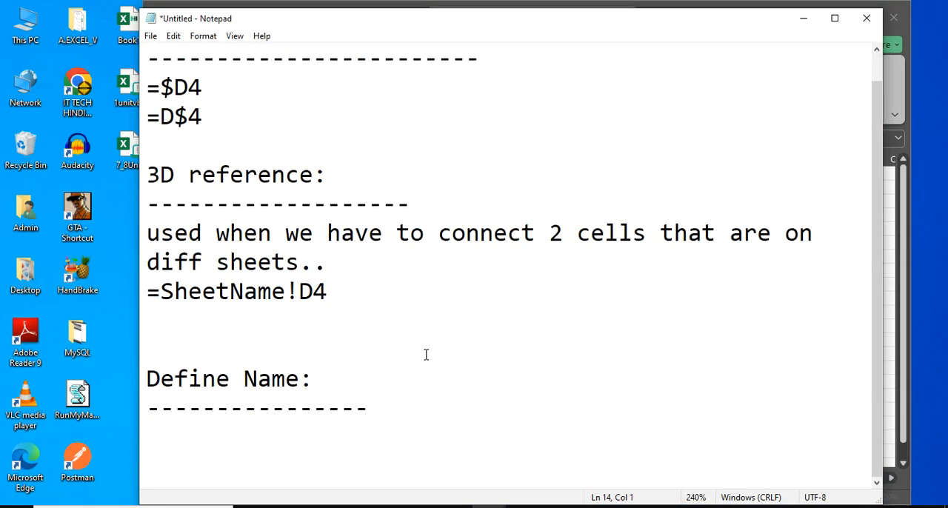
key(Return)
key(Return)
key(Return)
key(Return)
key(Return)
key(Return)
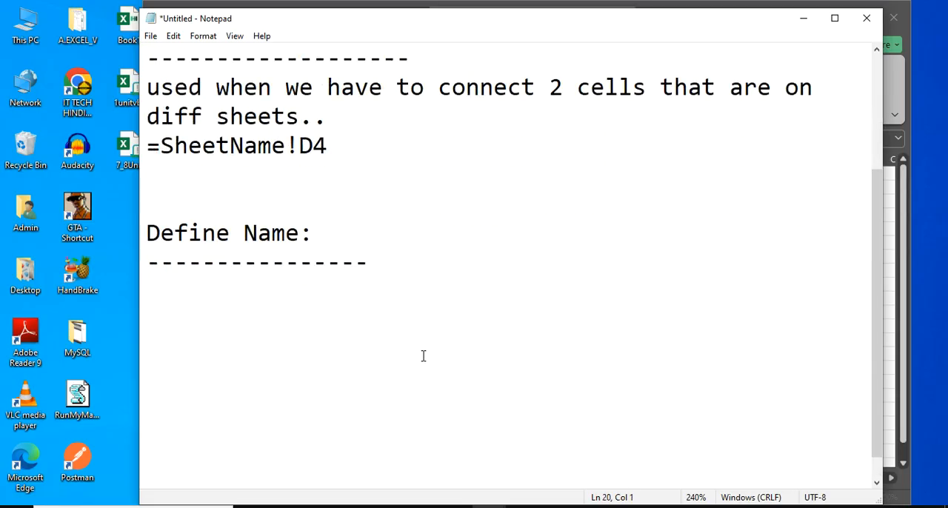
click(301, 274)
click(363, 292)
text(used T)
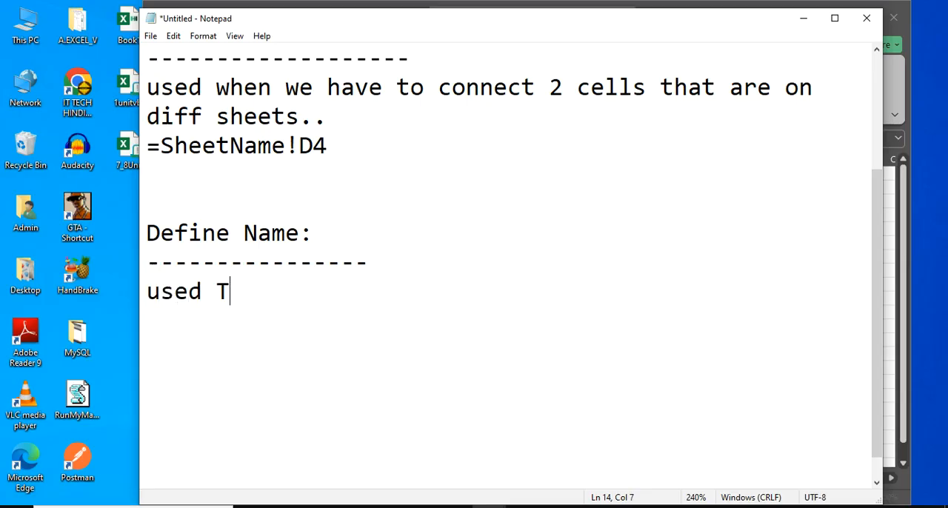
text(o give the )
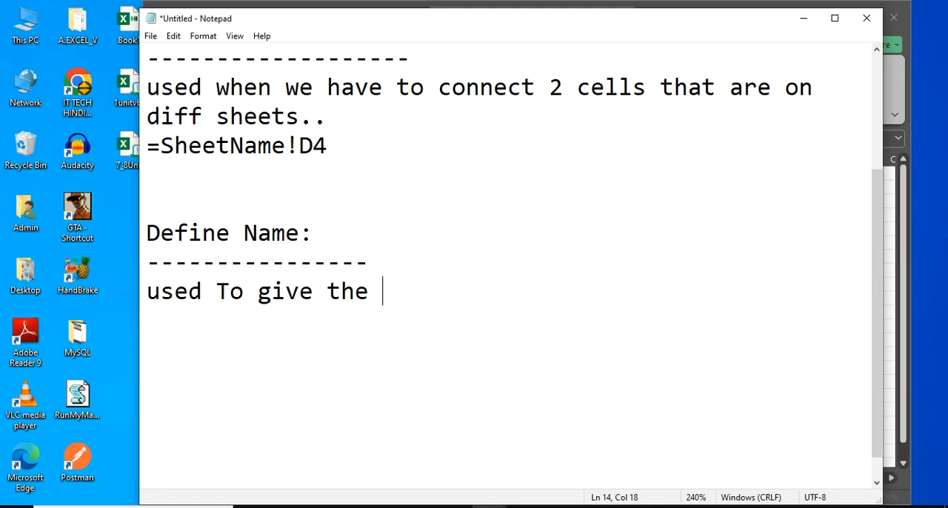
text(name to the )
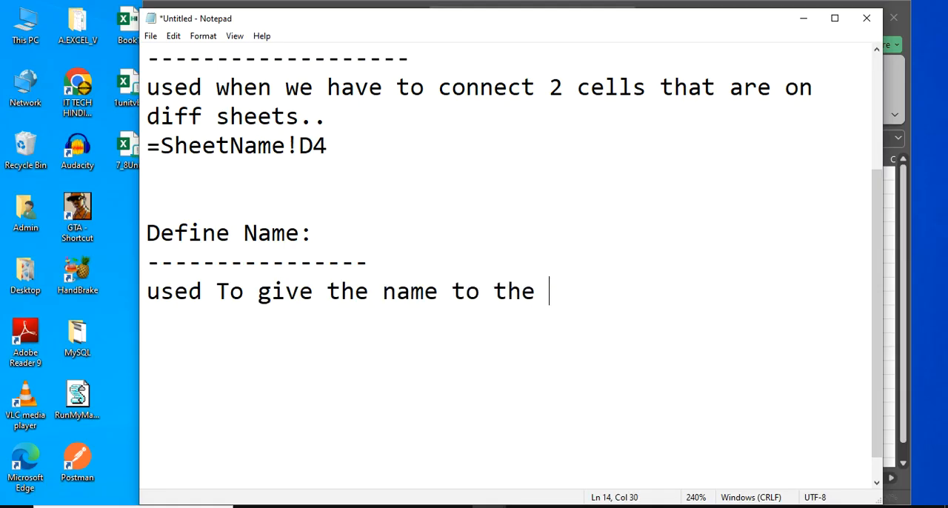
text(range...)
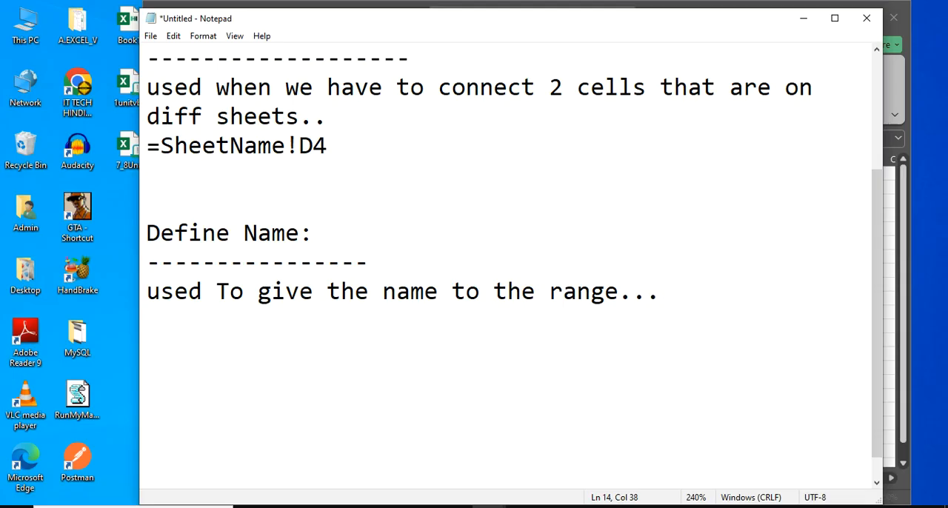
Add the line "formula tab -> Define name" below the description and start a new line
key(Return)
text(form)
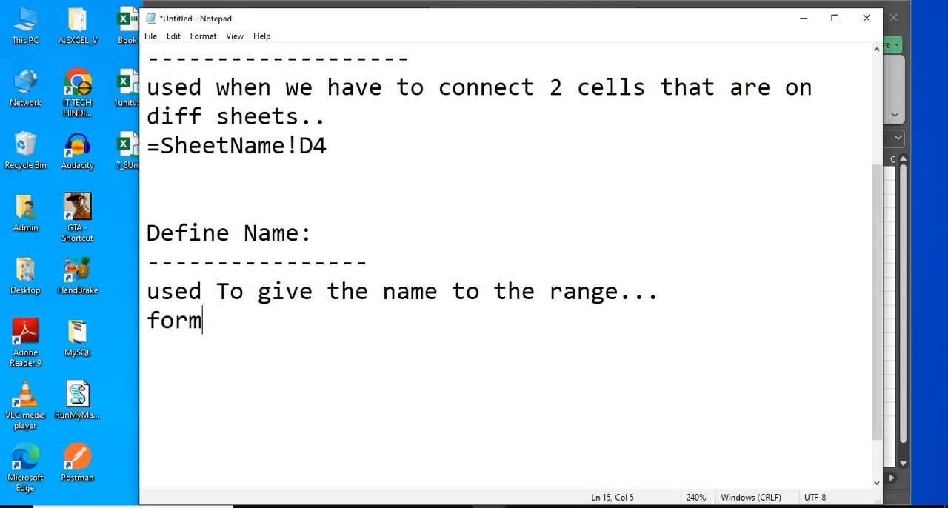
text(ula ta)
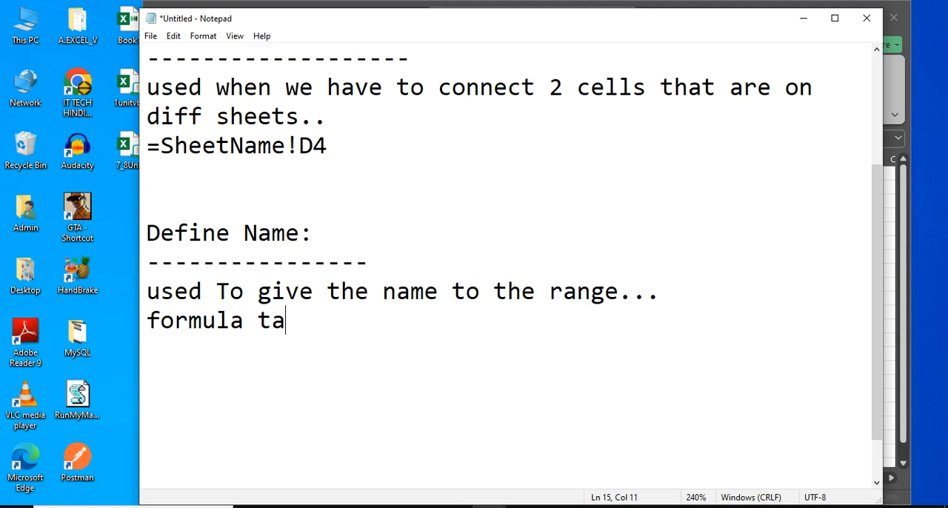
text(b -> De)
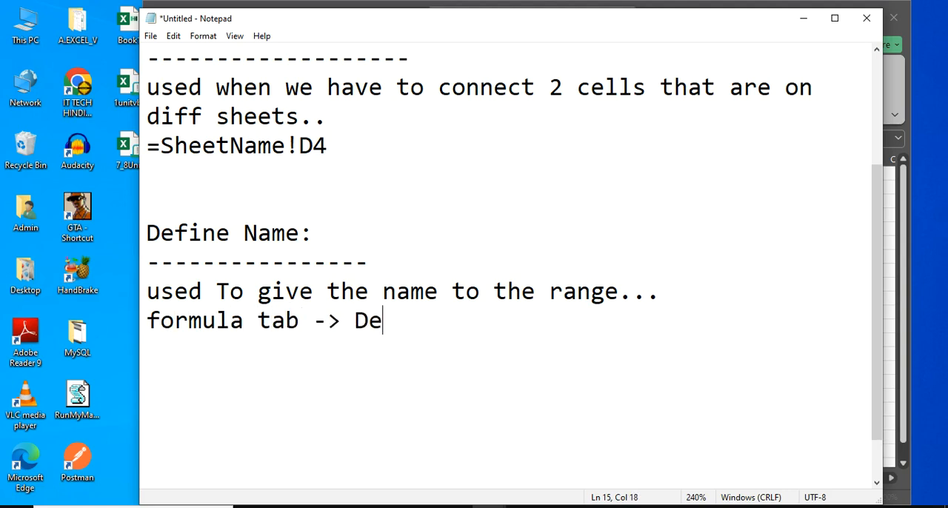
text(fine name)
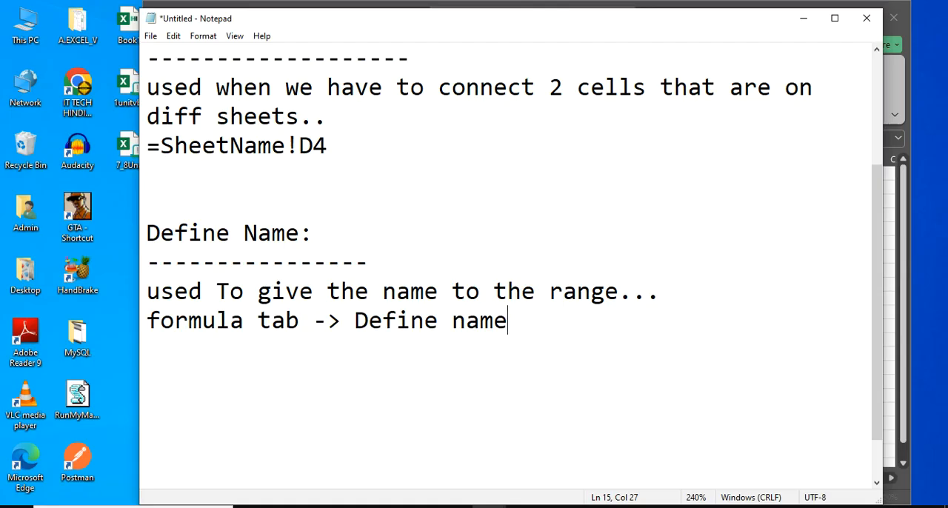
key(Return)
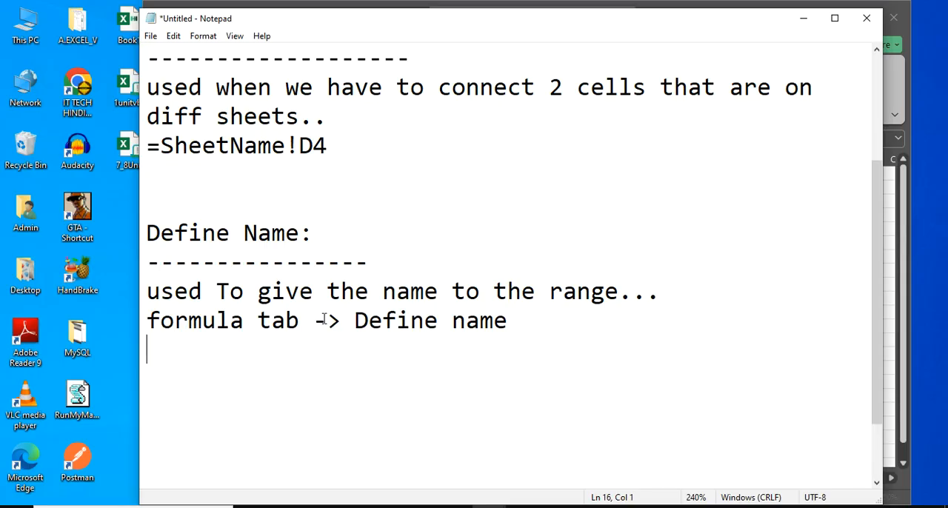
Switch to the Book1 workbook in Excel and select the data range C3:F13 on the mixed sheet
click(803, 18)
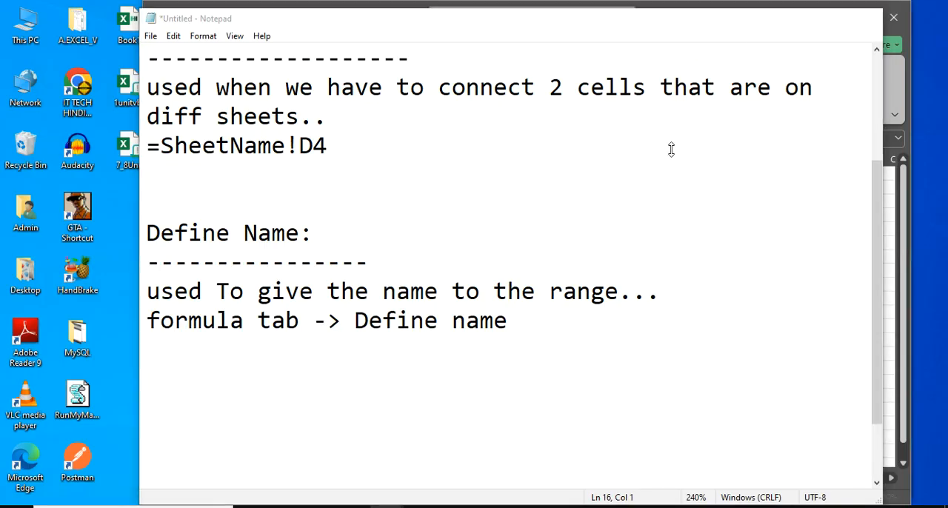
click(314, 424)
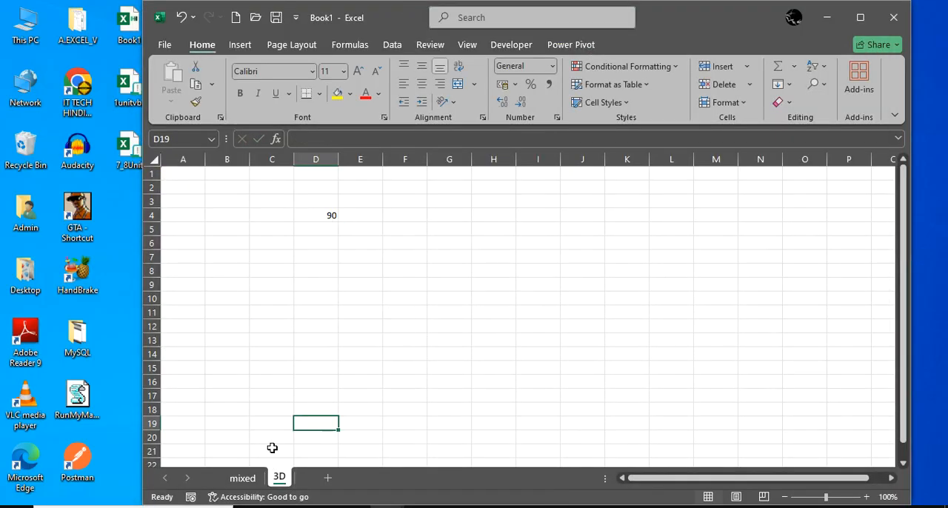
click(251, 479)
click(317, 209)
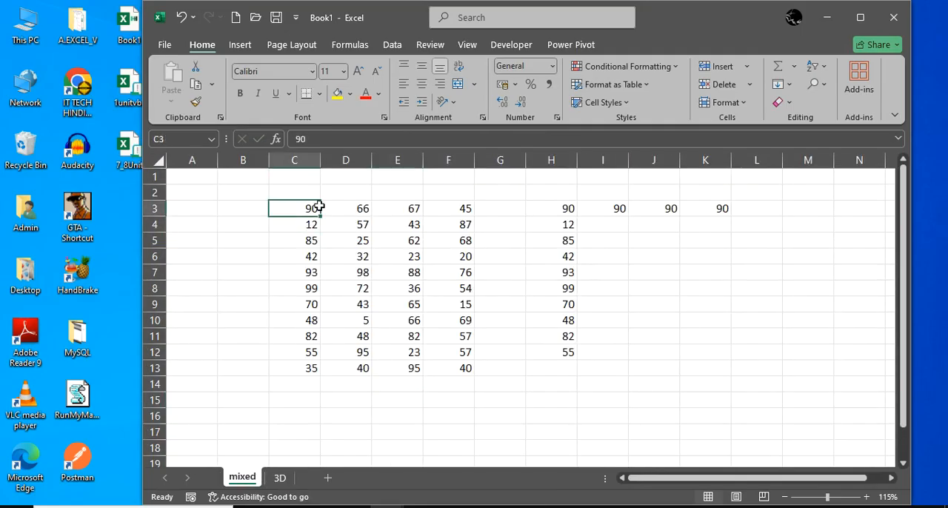
drag(318, 208, 435, 368)
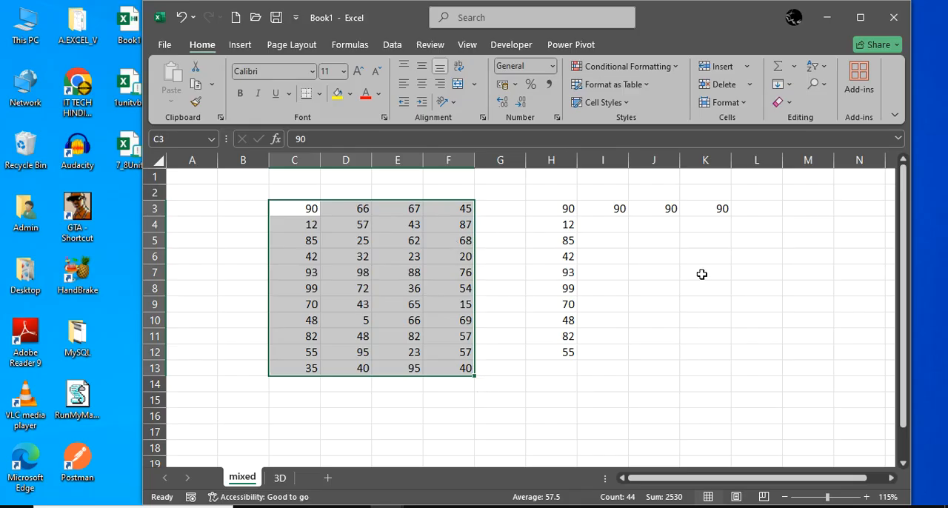
Enter the formula =sum(c3:f13) in cell K7 of the mixed sheet
click(702, 274)
text(=sum()
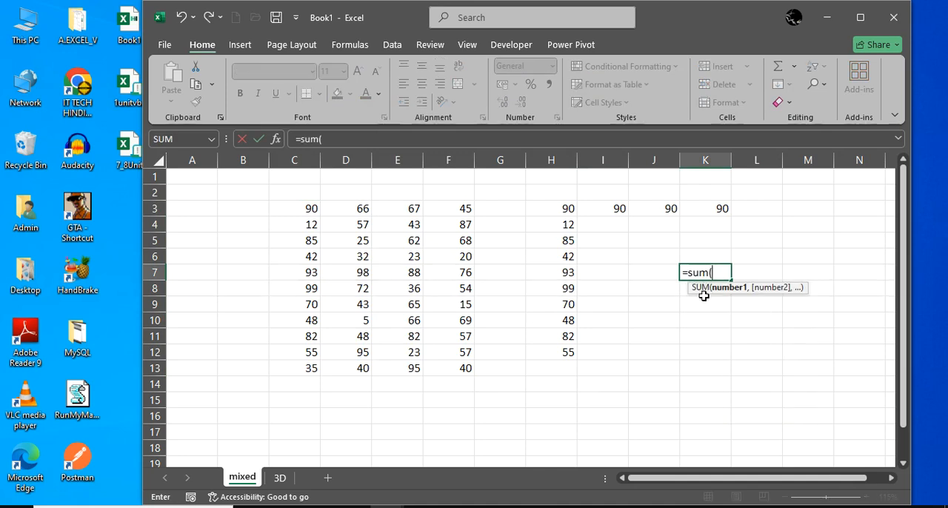
text(c3:)
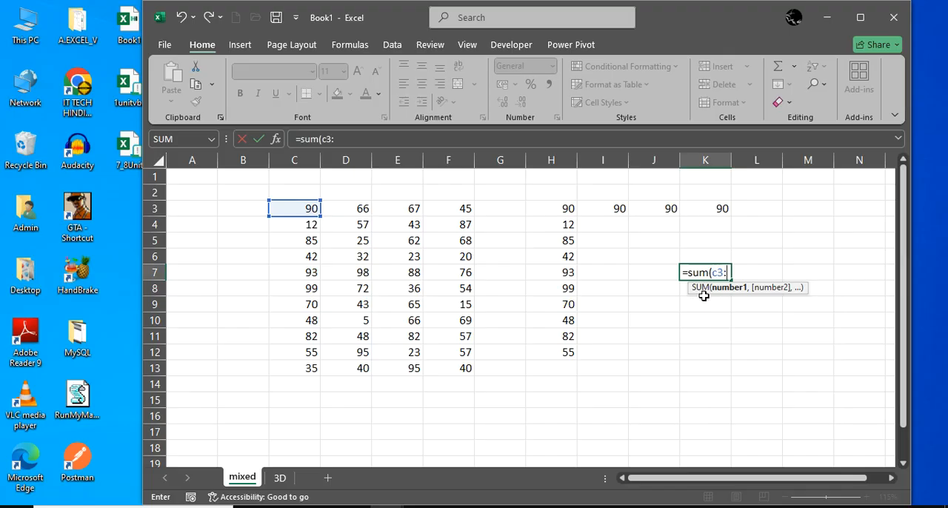
text(f13)
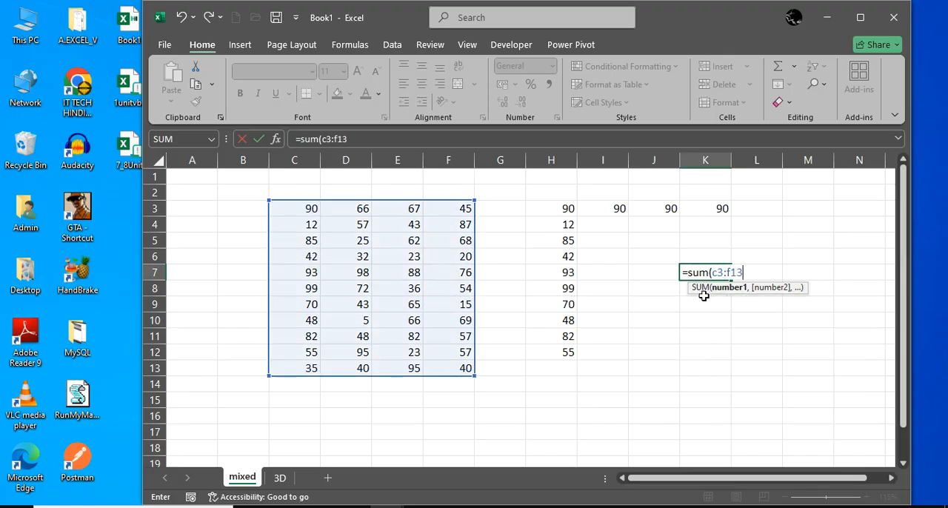
text())
key(Return)
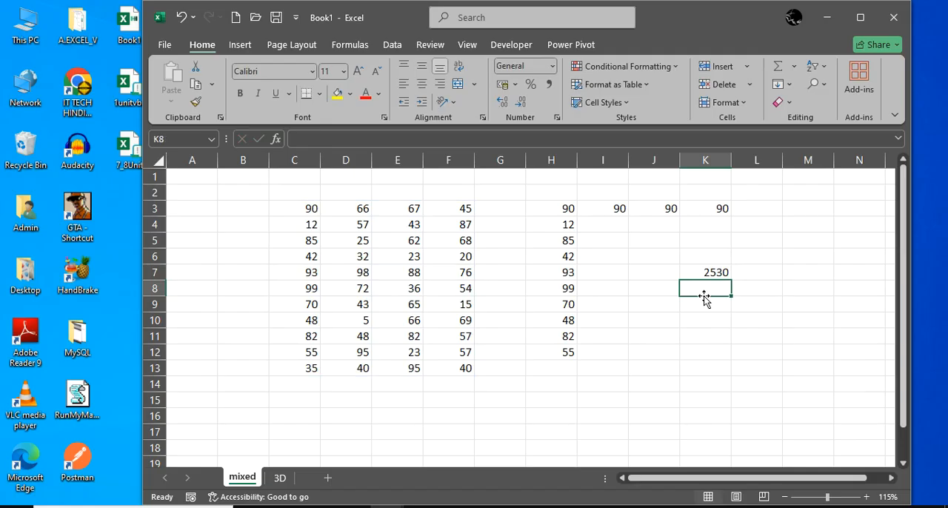
View the 3D sheet, return to the mixed sheet and highlight the data range C3:F13 to review it
click(286, 478)
click(467, 265)
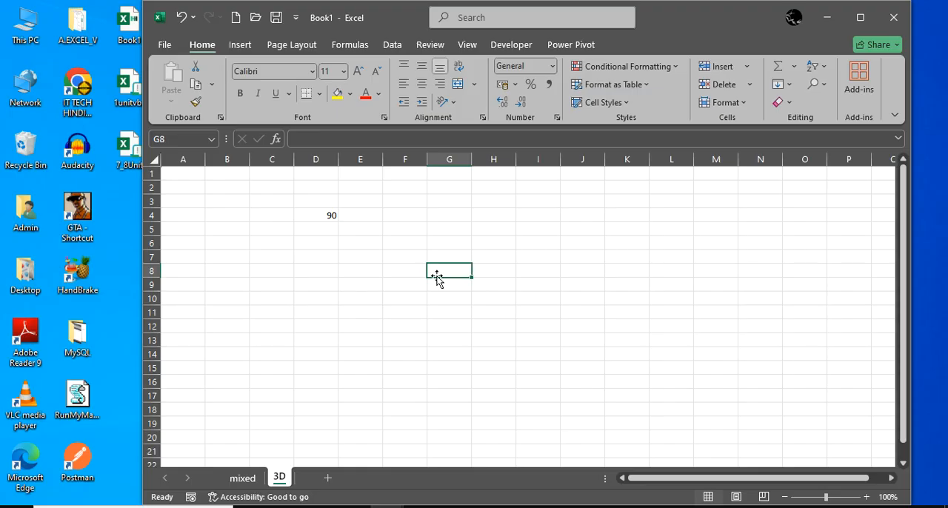
click(244, 478)
drag(308, 210, 461, 367)
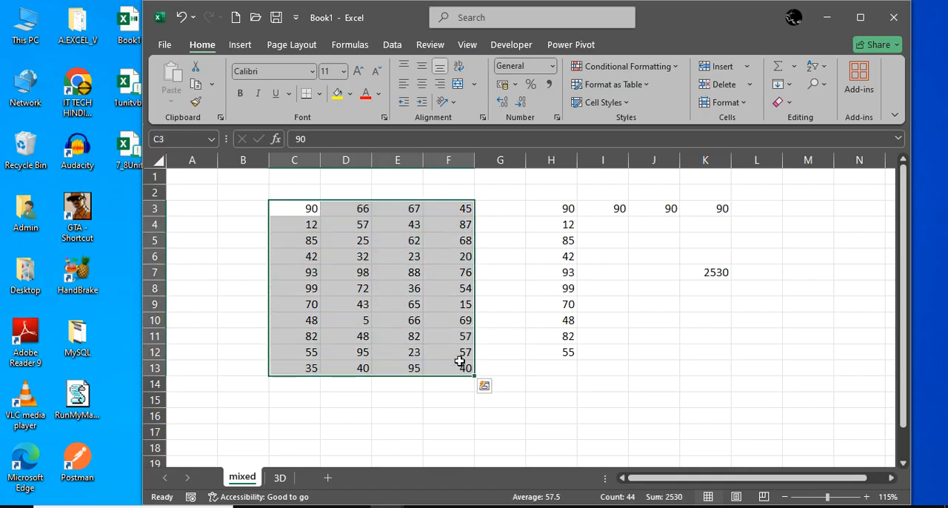
click(425, 306)
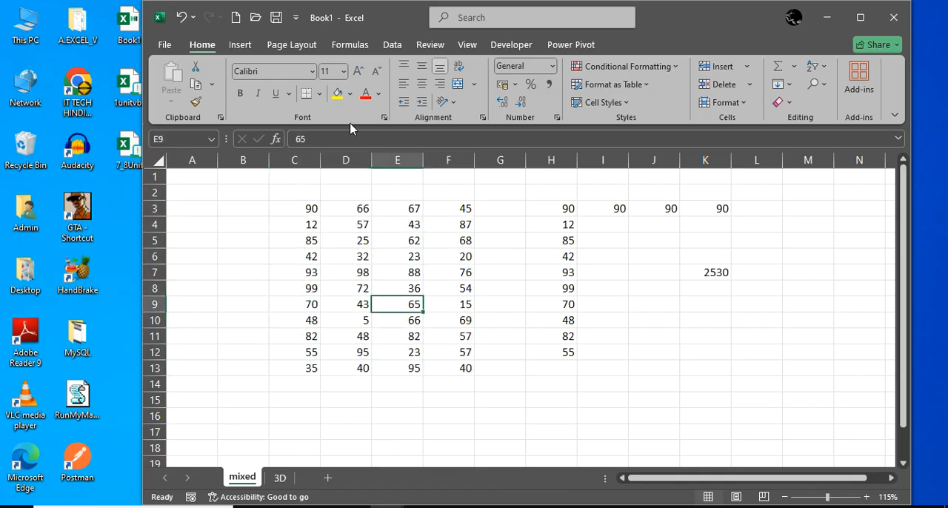
Define the workbook-scoped name data1 for the range C3:F13 on the mixed sheet
click(352, 46)
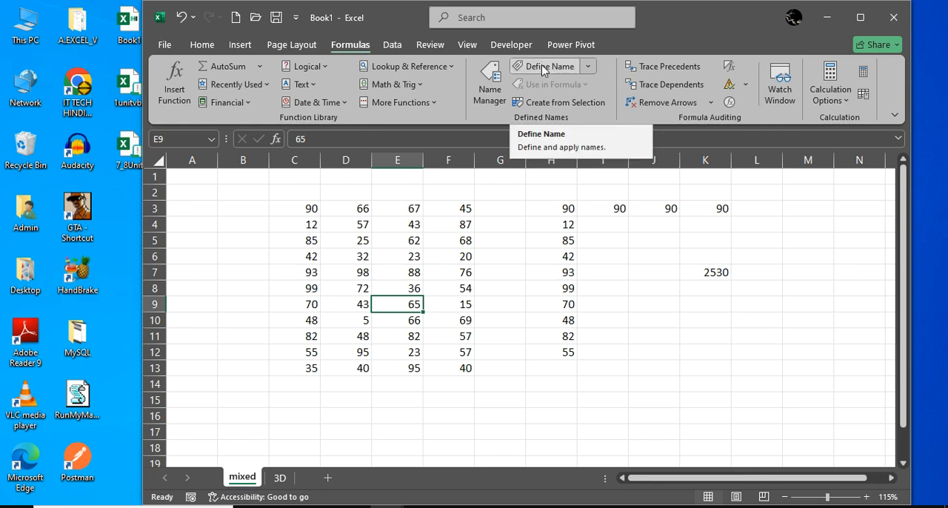
drag(301, 212, 465, 357)
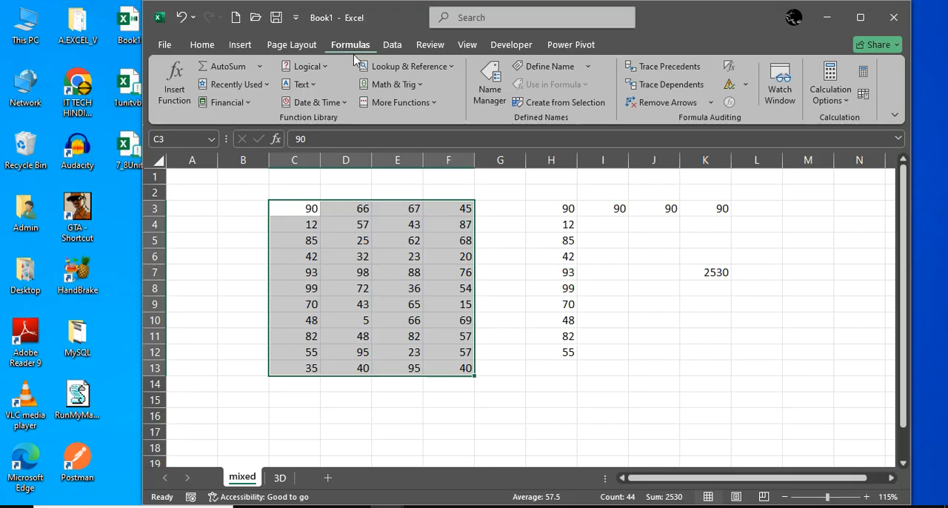
click(537, 68)
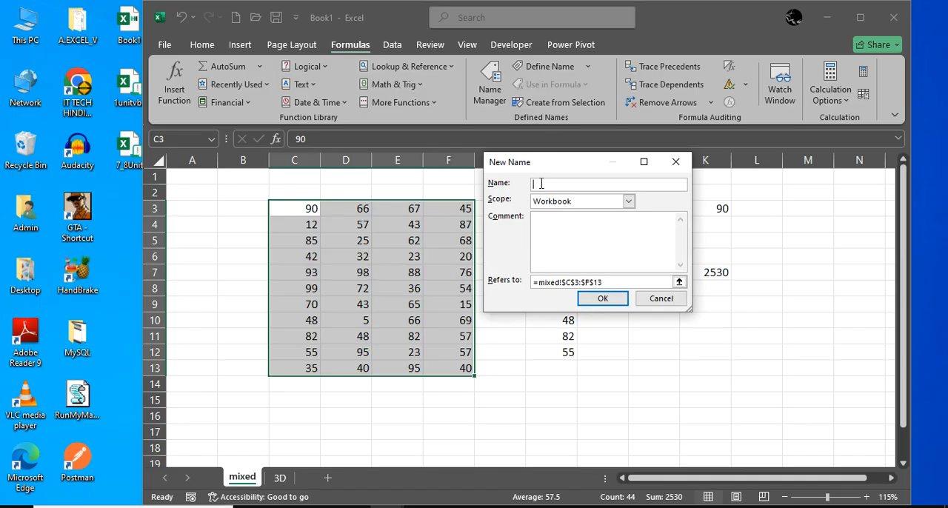
text(data1)
key(Return)
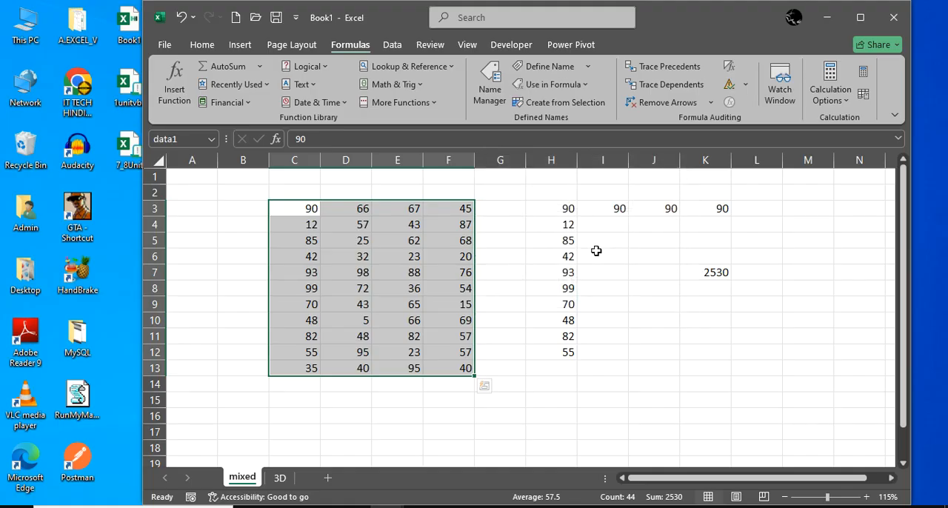
Sum the named range data1 with a SUM formula in cell J9 of the mixed sheet
click(708, 339)
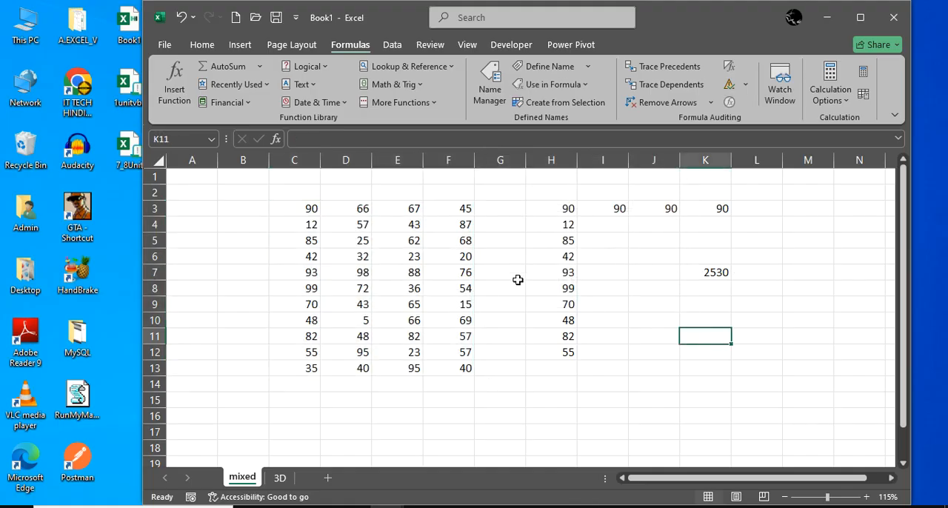
click(646, 302)
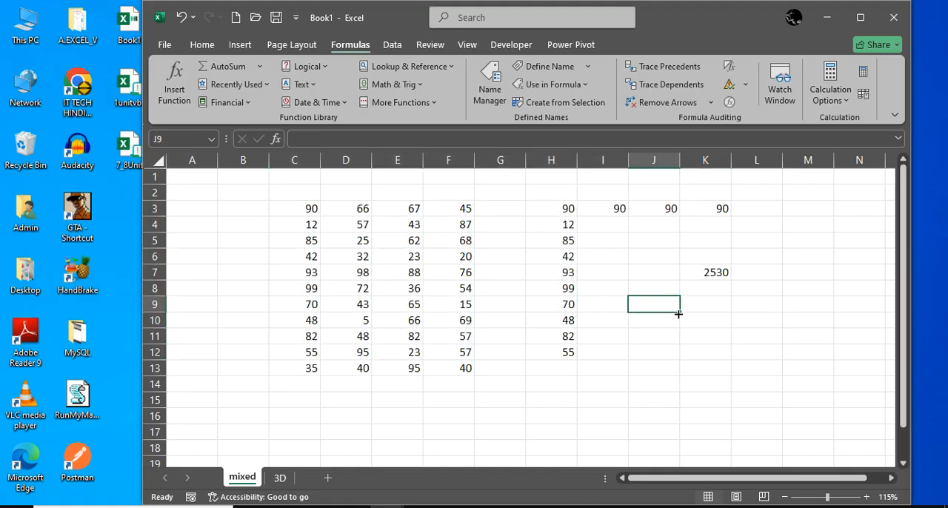
text(=sum)
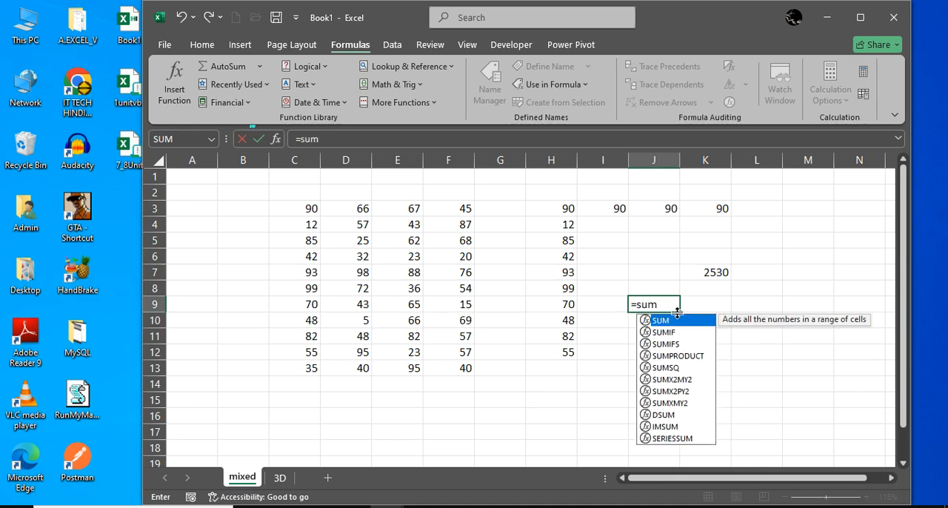
text(()
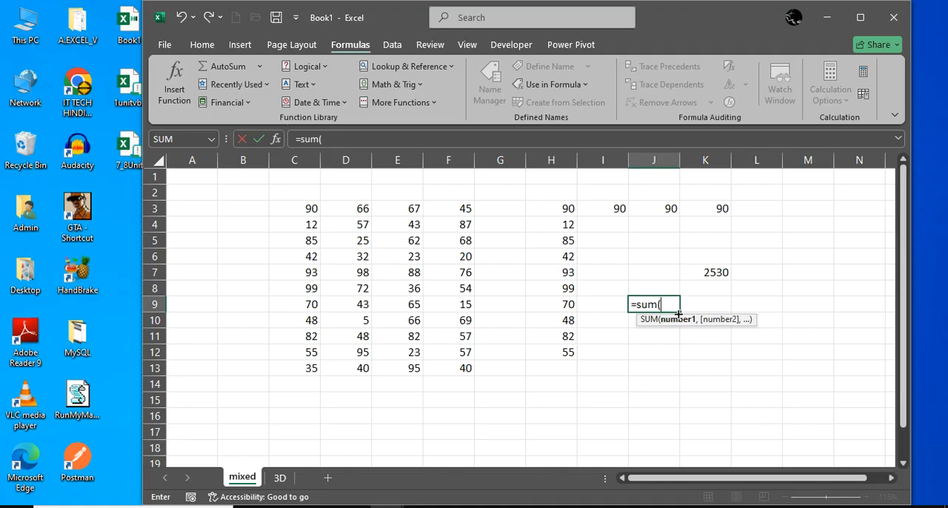
text(data1)
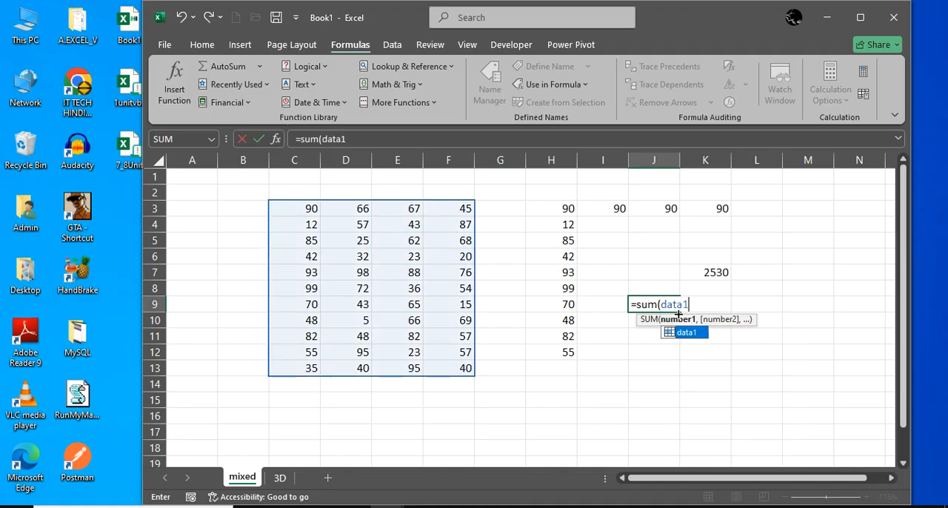
key(Return)
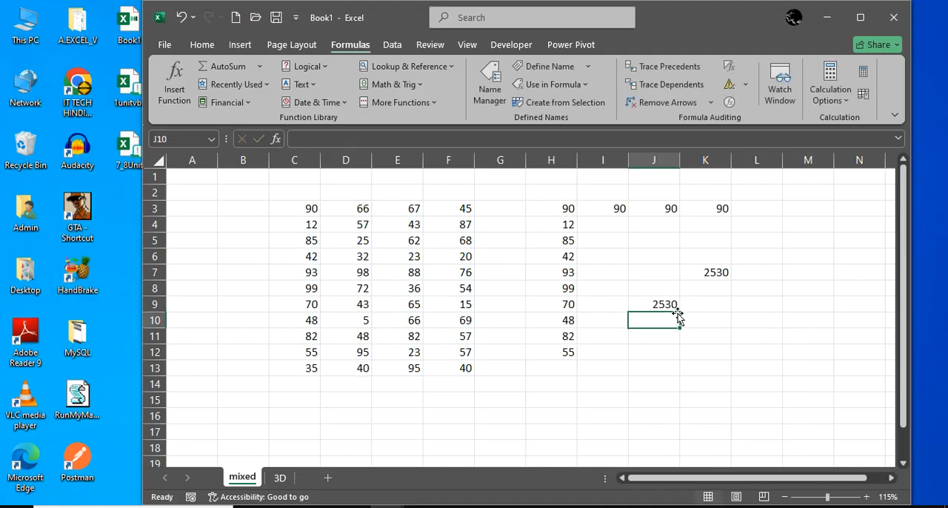
Enter the formula =sum(data1) in cell G6 of the 3D sheet
click(283, 478)
click(465, 239)
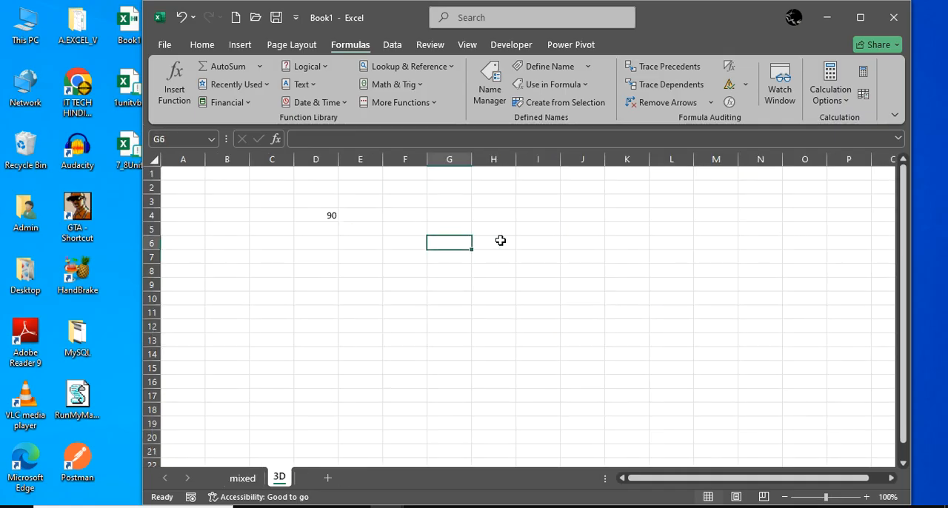
text(=sum(data1))
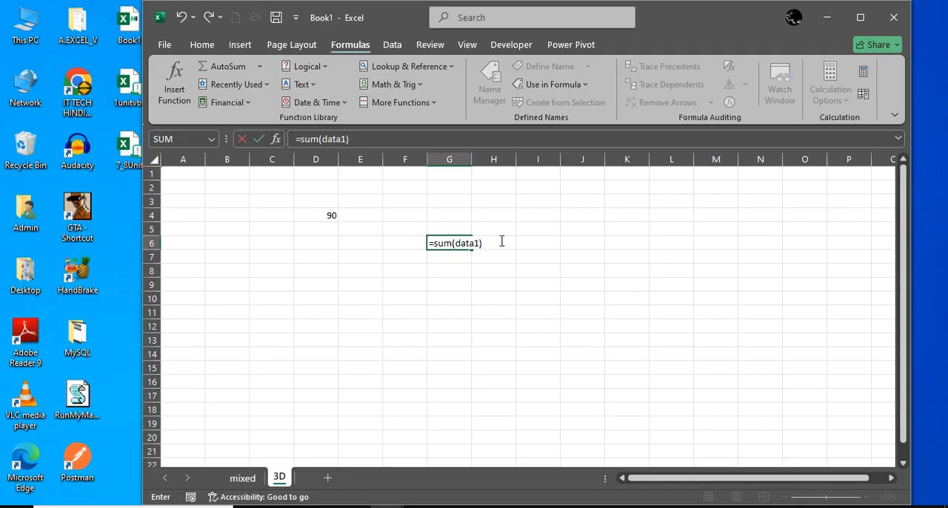
key(Return)
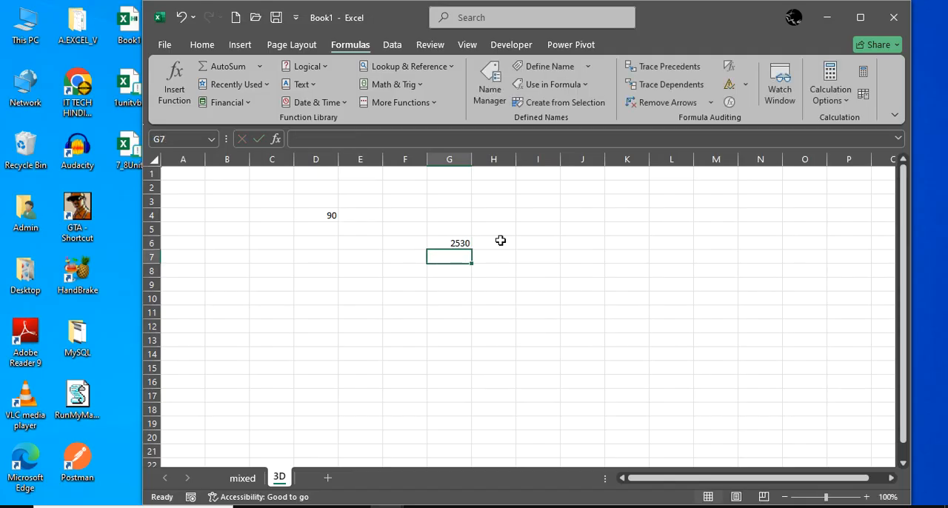
Enter the formula =data1 in cell C9 of the 3D sheet
key(Down)
key(Down)
key(Left)
key(Left)
key(Left)
key(Left)
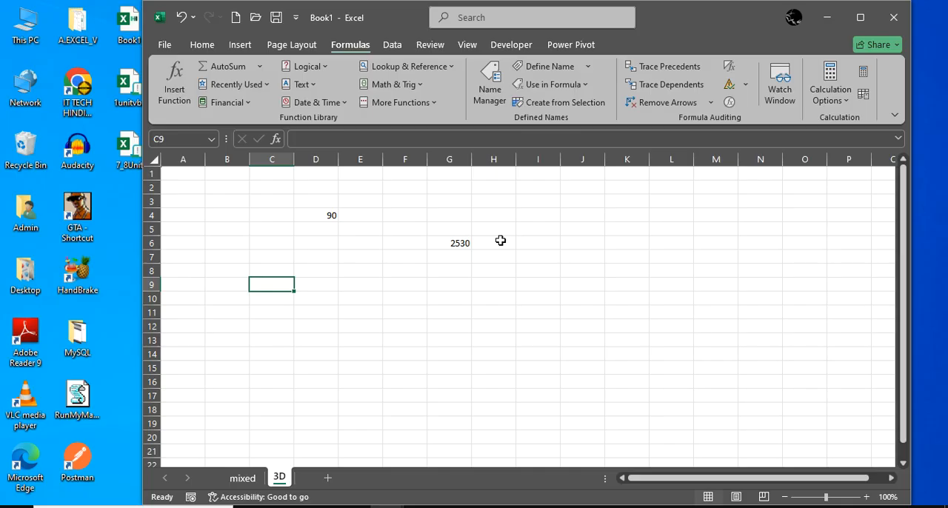
text(=data1)
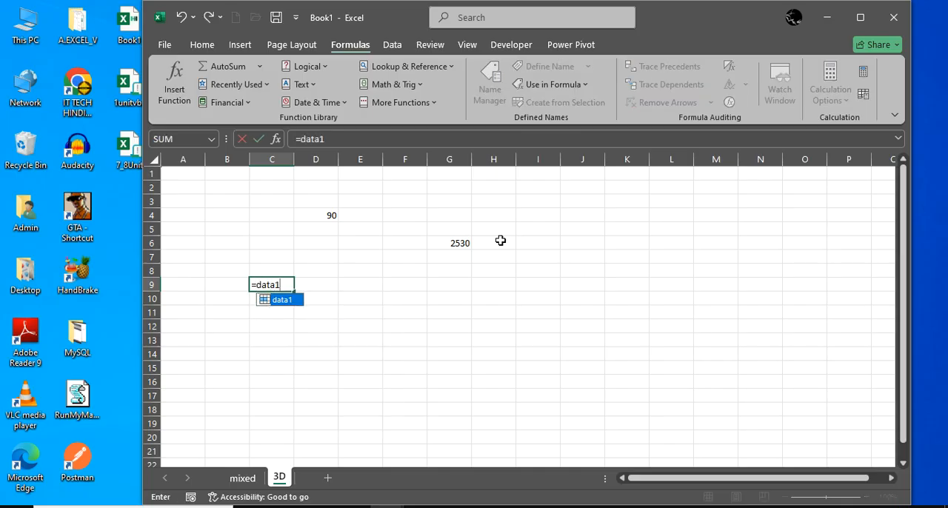
key(Return)
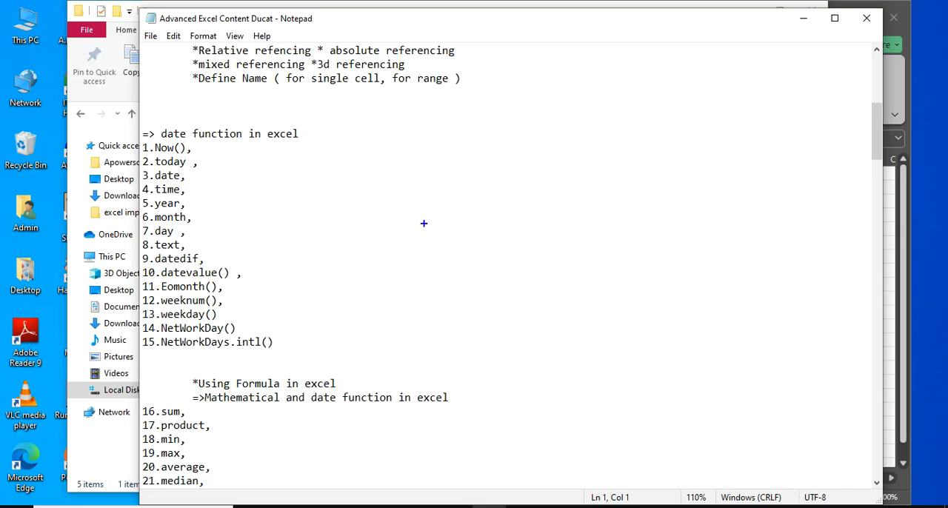
Annotate the Notepad date function list with a handwritten 60, underlines and a long downward arrow, and clear the markup
mouse_move(434, 219)
mouse_down()
mouse_move(425, 265)
mouse_move(409, 248)
mouse_move(441, 263)
mouse_move(431, 255)
mouse_up()
mouse_move(404, 290)
mouse_down()
mouse_move(499, 248)
mouse_move(486, 260)
mouse_up()
drag(404, 294, 488, 276)
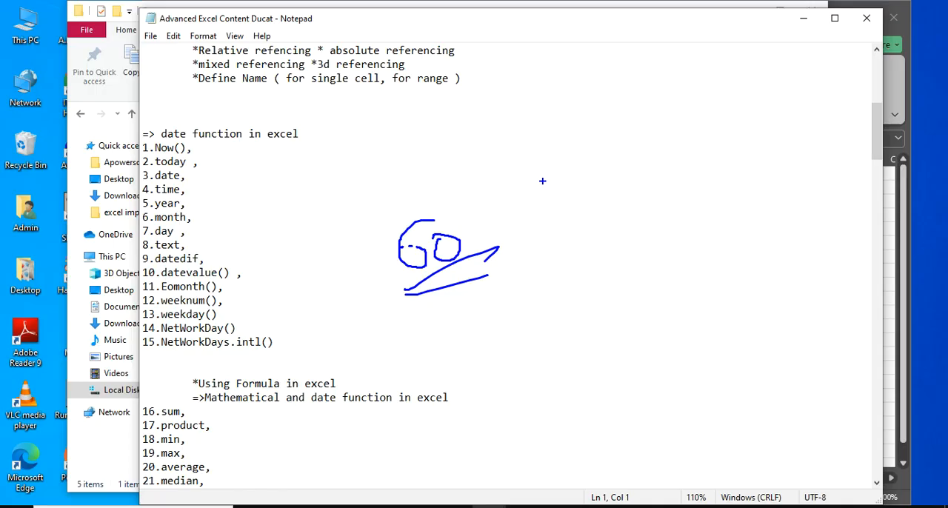
mouse_move(384, 141)
mouse_down()
mouse_move(385, 412)
mouse_move(406, 379)
mouse_up()
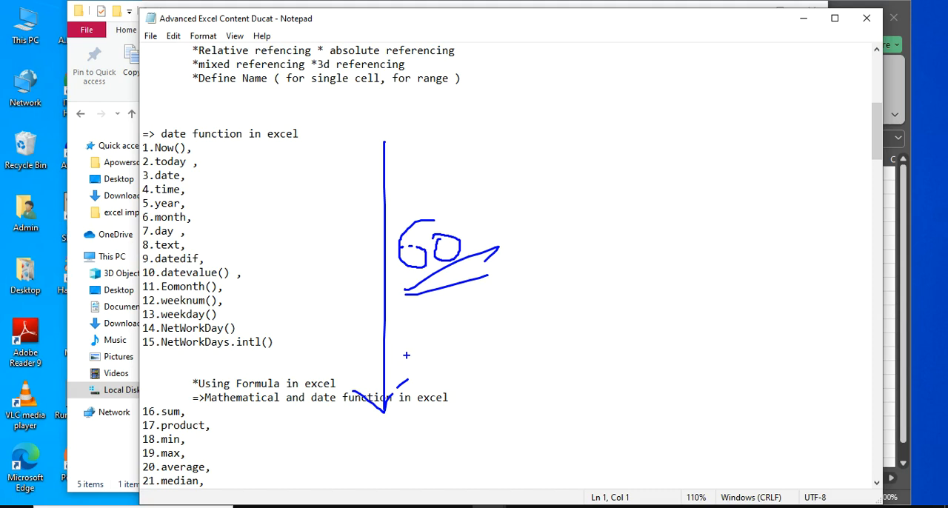
key(Escape)
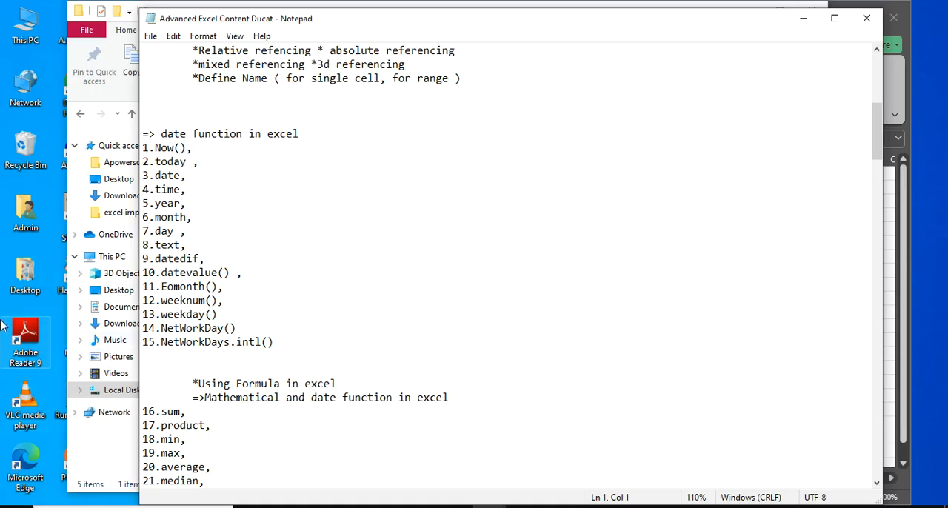
Switch to the date function workbook in Excel, show the start of its date formulaes sheet and widen the window
click(254, 208)
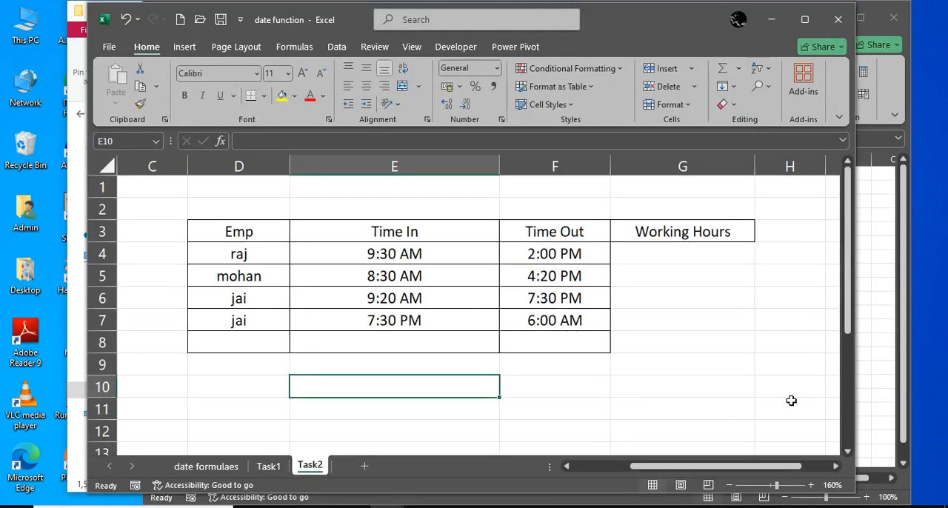
click(206, 466)
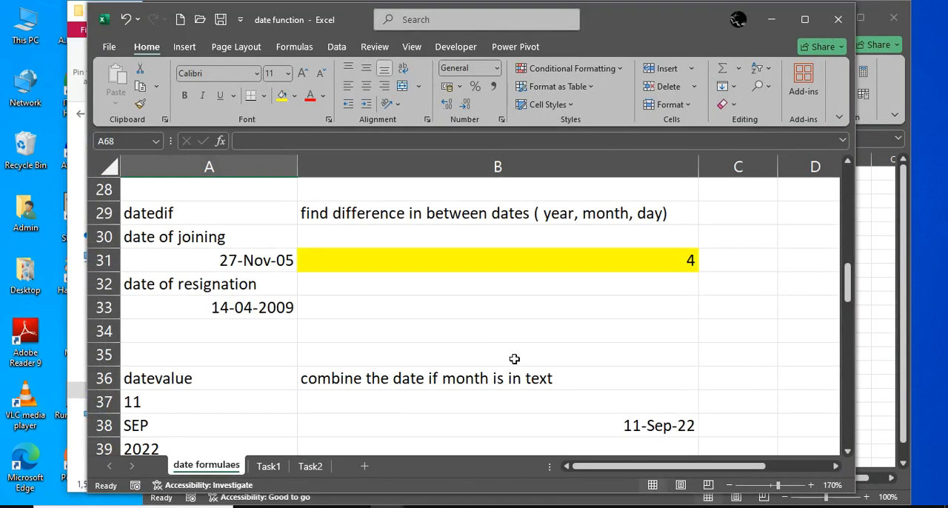
scroll(512, 360, up, 9)
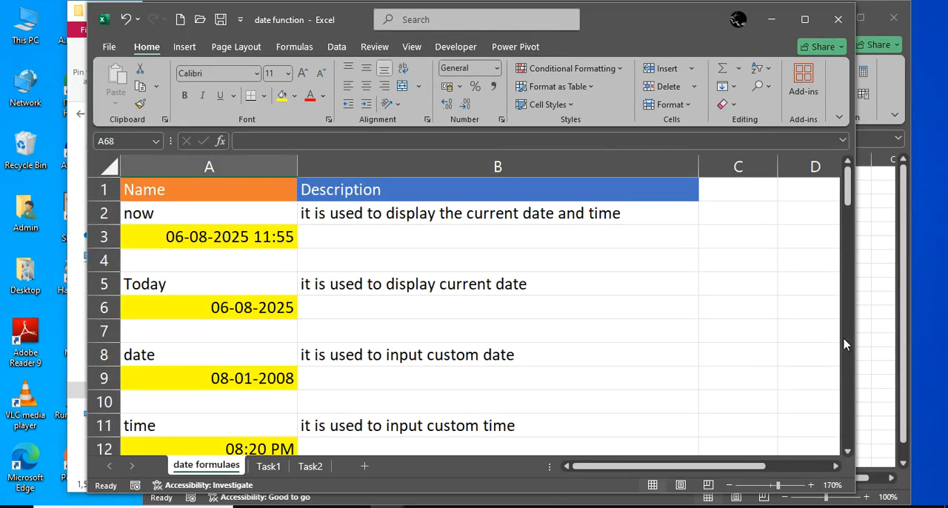
drag(856, 339, 920, 344)
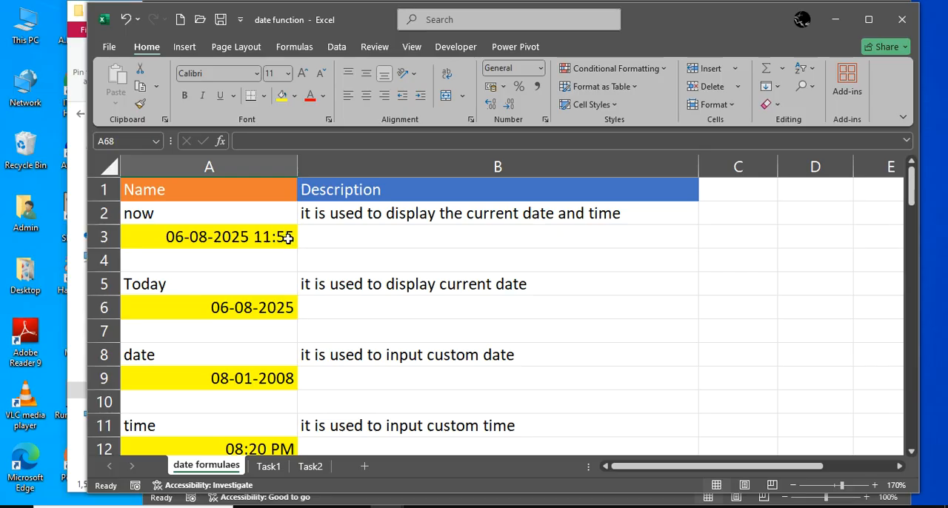
Review the Name and Description headings and the now function's name and description in row 2
click(227, 194)
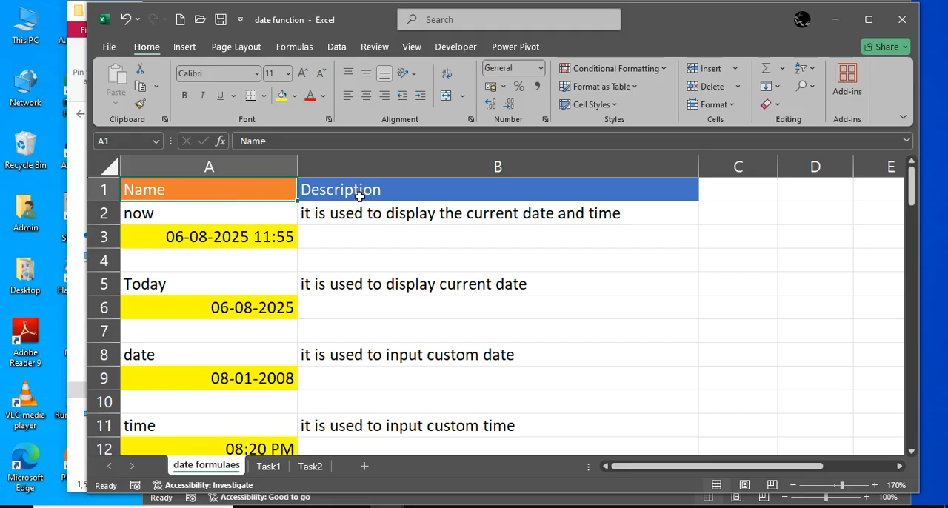
click(262, 214)
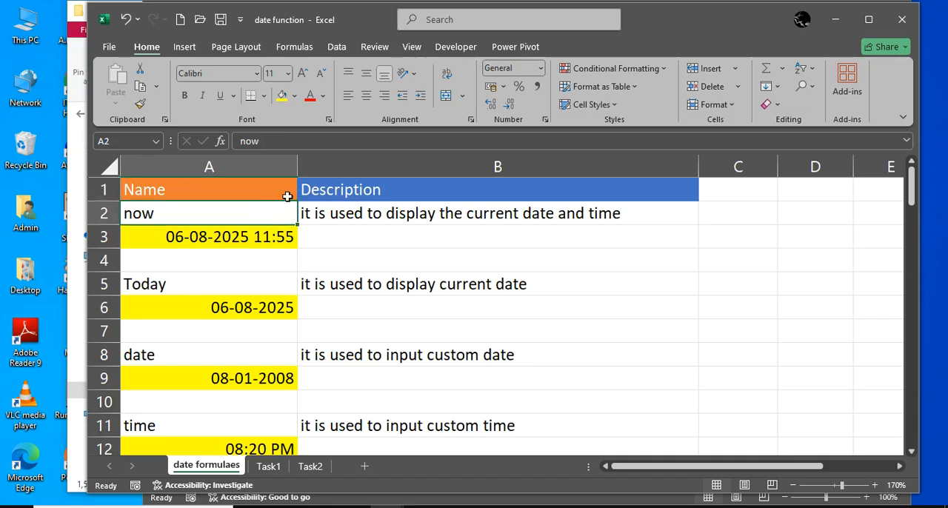
click(337, 215)
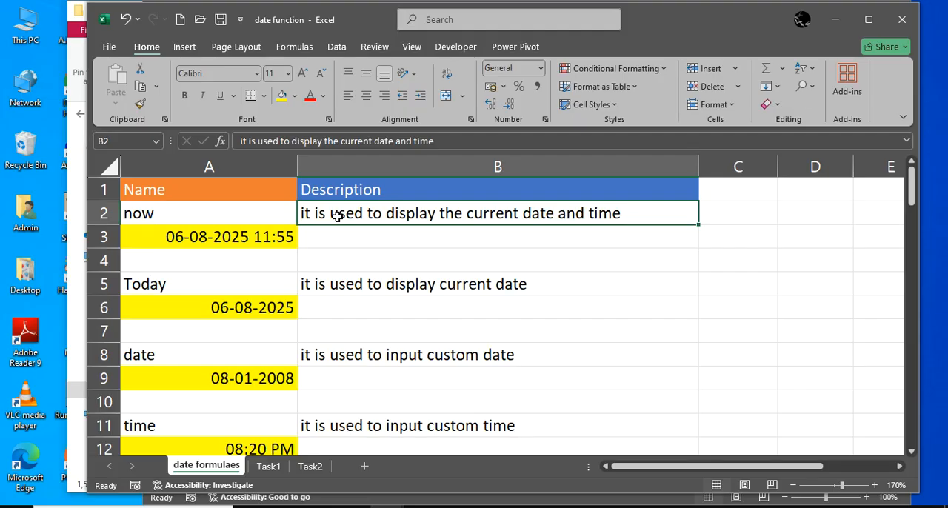
click(288, 214)
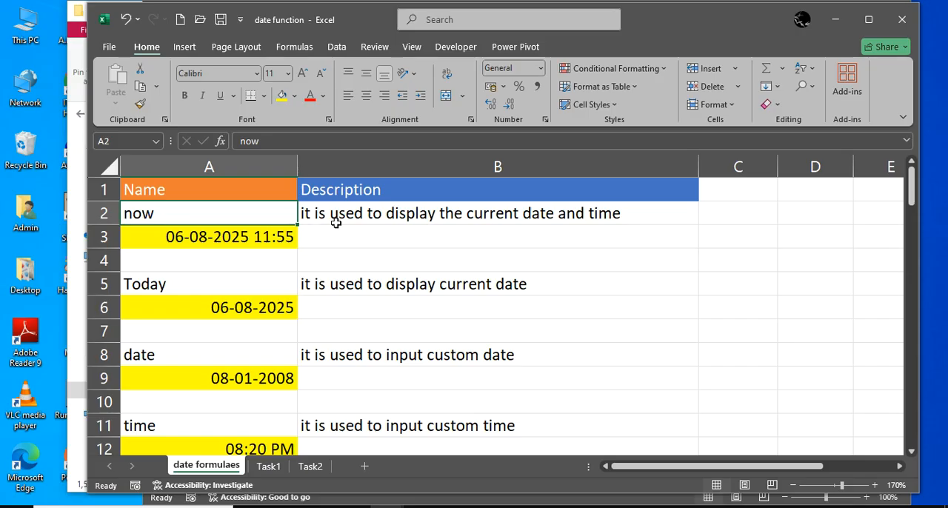
Clear the NOW formula from cell A3 of the date formulaes sheet
key(Down)
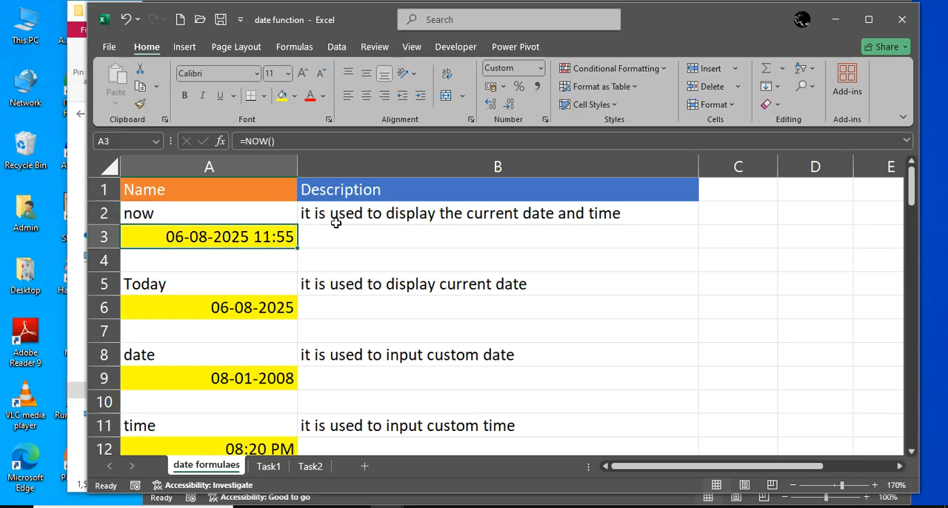
text(=)
key(BackSpace)
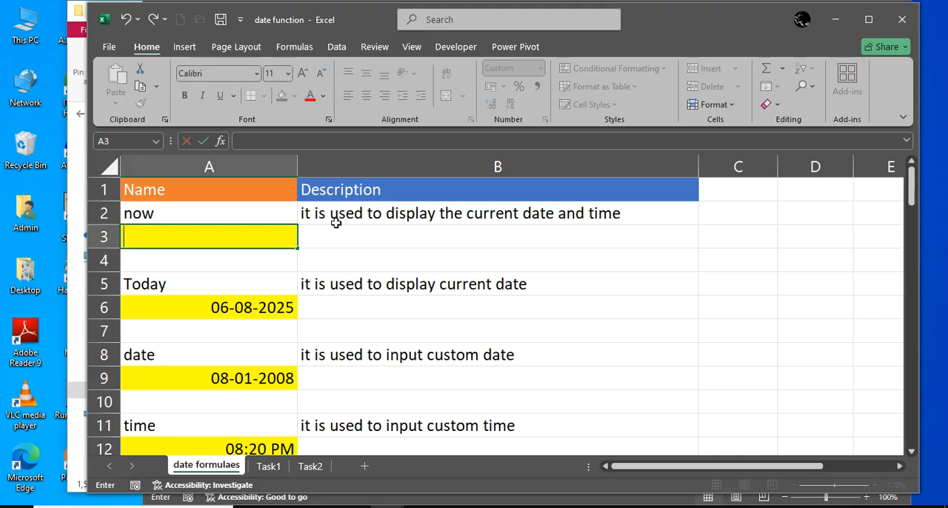
key(Return)
key(Up)
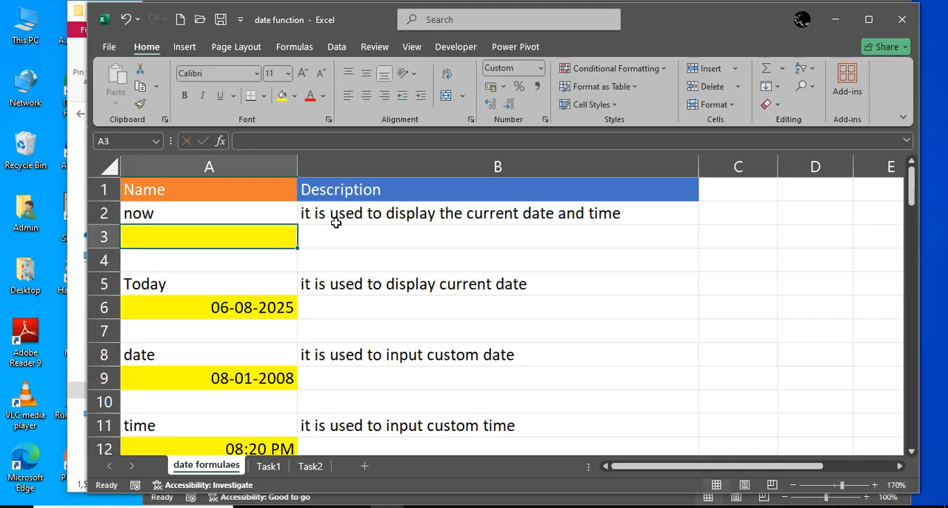
text(=)
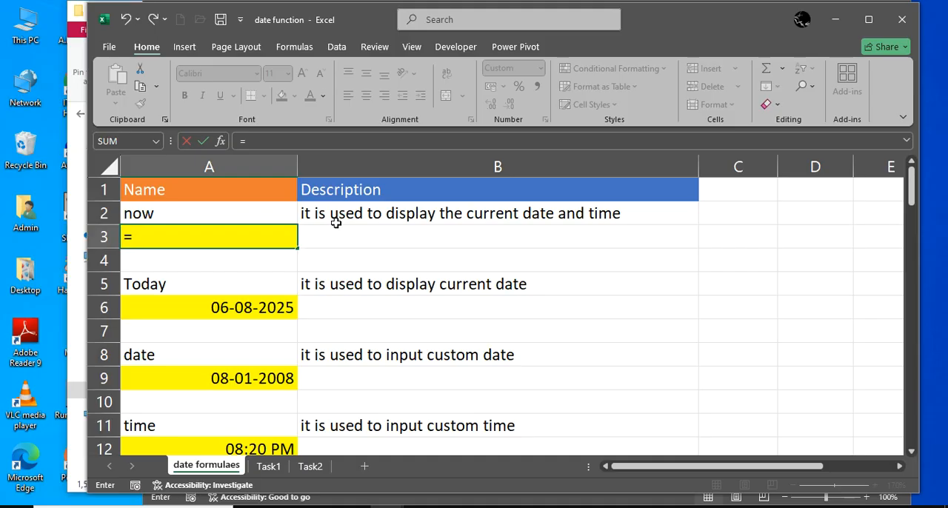
key(BackSpace)
key(Return)
key(Up)
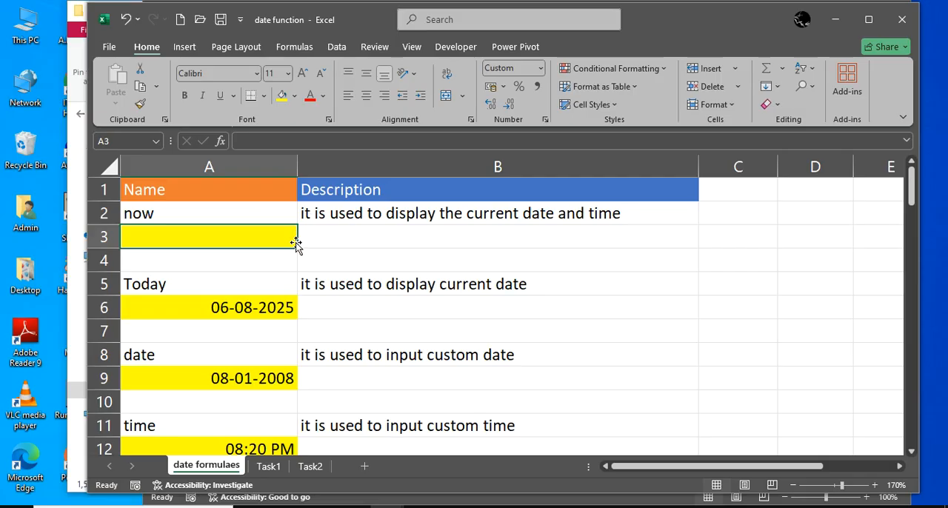
text(=)
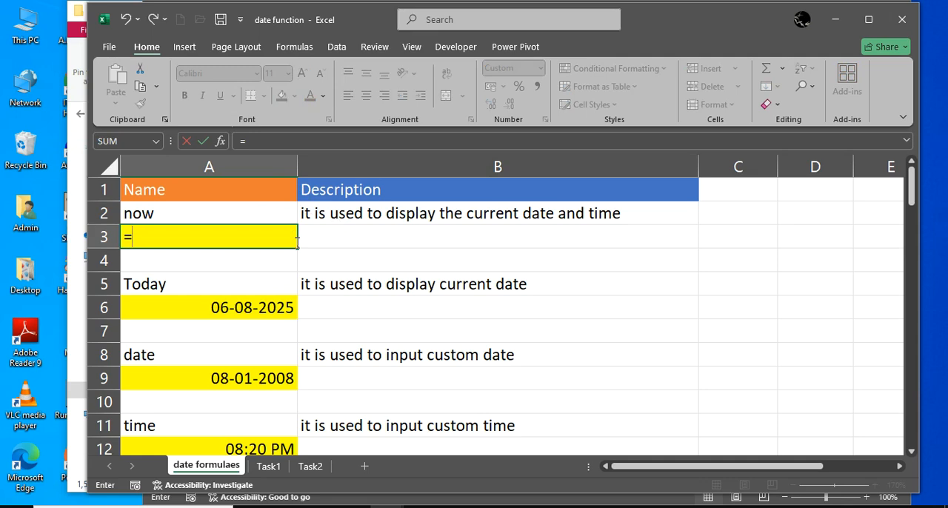
key(BackSpace)
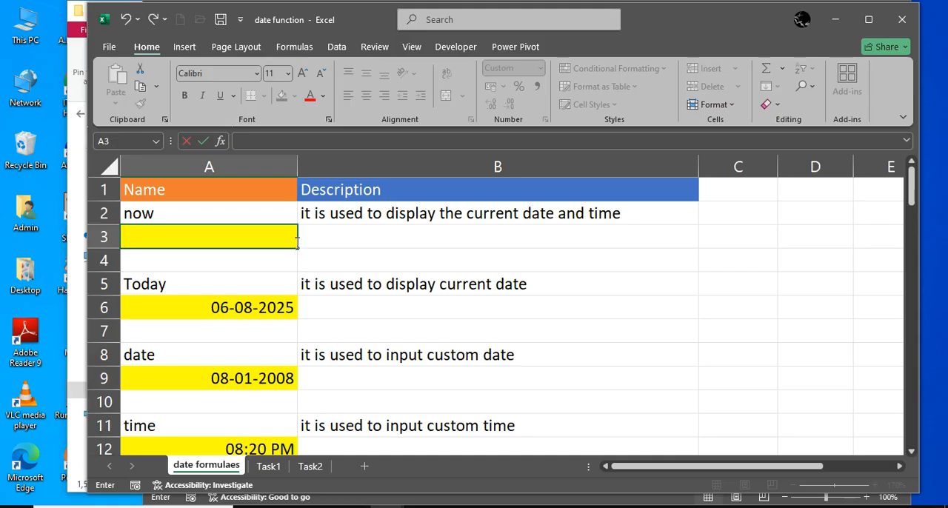
text(=)
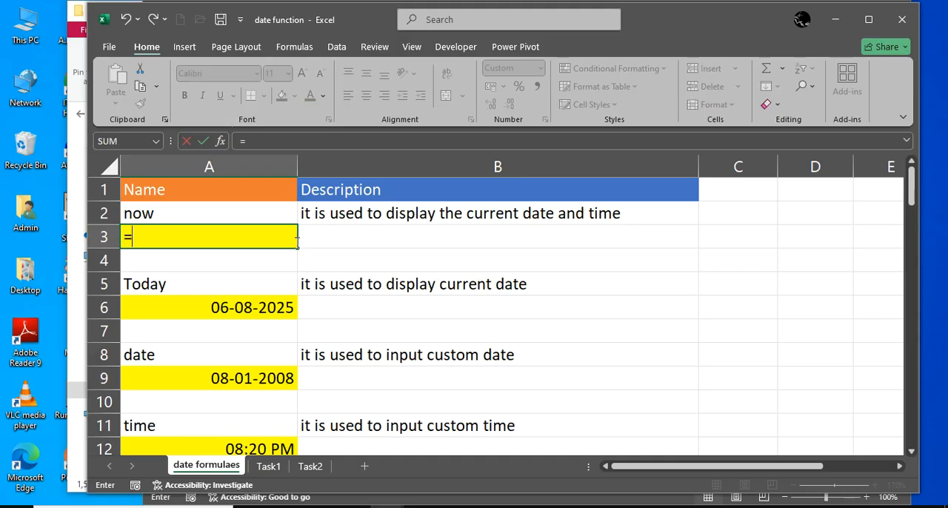
key(BackSpace)
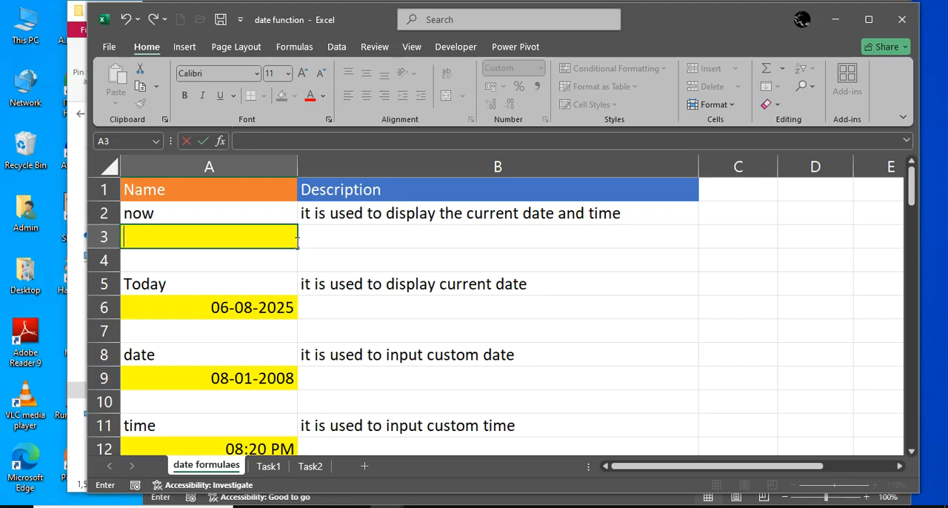
key(BackSpace)
key(Escape)
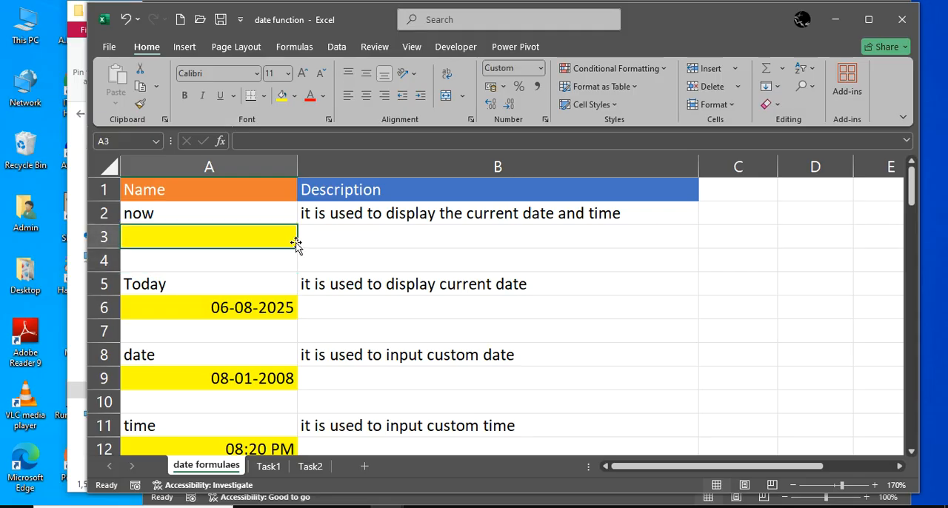
text(()
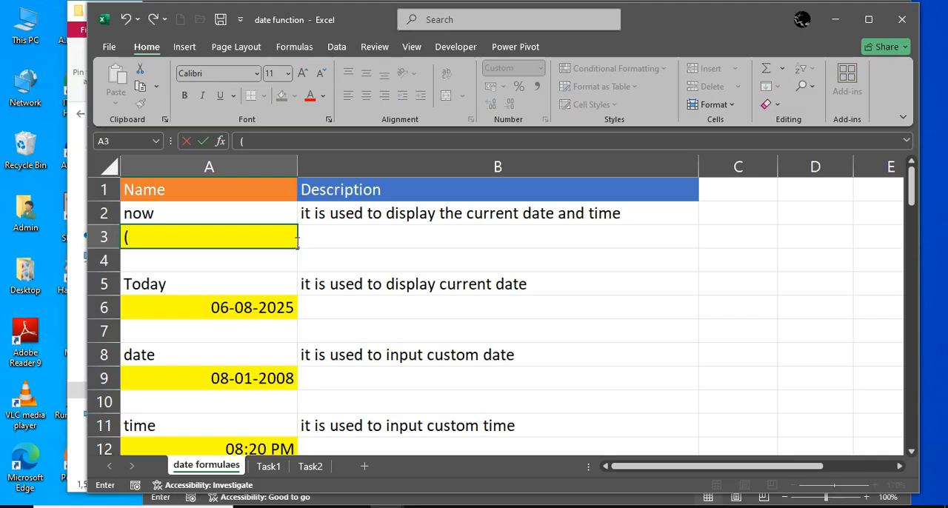
key(BackSpace)
key(Return)
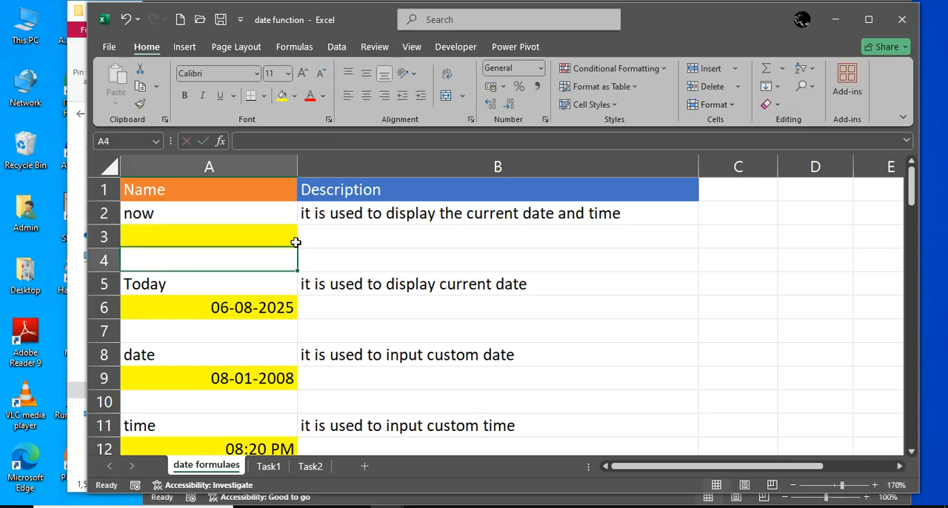
key(Up)
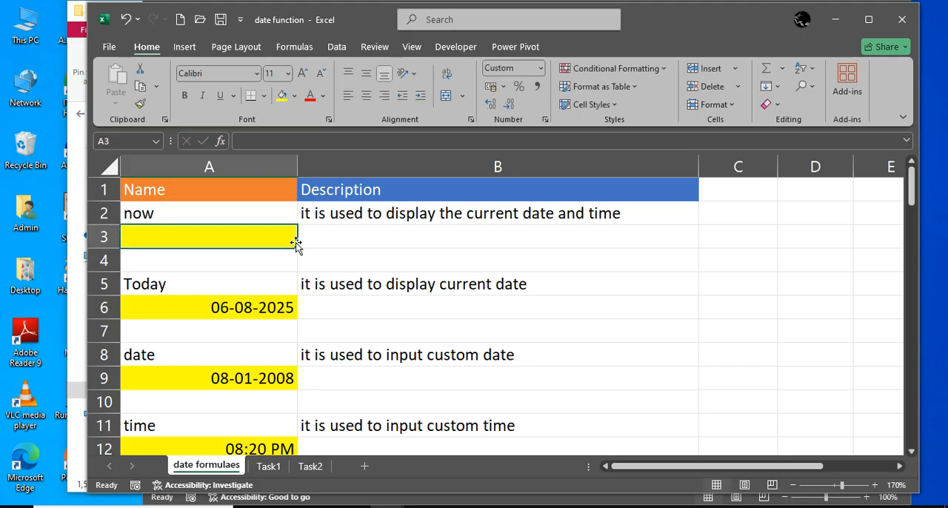
key(shift+Right)
key(shift+Left)
text(=)
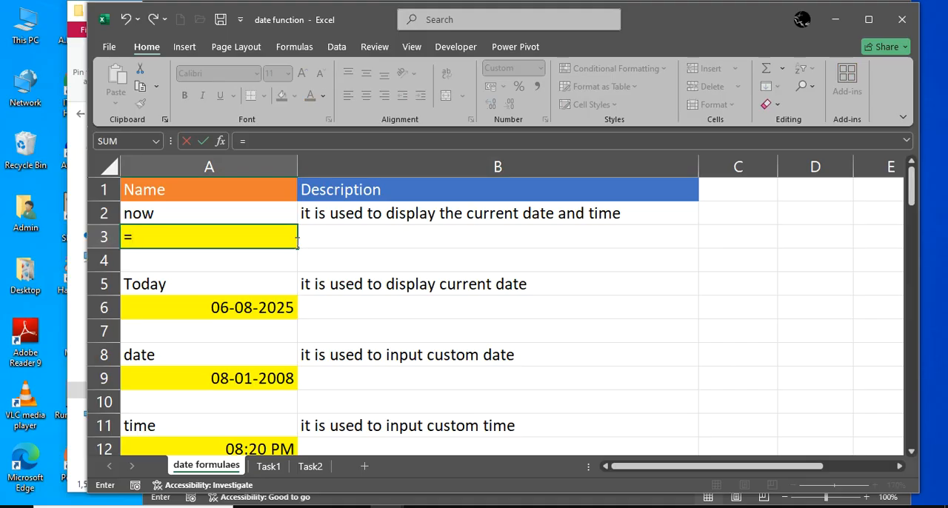
key(BackSpace)
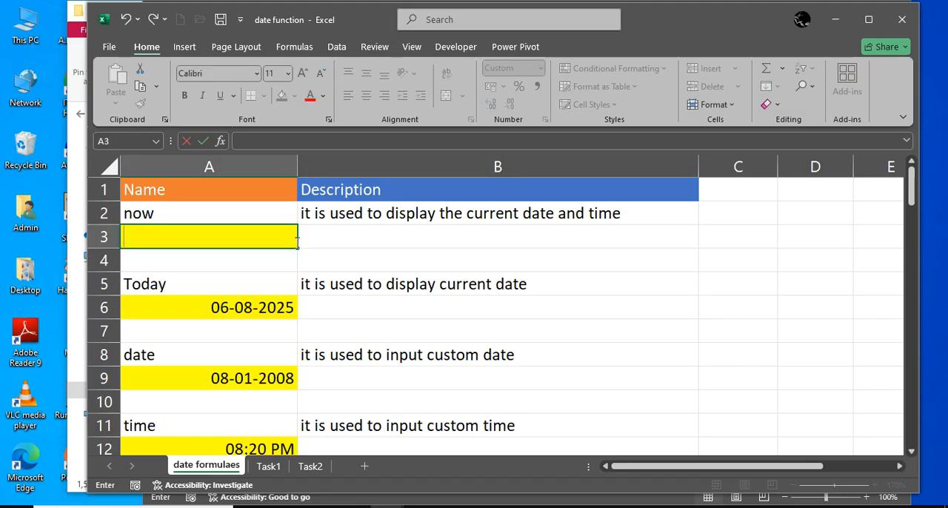
Enter the formula +sum(10,23) in cell A3, starting it with a plus sign instead of an equals sign
text(+)
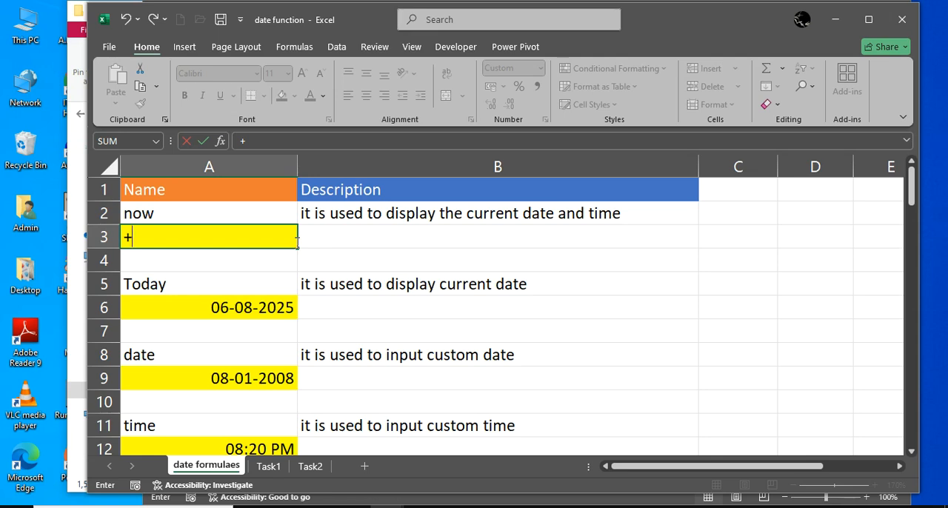
text(su)
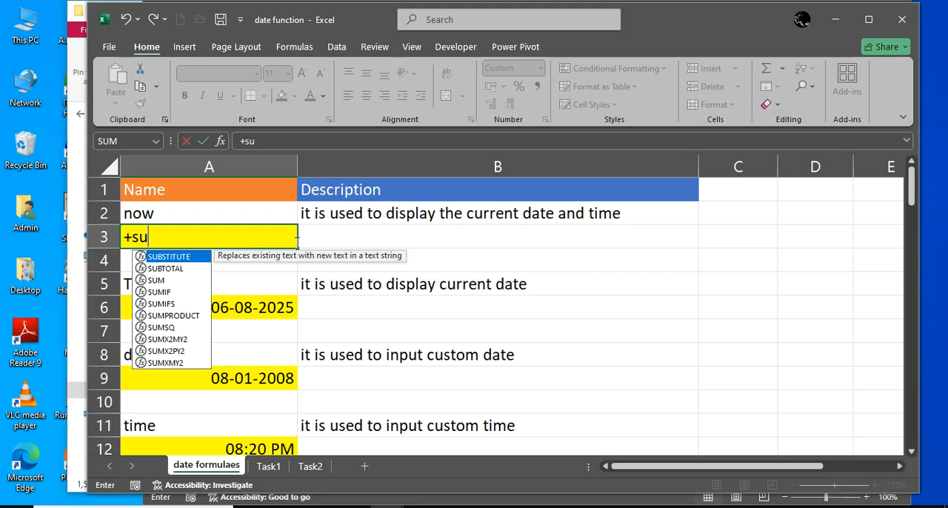
text(m(10)
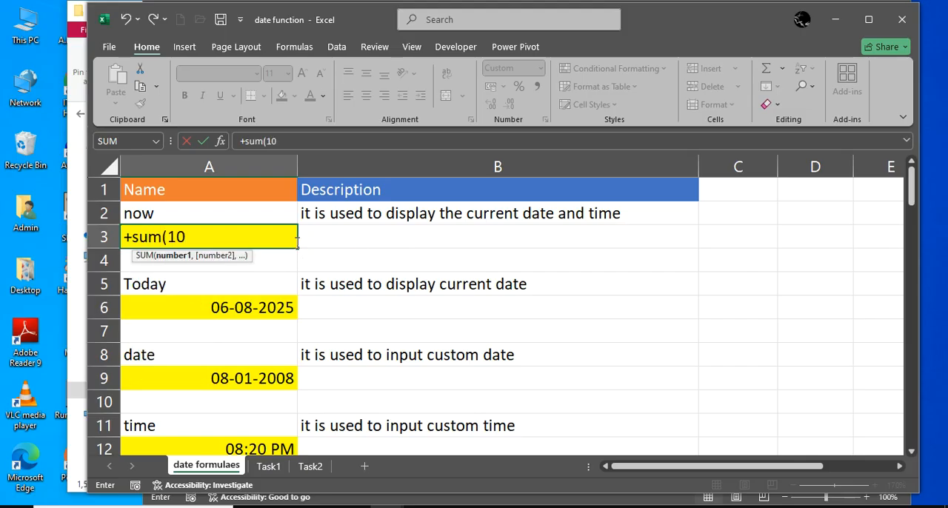
text(,23))
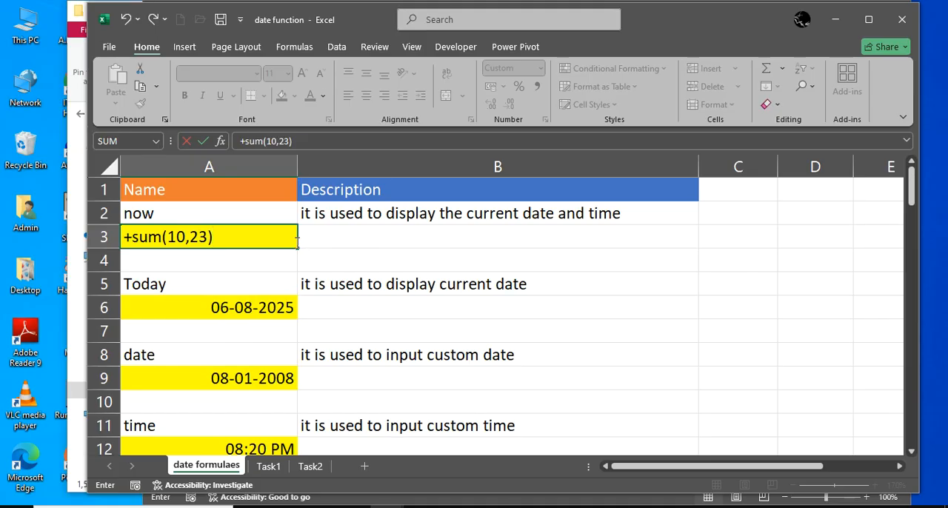
key(Return)
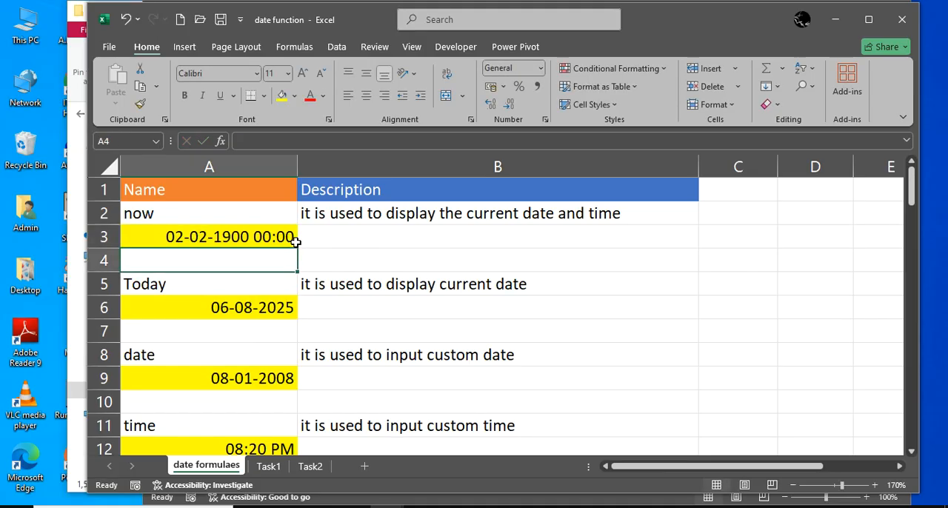
shift+click(295, 241)
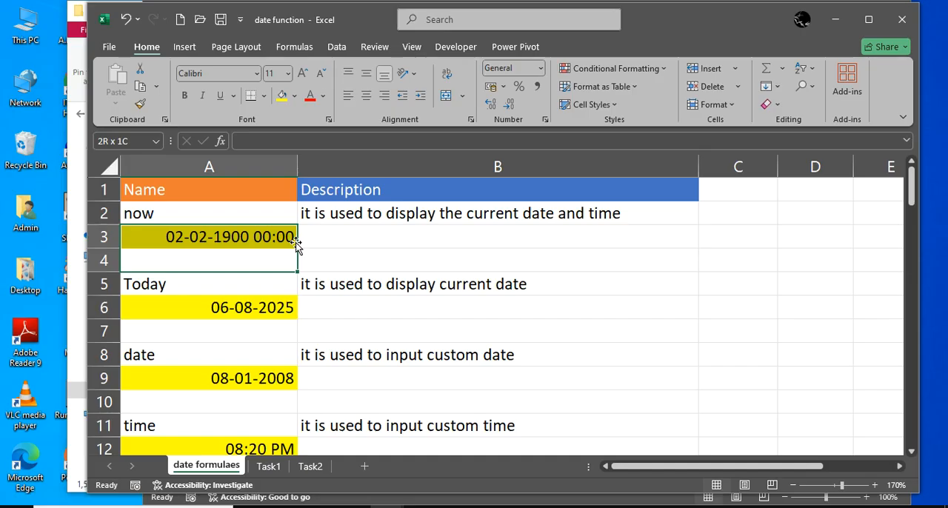
Clear the formatting from cells A3 and A4, removing the yellow fill and the date number format
key(alt+h)
key(e)
key(f)
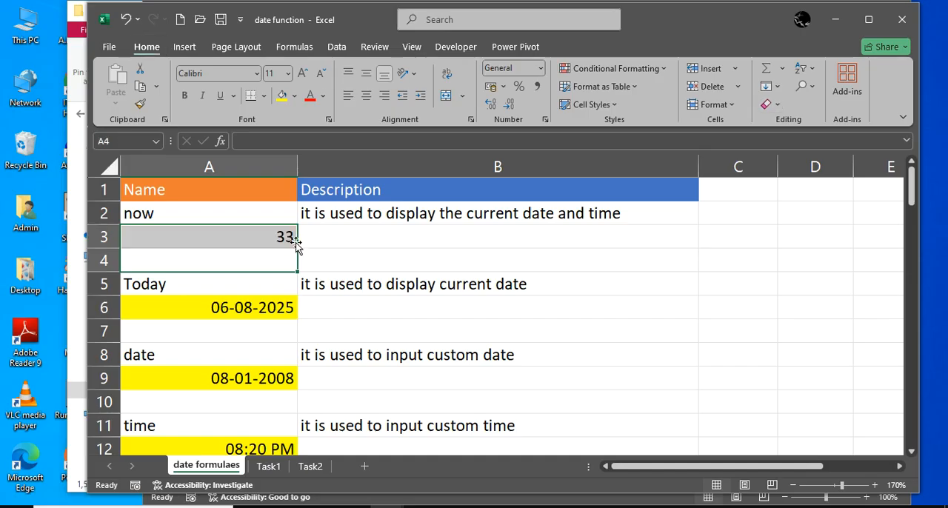
Examine the SUM formula in cell A3, opening it in the cell and leaving it without edits
key(Down)
key(Right)
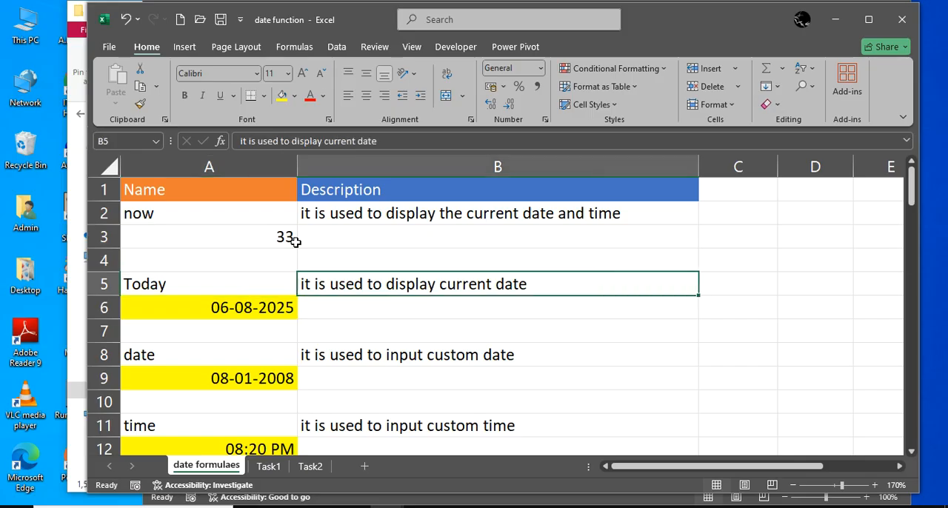
key(Up)
key(Up)
key(Left)
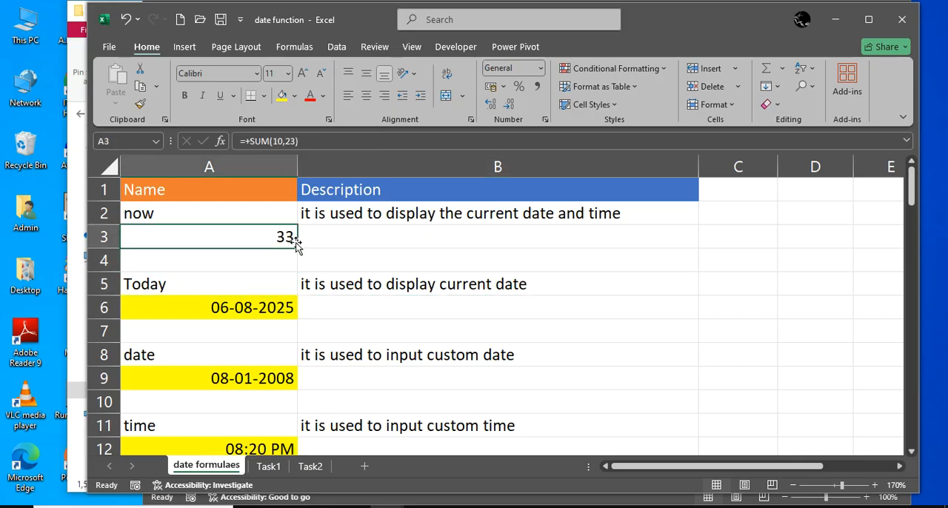
key(Right)
key(Left)
double_click(294, 244)
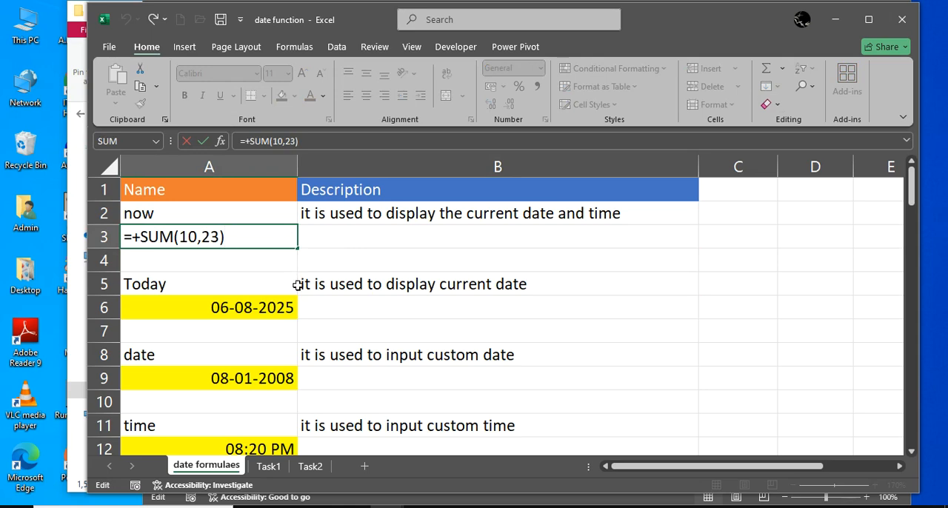
key(Escape)
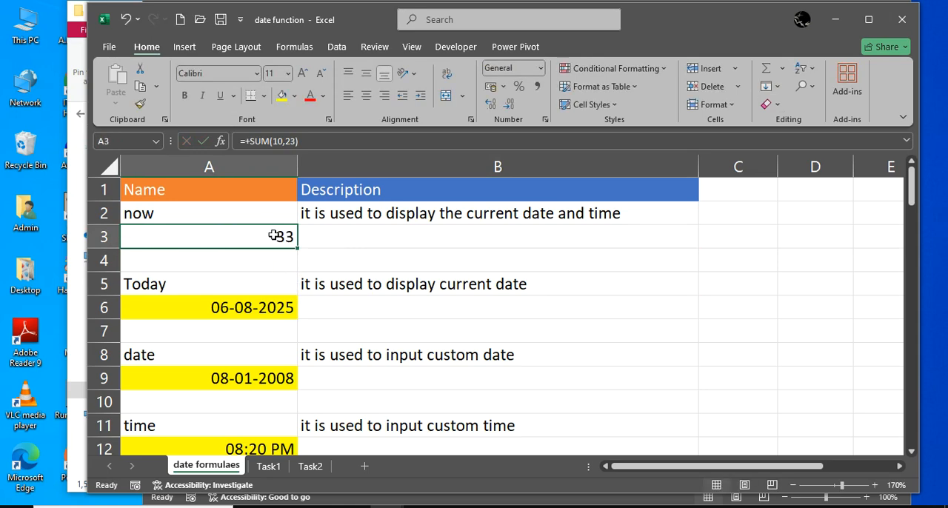
Replace the SUM formula in cell A3 with =now()
key(Delete)
text(=)
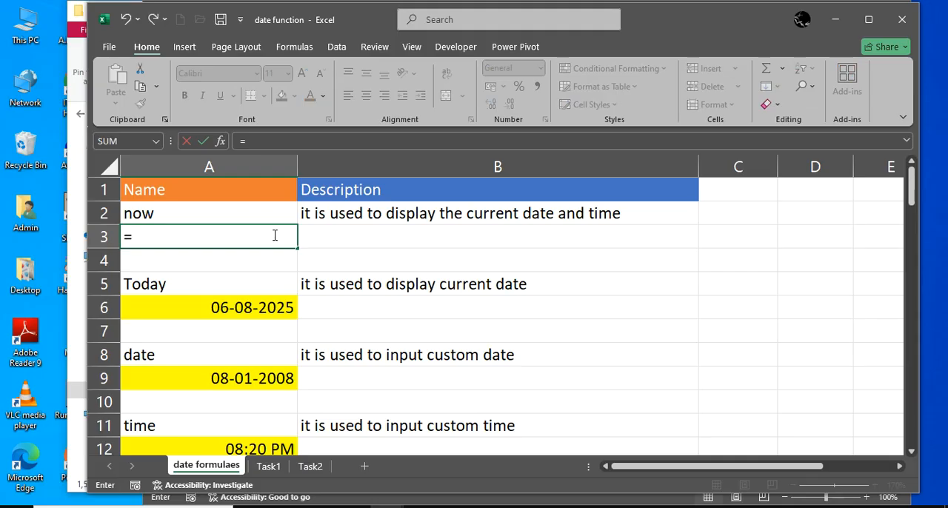
text(now()()
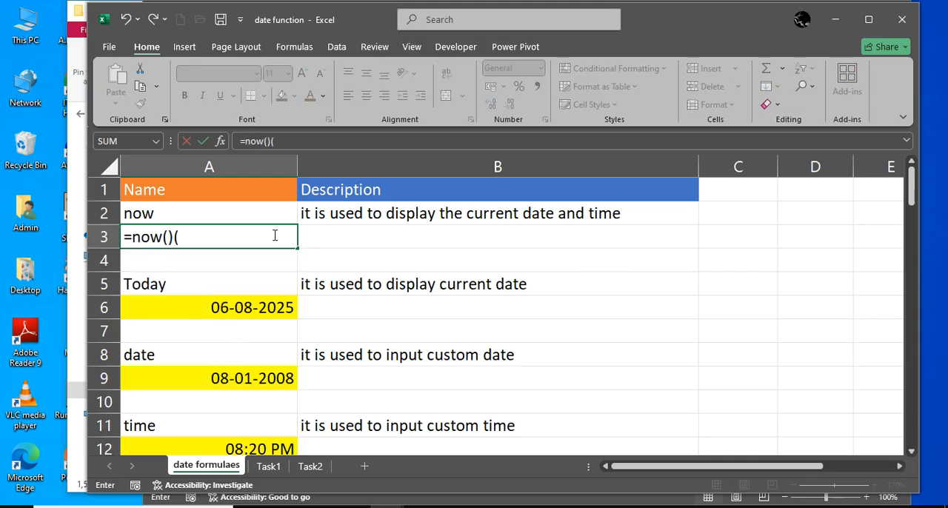
key(BackSpace)
key(BackSpace)
key(BackSpace)
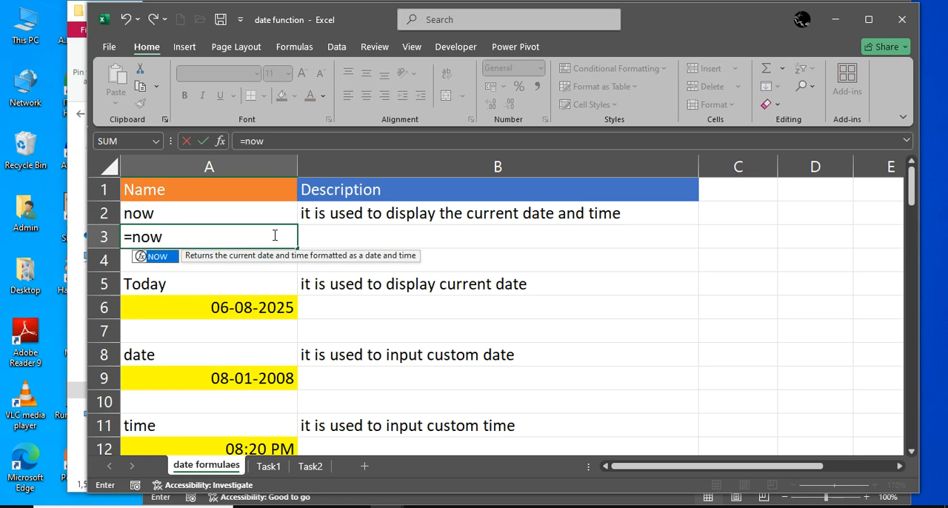
text(())
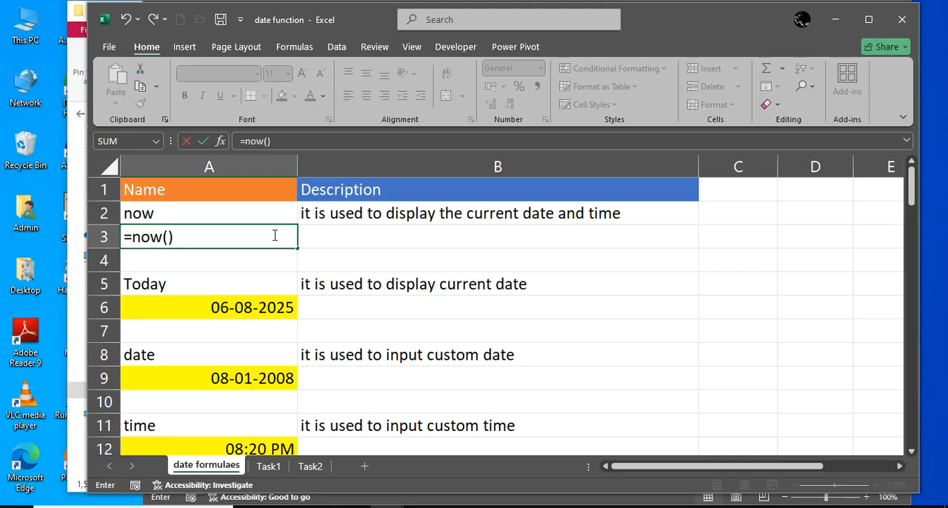
key(Return)
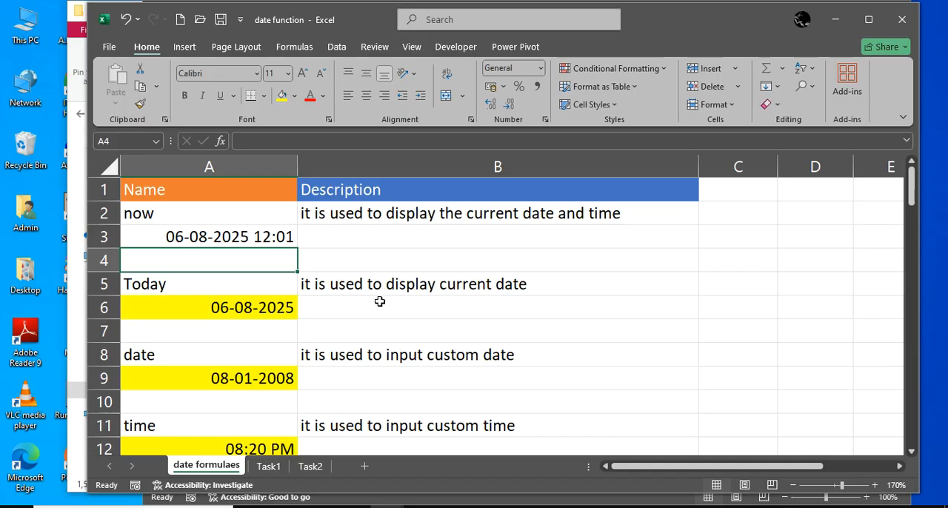
Fill cell A3, which holds the NOW formula, with yellow
click(266, 283)
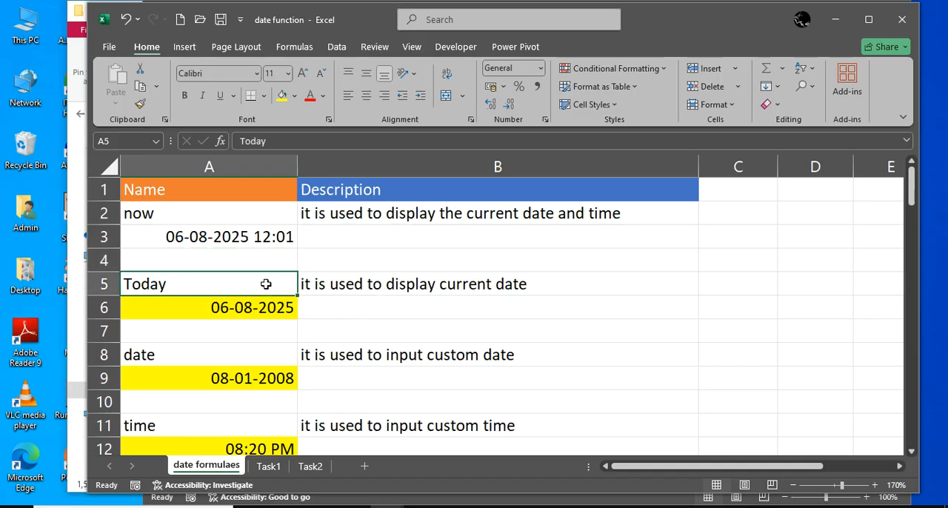
click(262, 238)
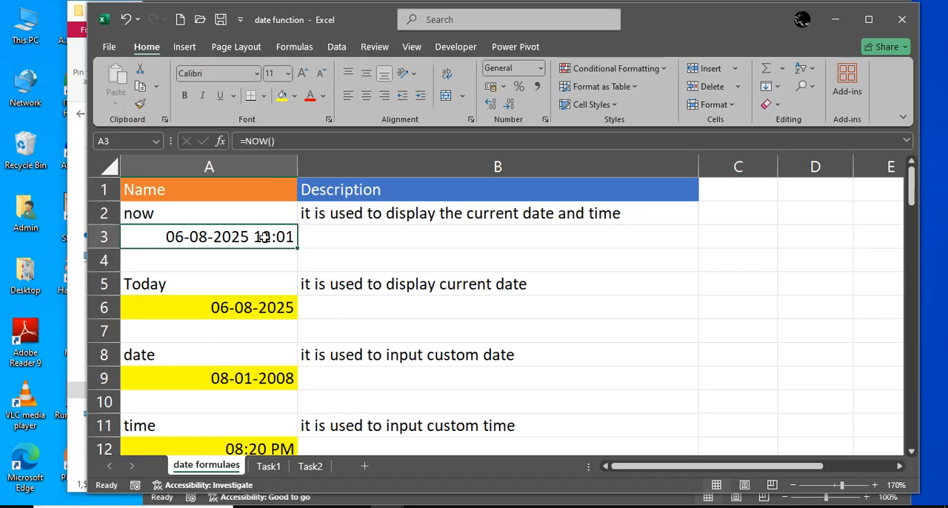
click(285, 98)
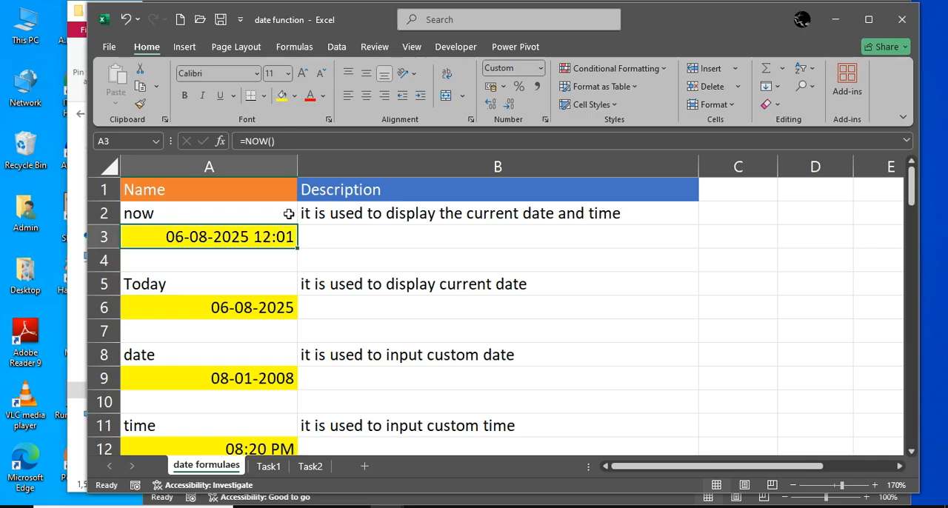
Enter the formula =today() in cell A6, under the Today name
click(324, 284)
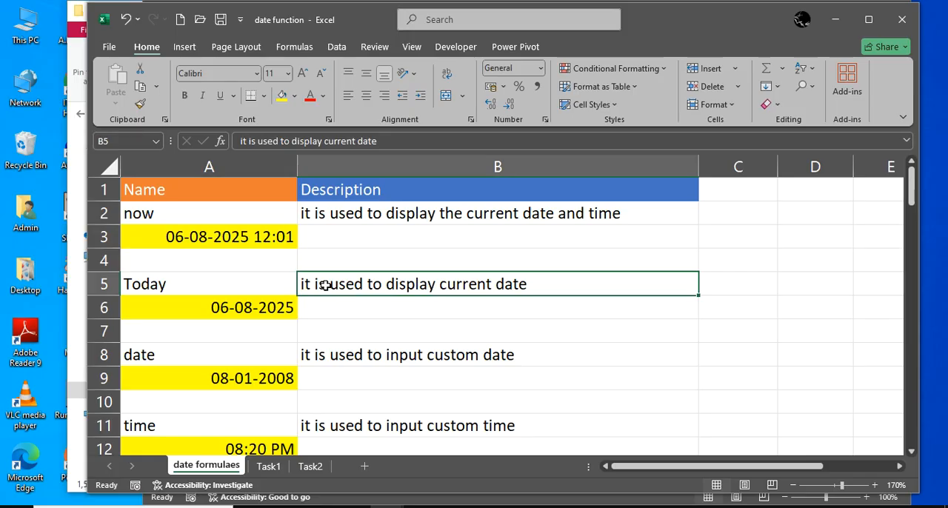
click(368, 336)
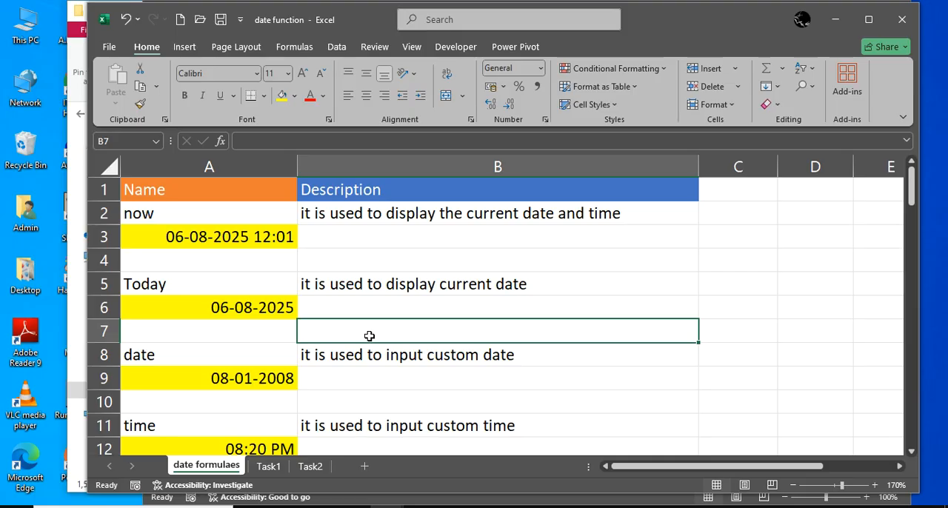
key(Left)
key(Up)
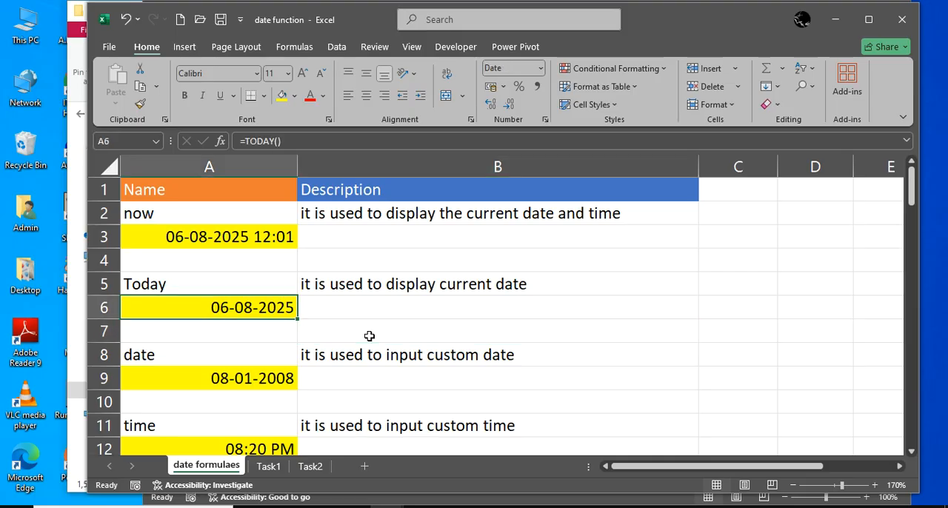
text(=to)
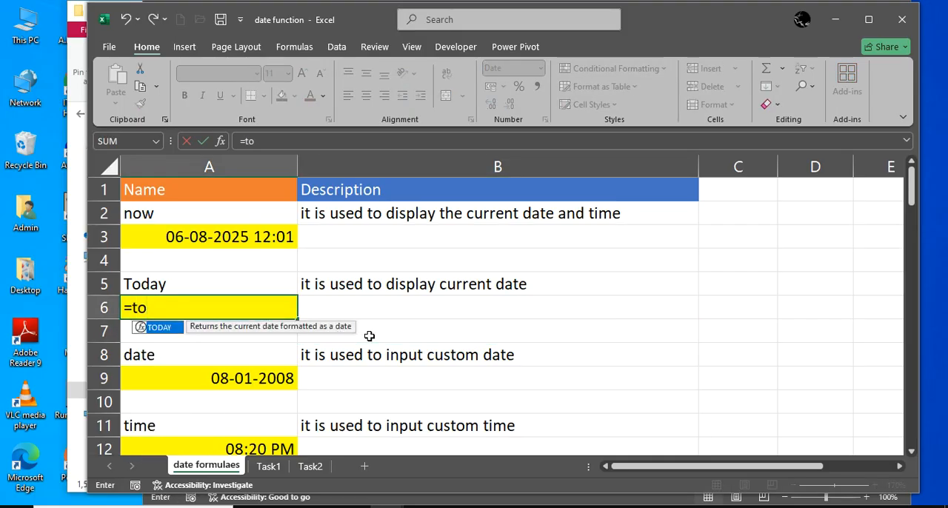
text(day())
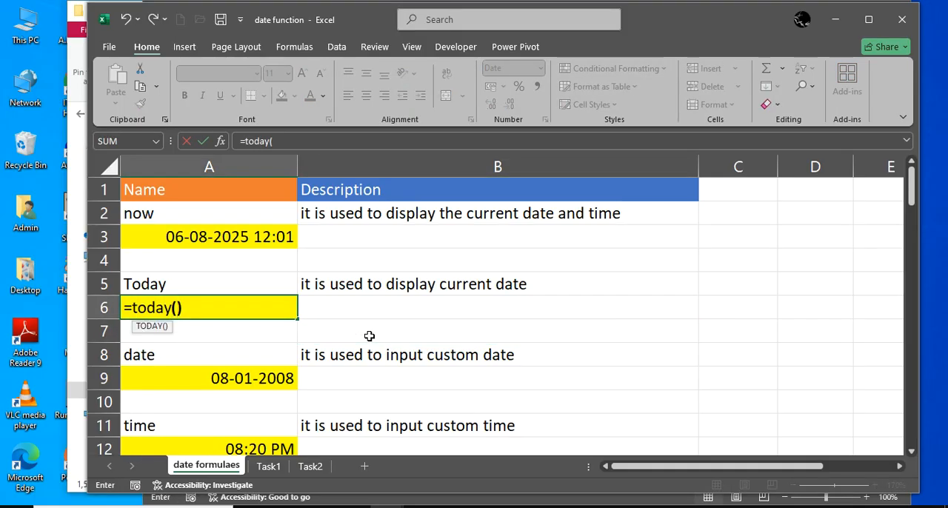
key(Return)
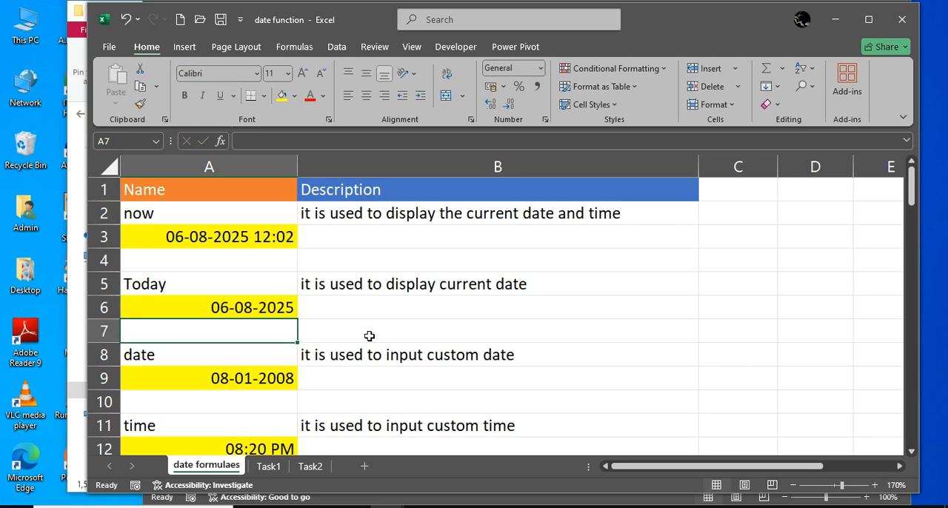
Review the date function's name and description in row 8
key(Down)
key(Down)
key(Down)
key(Down)
key(Down)
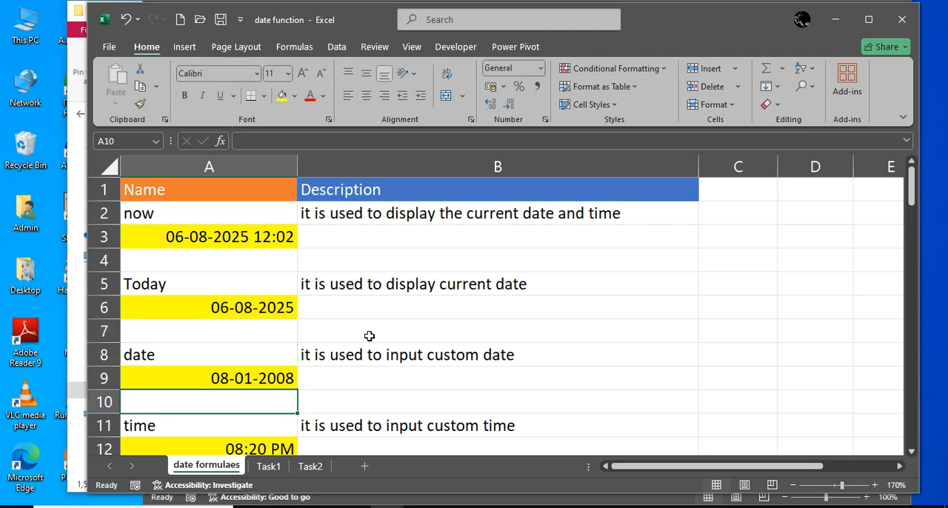
key(Down)
key(Up)
key(Up)
key(Up)
key(Up)
key(Up)
key(Up)
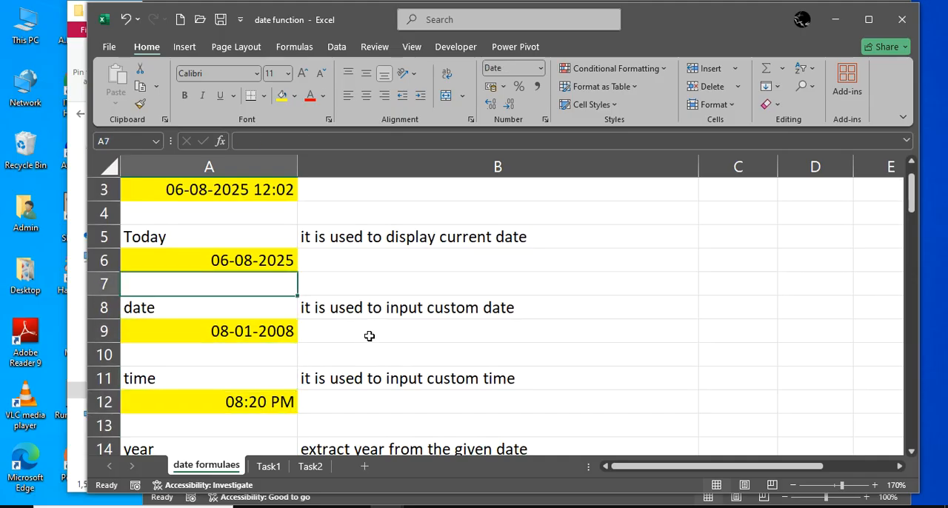
key(Down)
key(Right)
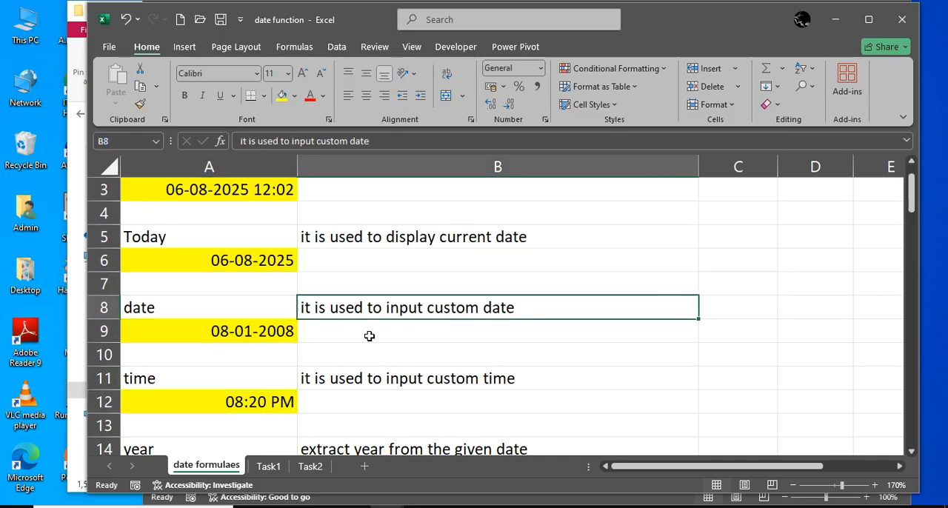
Enter the formula =date(2025,8,9) in cell A9, under the date name
key(Down)
key(Left)
text(=)
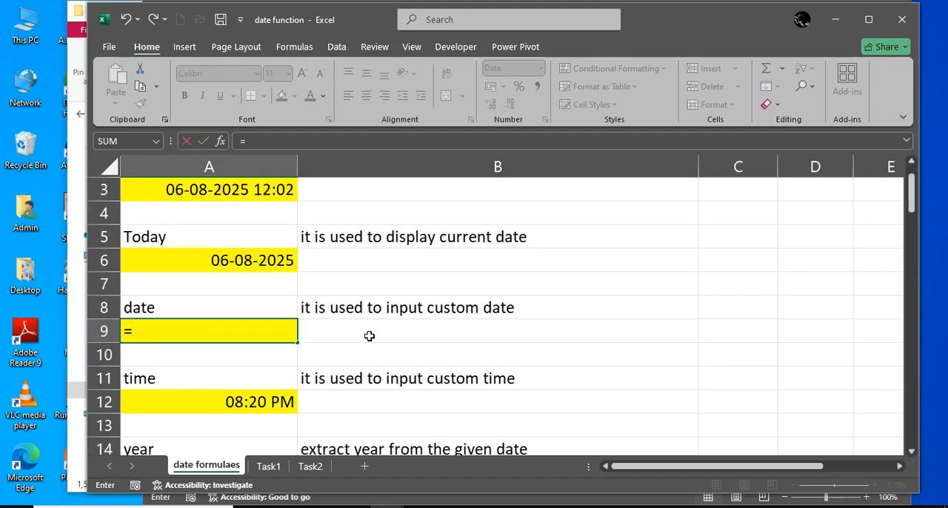
text(date()
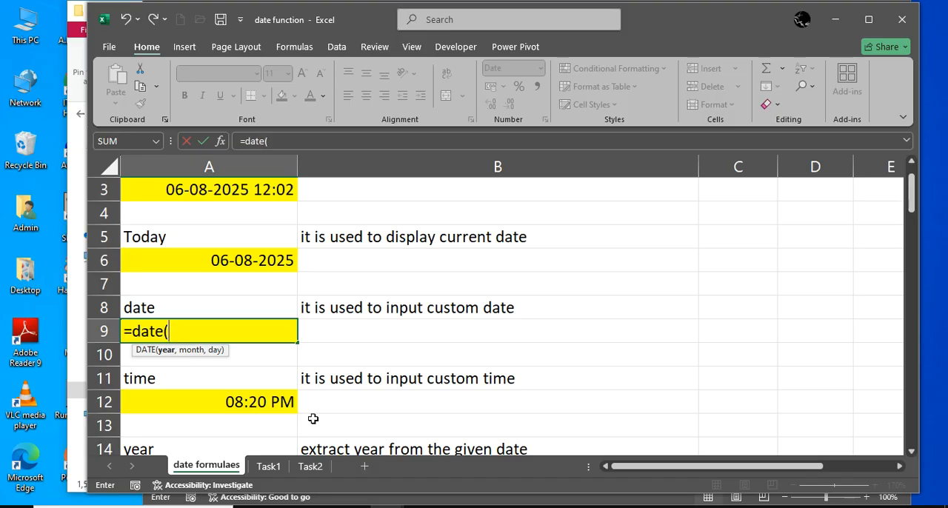
text(2025,)
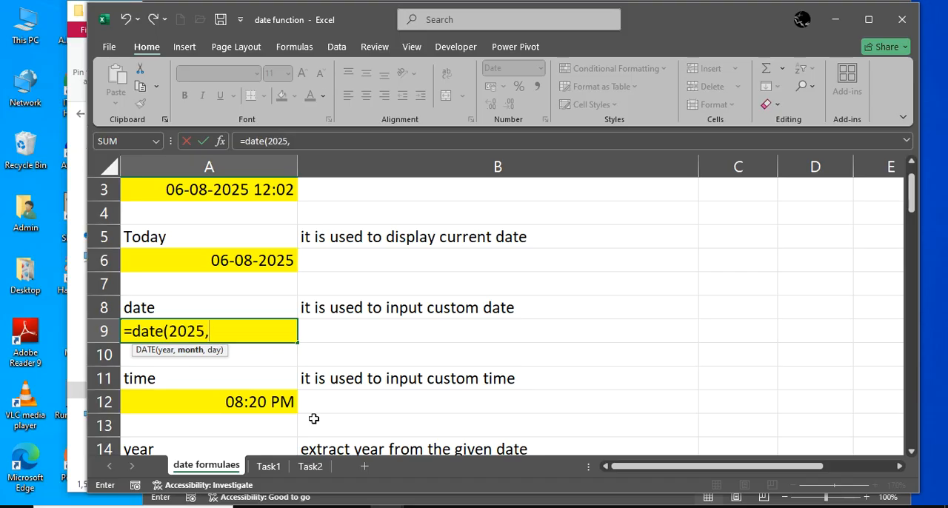
text(8,9))
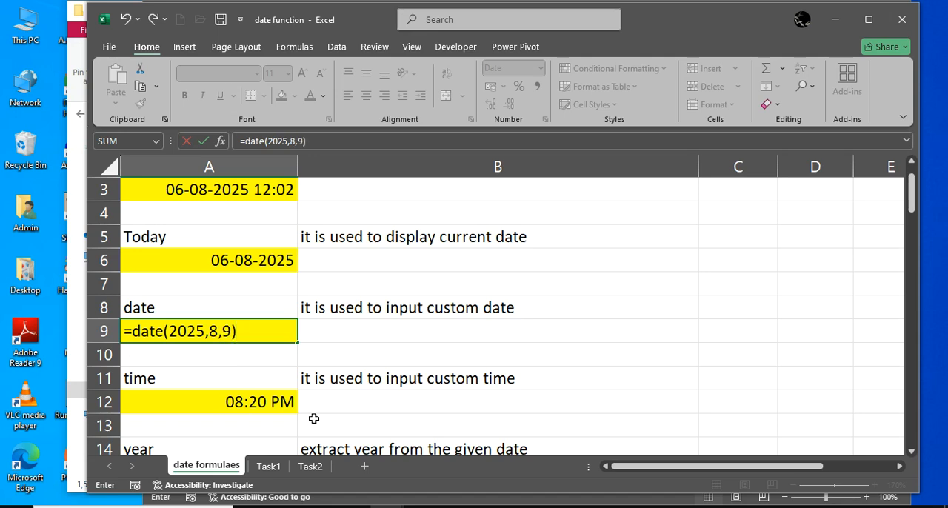
key(Return)
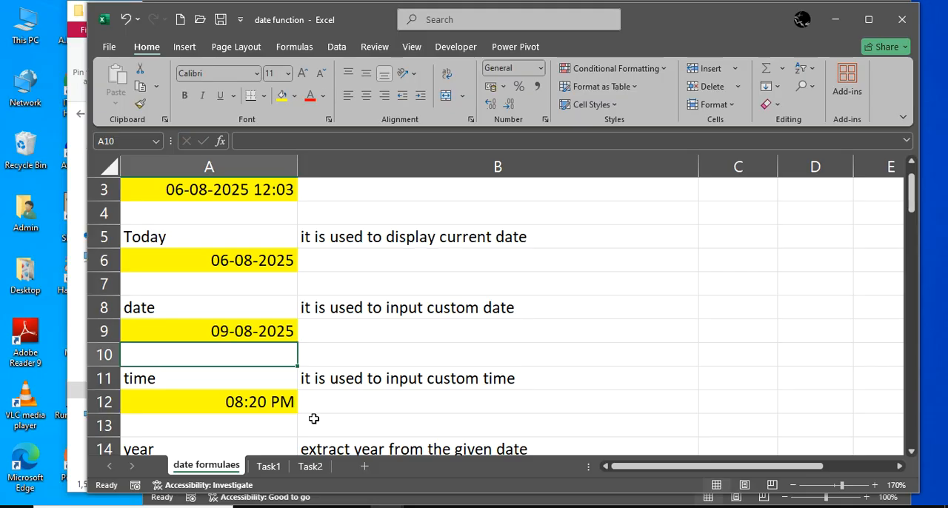
Try entering 7.45 directly in cell A12, under the time name, without using a formula
scroll(314, 419, down, 1)
click(286, 332)
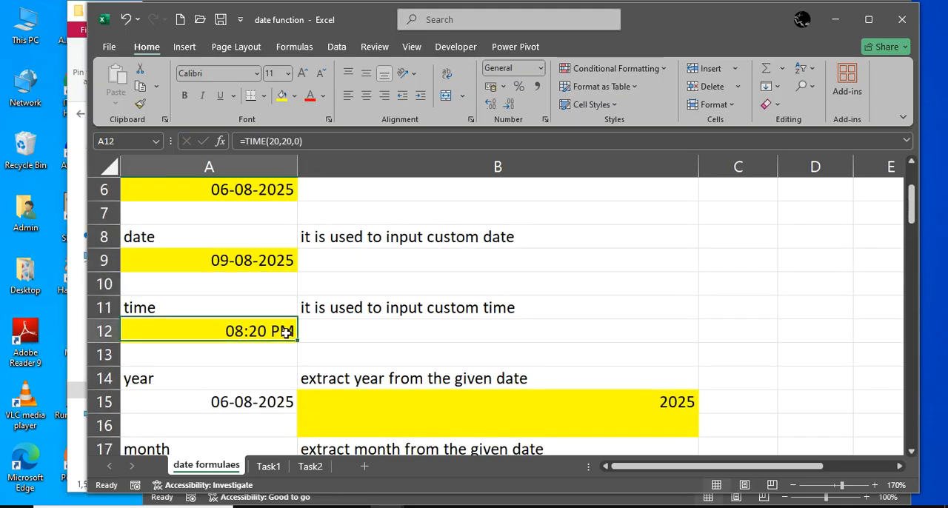
text(=)
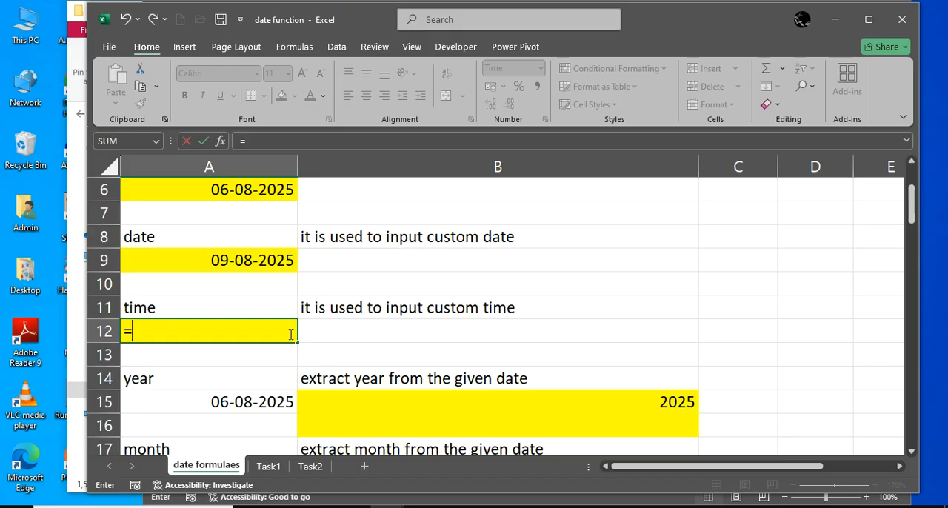
key(BackSpace)
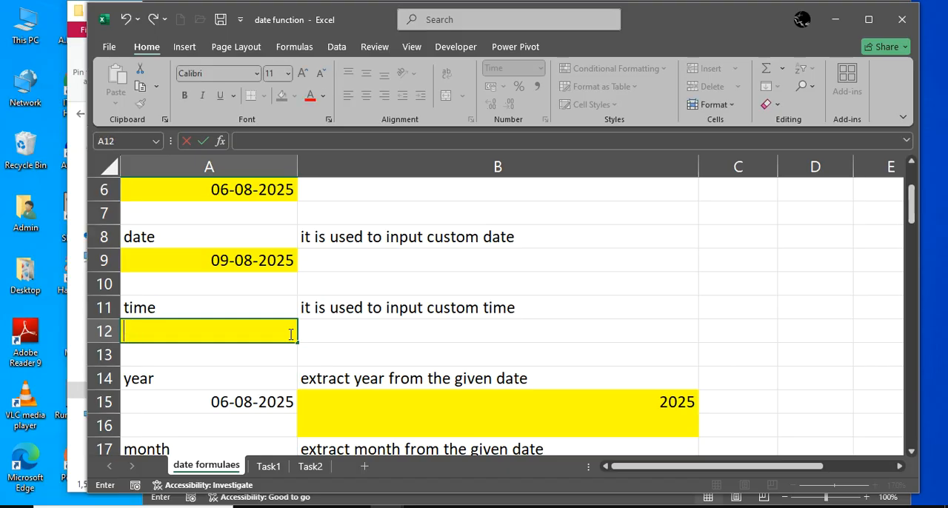
text(7.45)
key(Return)
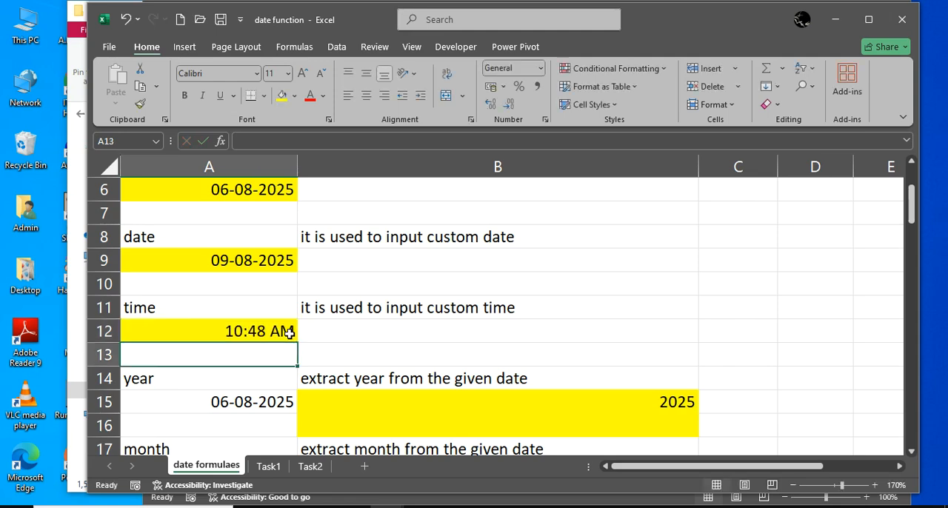
Replace the entry in cell A12, under the time name, with the formula =time(7,45,0)
key(Up)
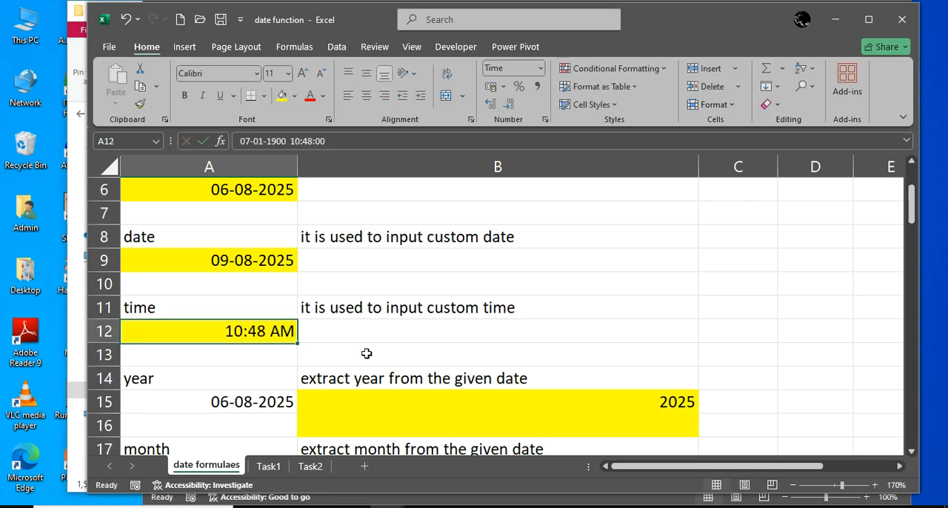
text(=)
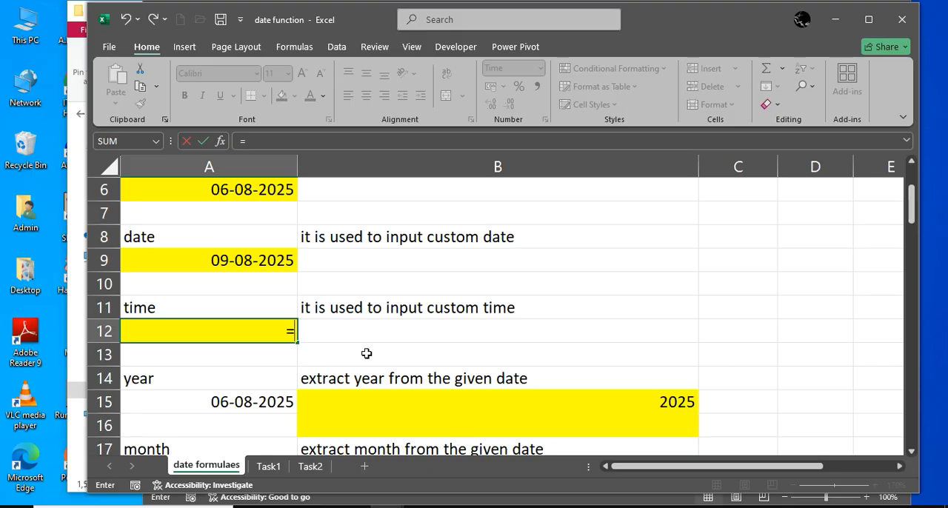
text(time()
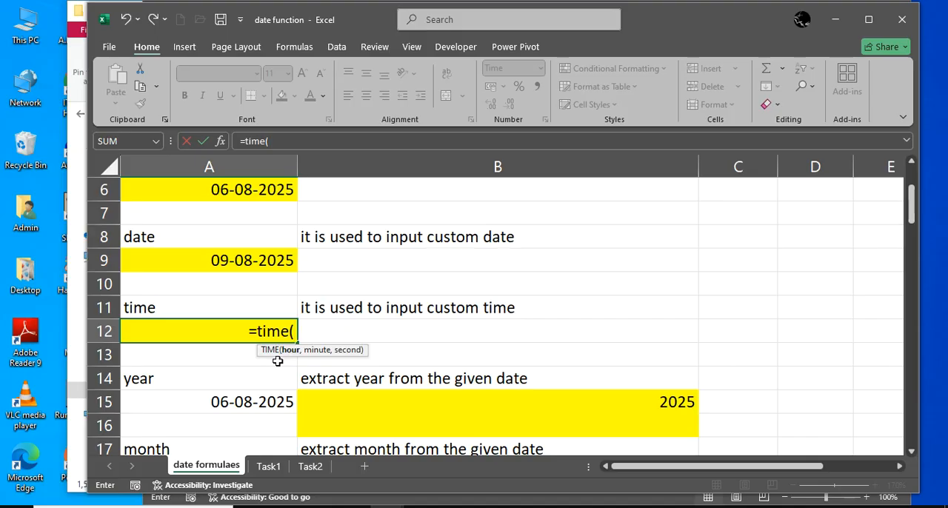
text(7)
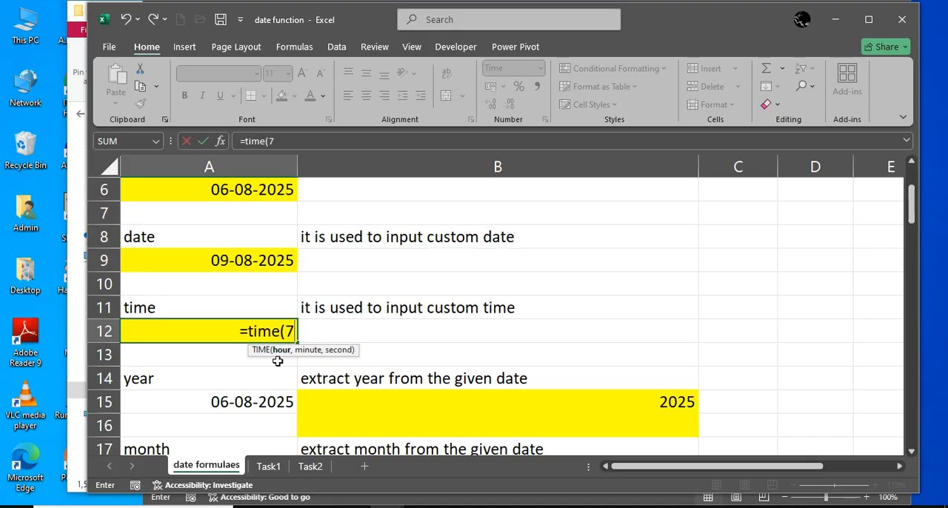
text(,45,)
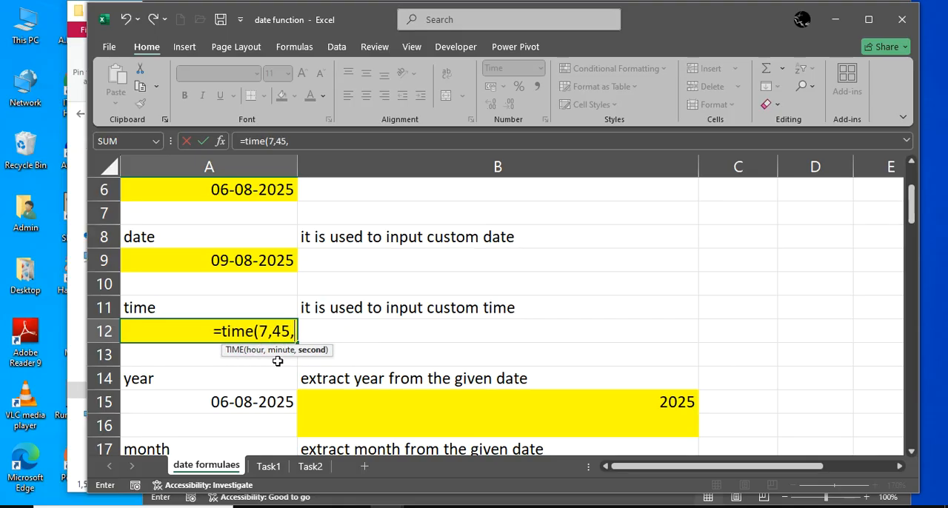
text(0))
key(Return)
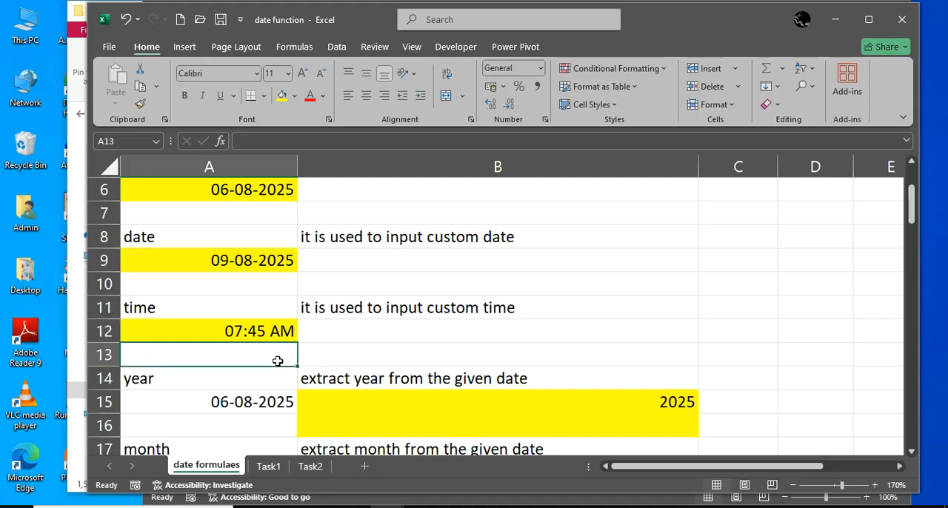
Enter the formula =year(A15) in cell B15 to extract the year from the date beside it
scroll(281, 361, down, 1)
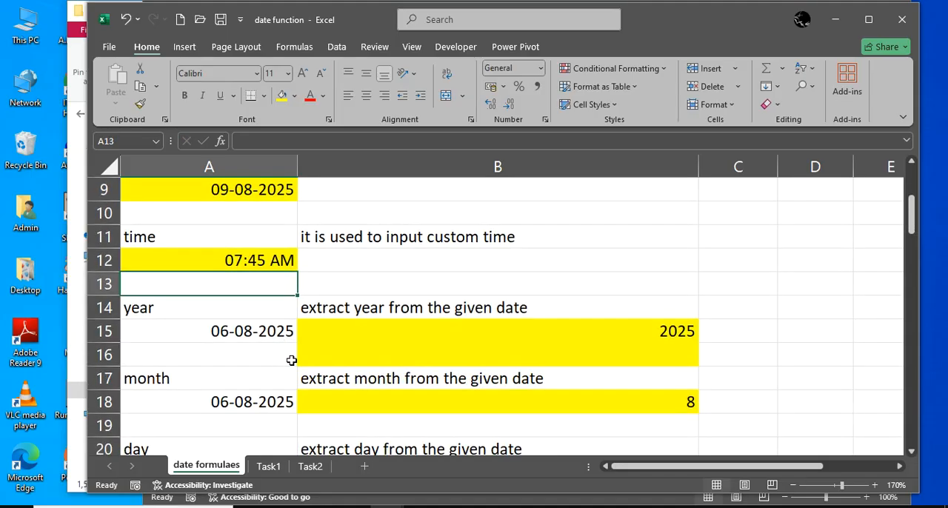
click(351, 331)
text(=)
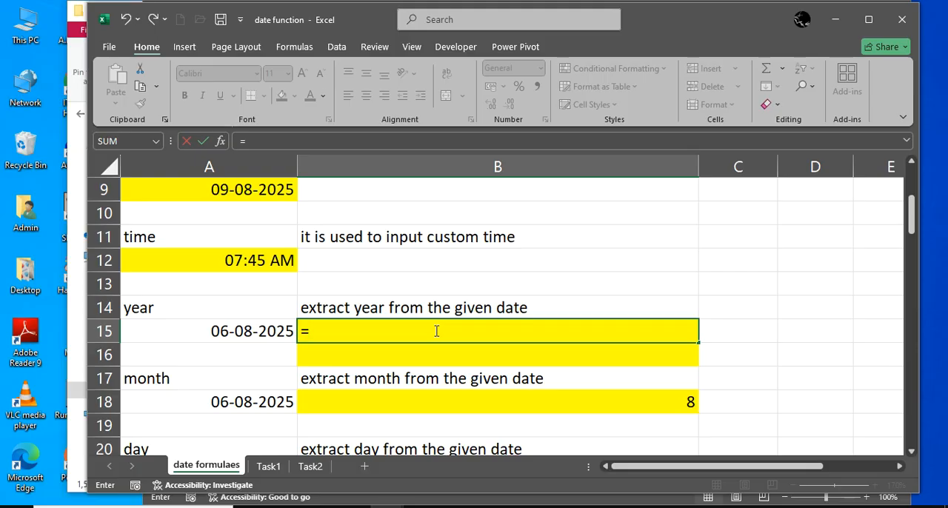
text(year()
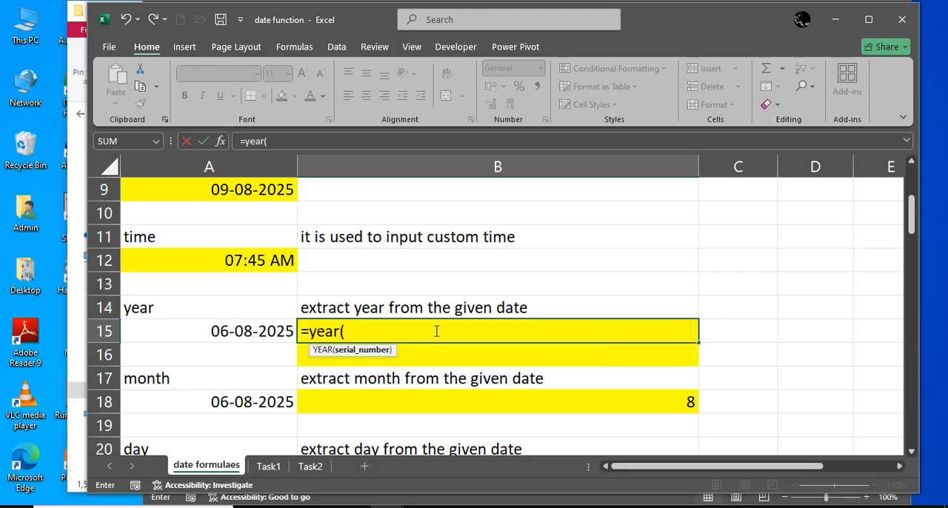
key(Left)
text())
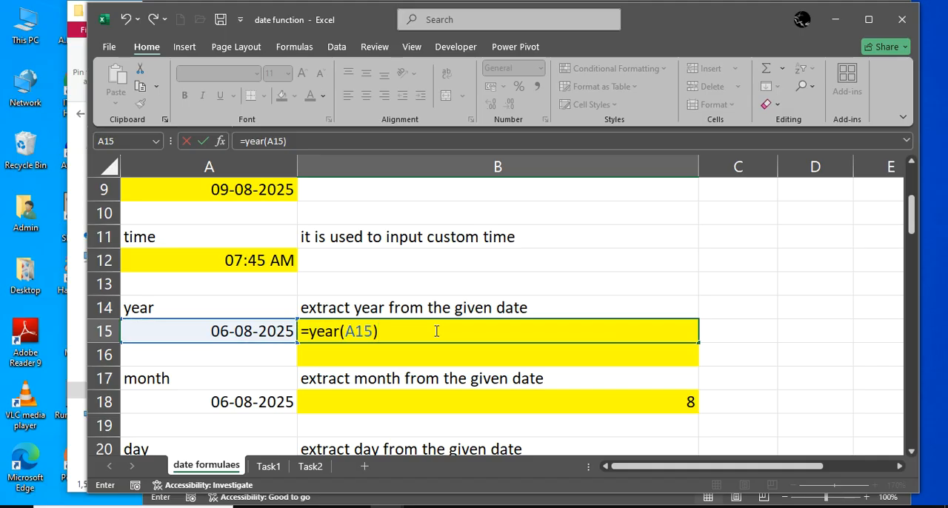
key(Return)
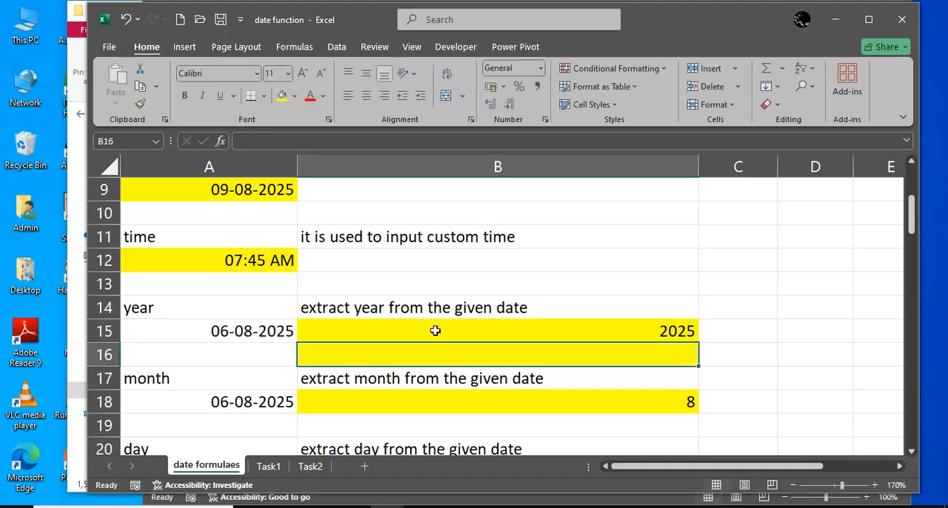
Enter the formula =month(A18) in cell B18 to extract the month from the date beside it
scroll(338, 435, down, 2)
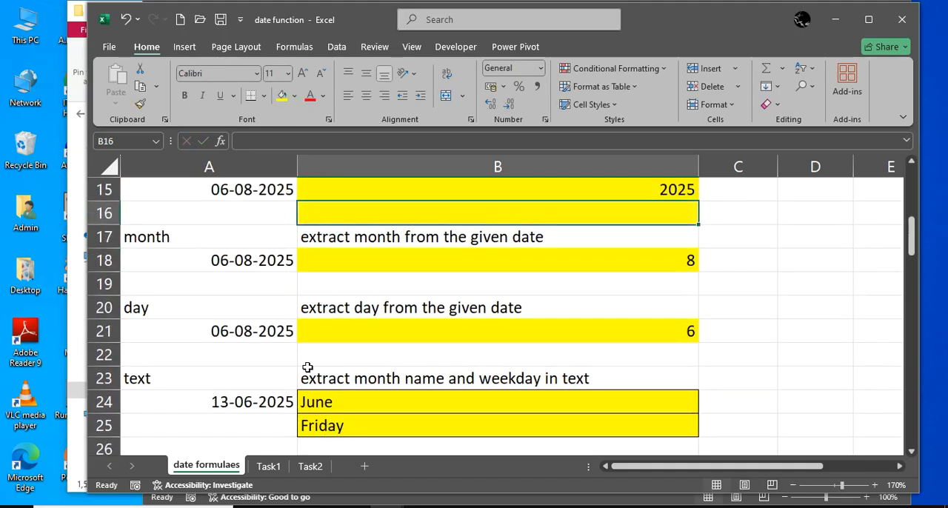
click(333, 260)
text(=mon)
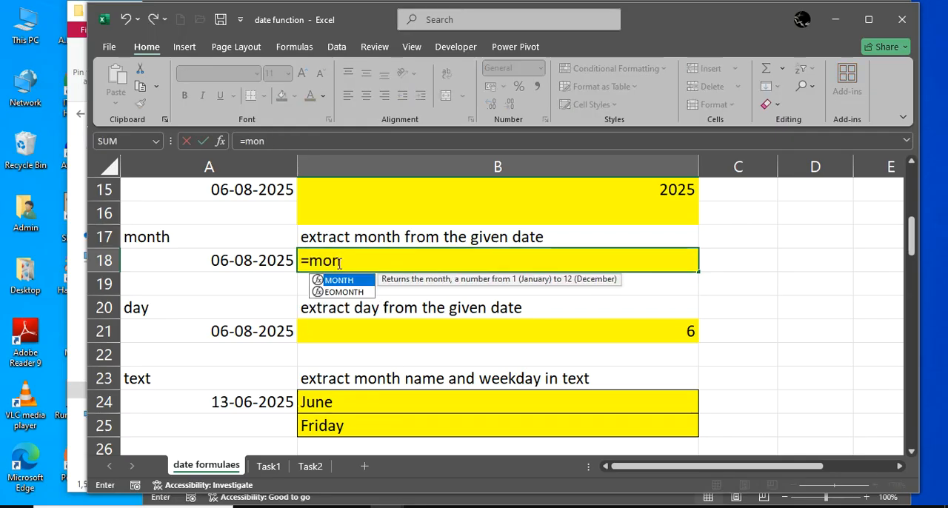
text(th()
key(Left)
text())
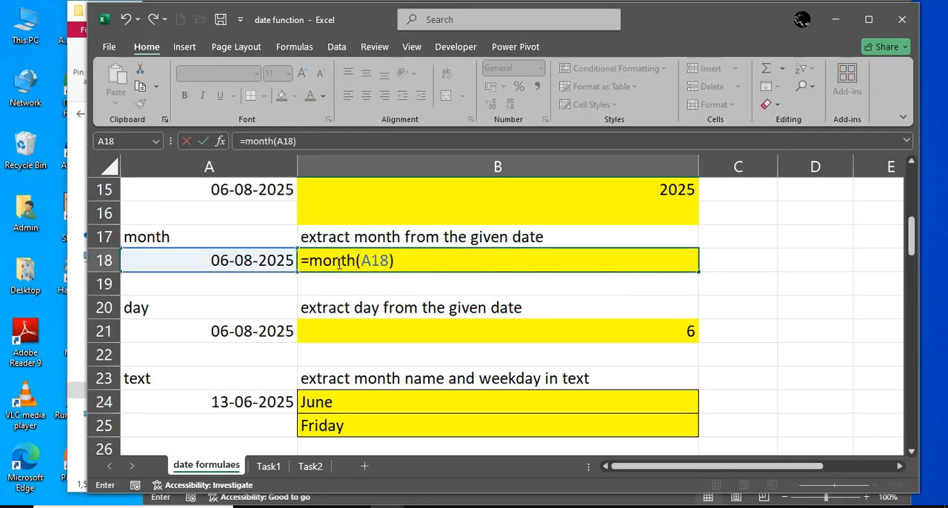
key(Return)
Replace the month formula in cell B18 with =day(A18)
scroll(303, 317, down, 1)
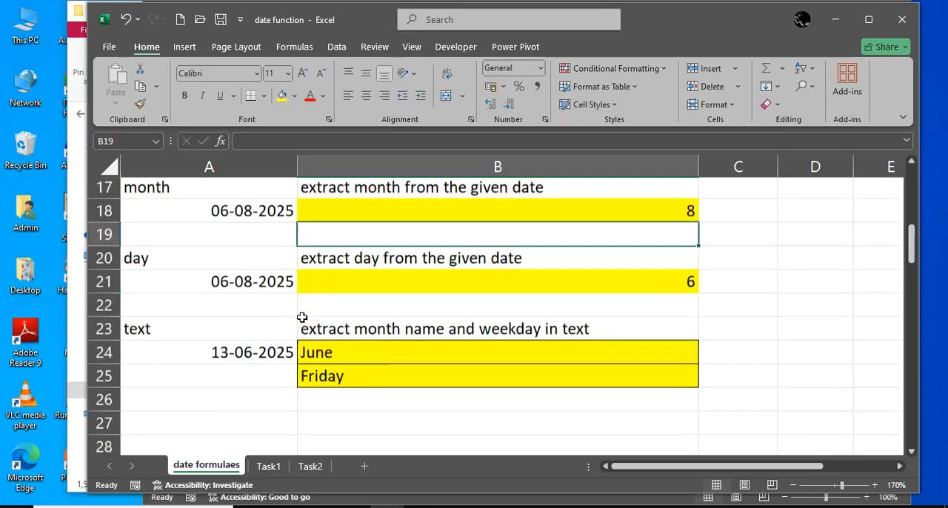
scroll(302, 317, down, 2)
scroll(366, 260, up, 3)
click(433, 255)
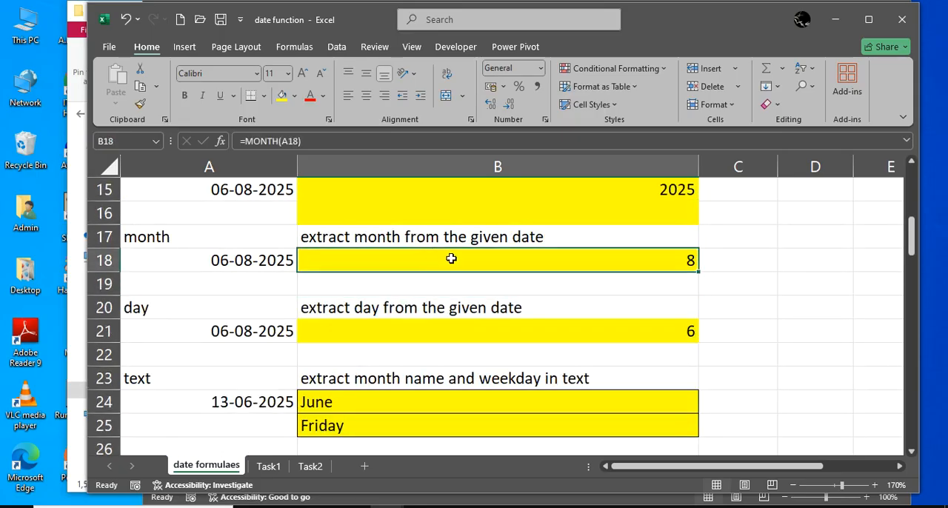
text(=day()
key(Left)
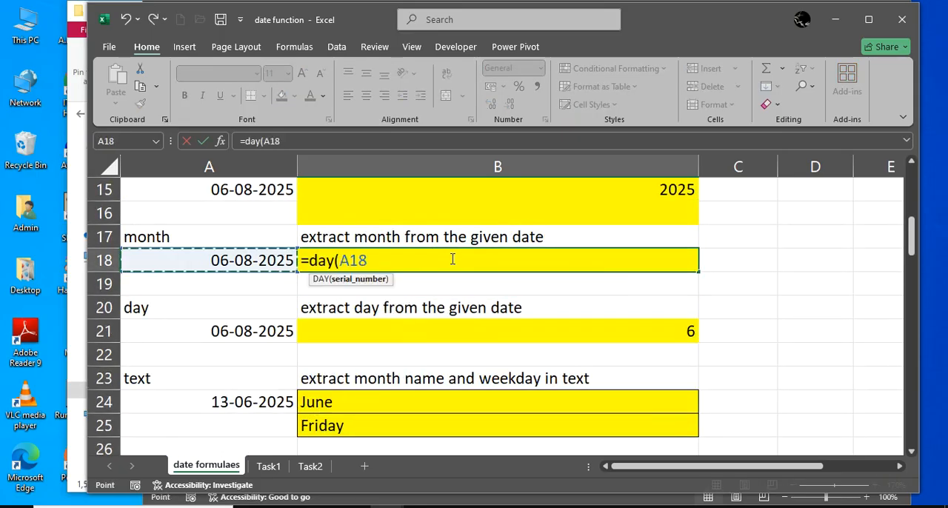
text())
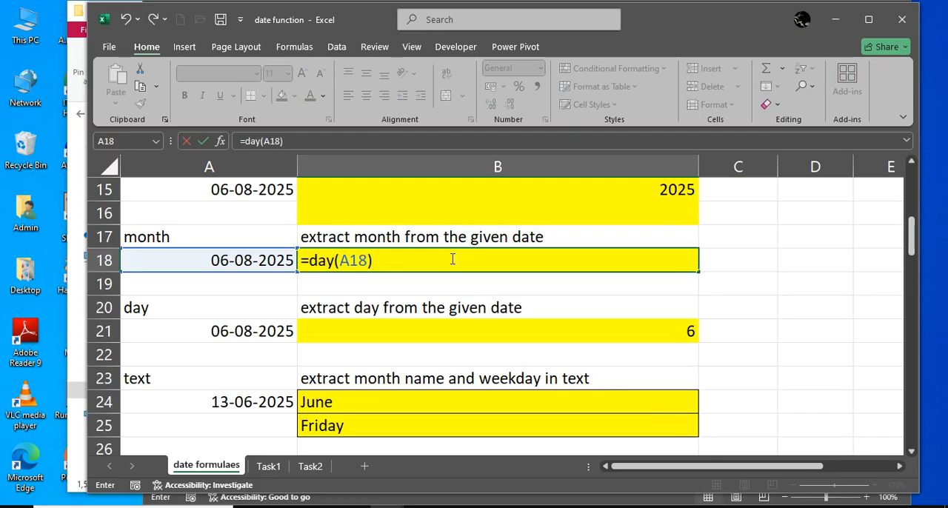
key(Return)
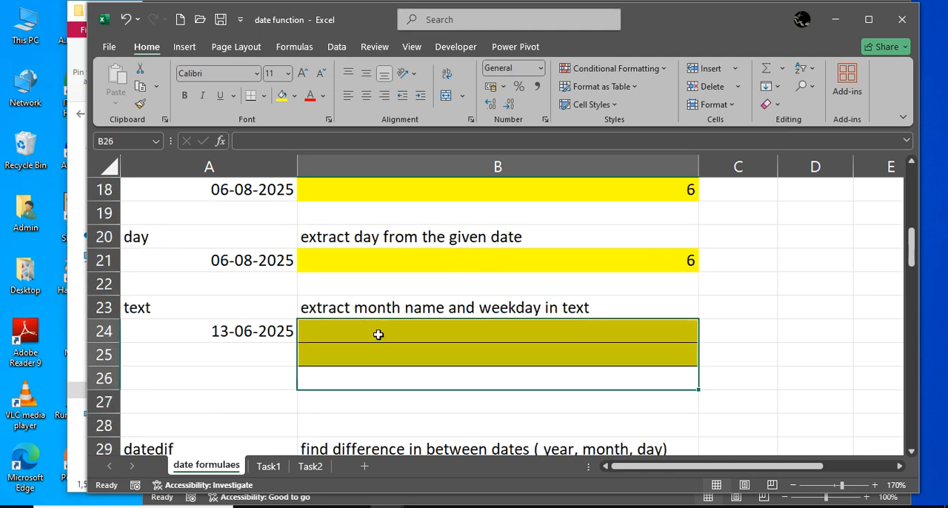
Enter the formula =text(A24,"MMMM") in cell B24 to extract the full month name from the date in A24
click(398, 398)
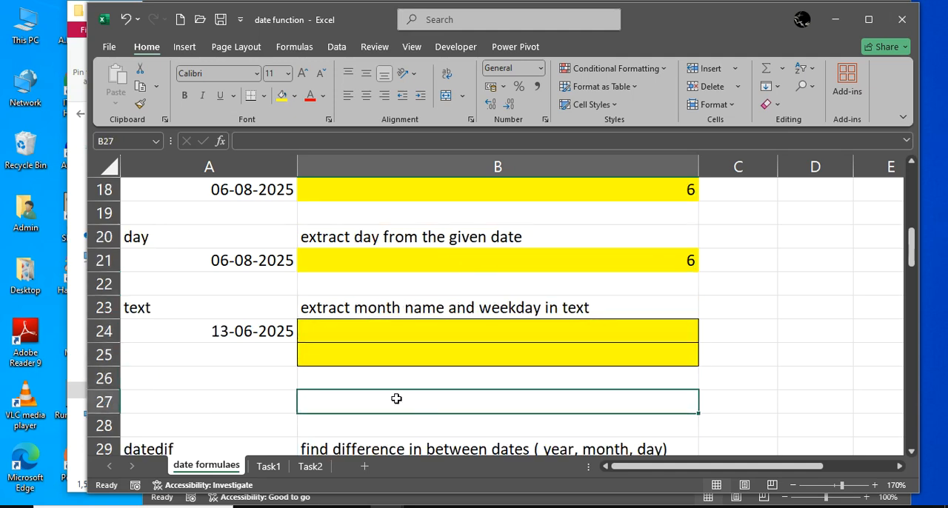
click(248, 312)
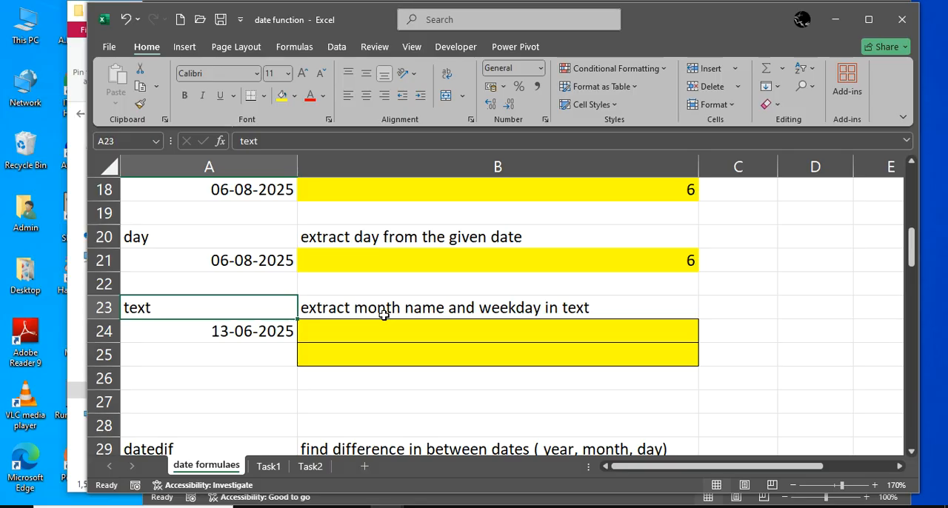
click(375, 339)
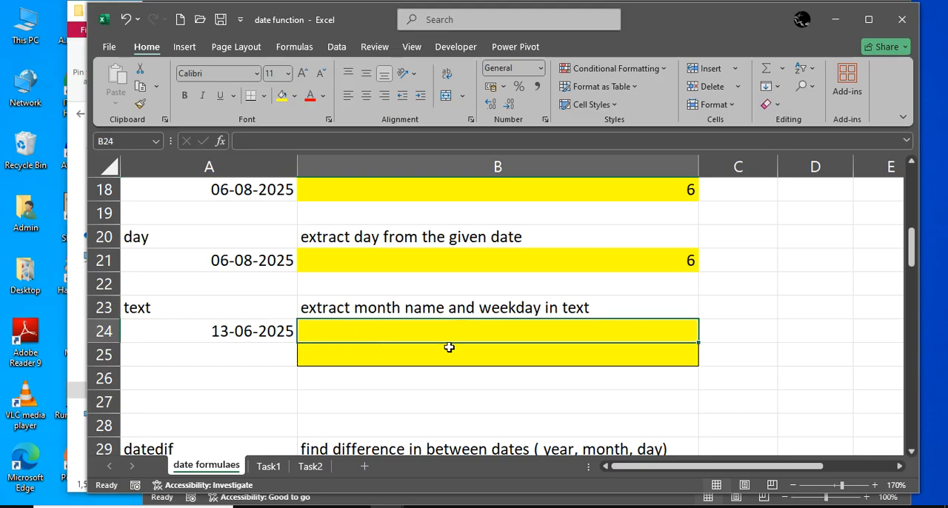
text(=text)
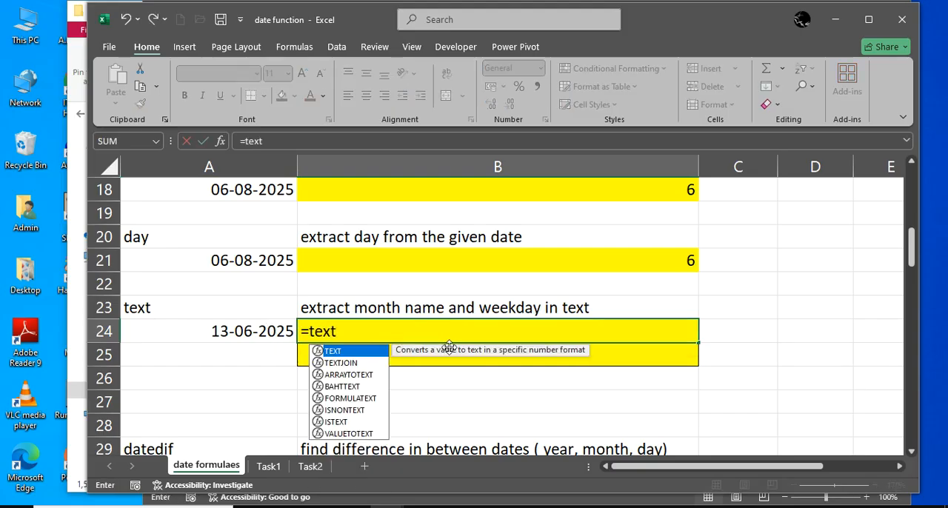
text(()
key(Left)
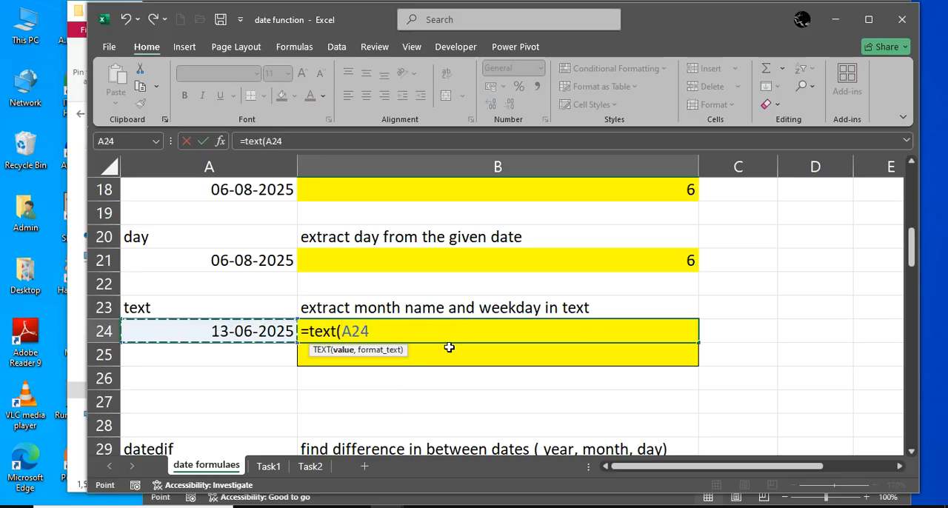
text(,)
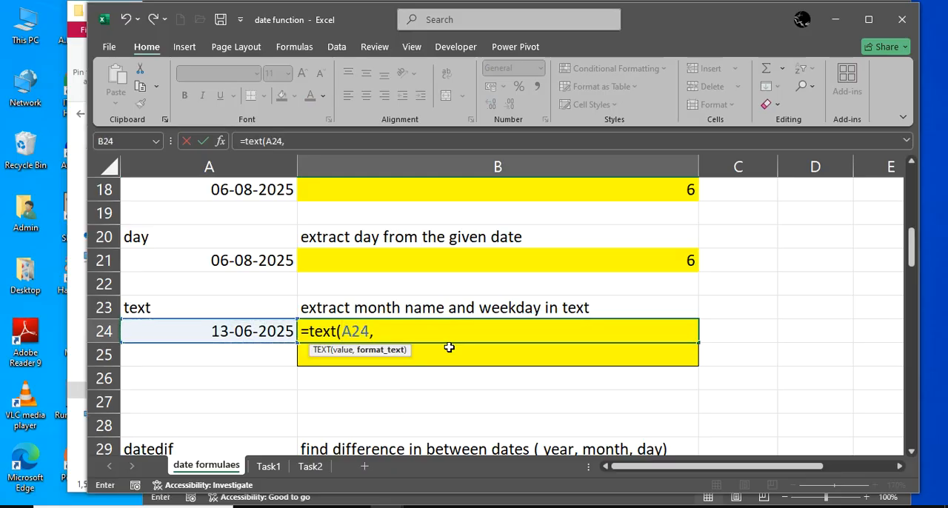
text("MMMM)
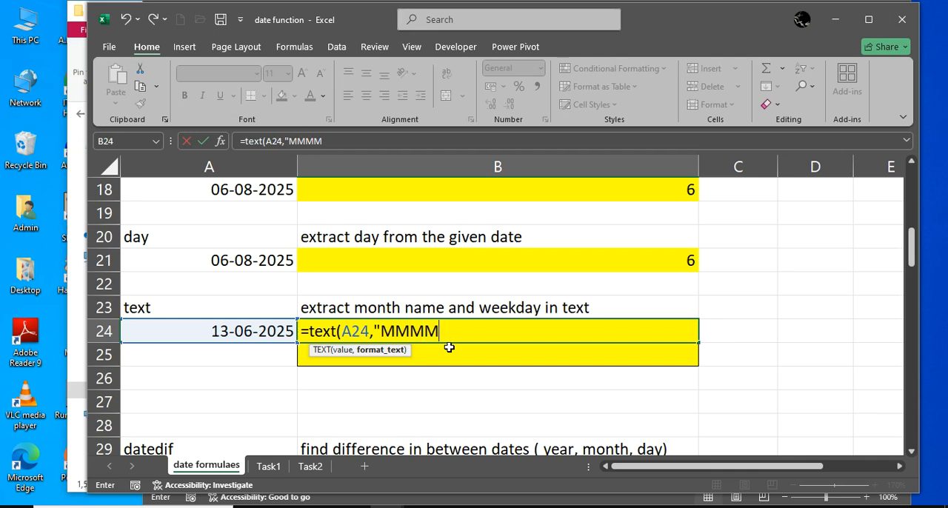
key(BackSpace)
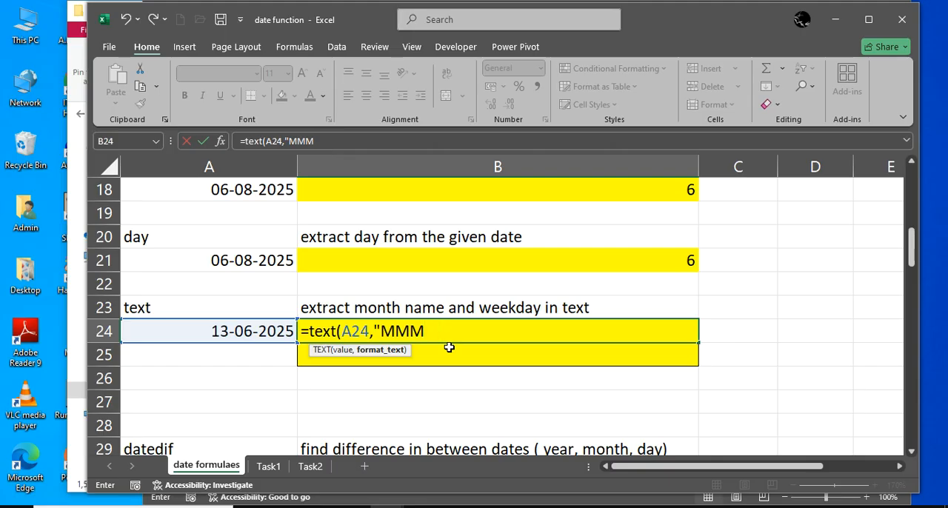
key(BackSpace)
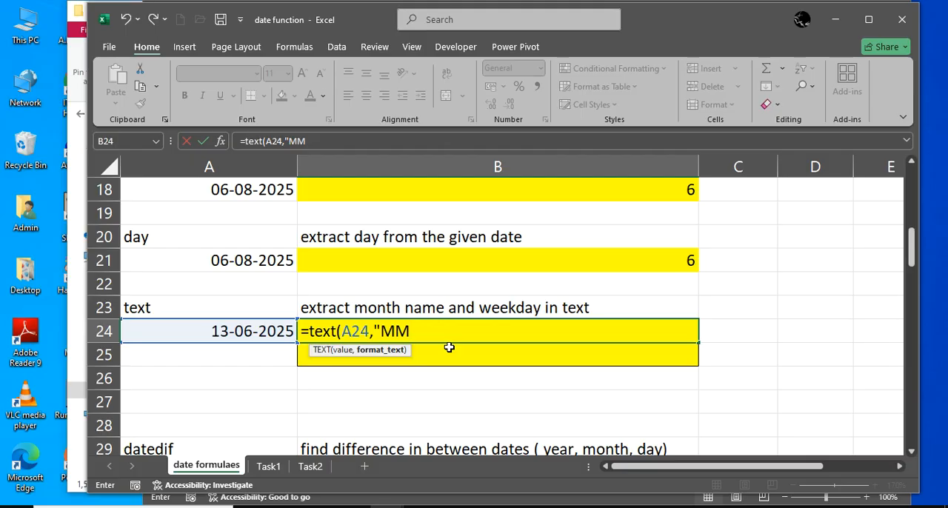
key(BackSpace)
text(MMM"))
key(Return)
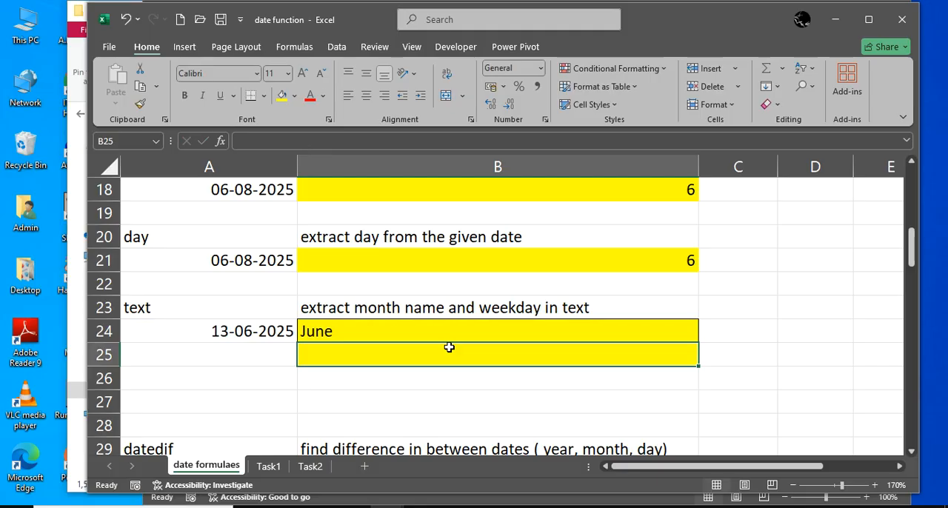
Enter the formula =text(A24,"DDDD") in cell B25 to extract the full weekday name from the date in A24
text(=)
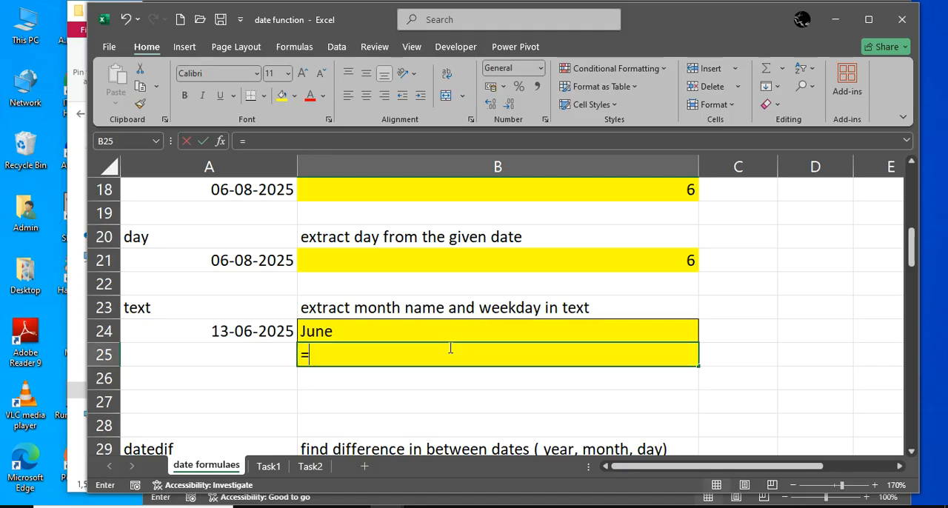
text(text()
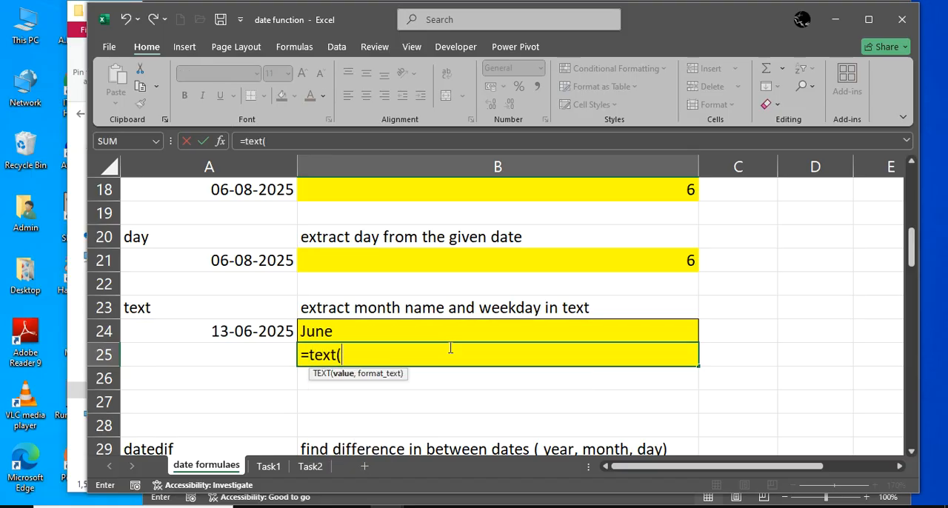
key(Left)
key(Up)
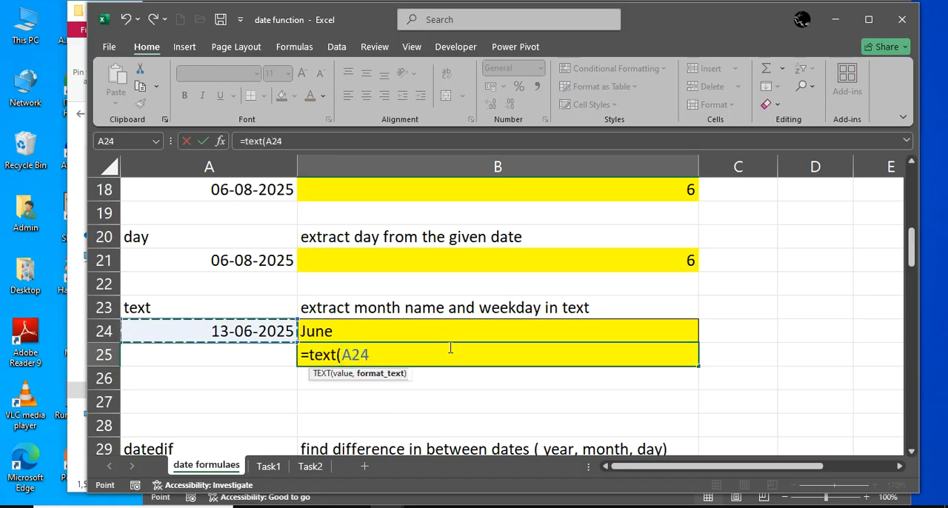
text(,")
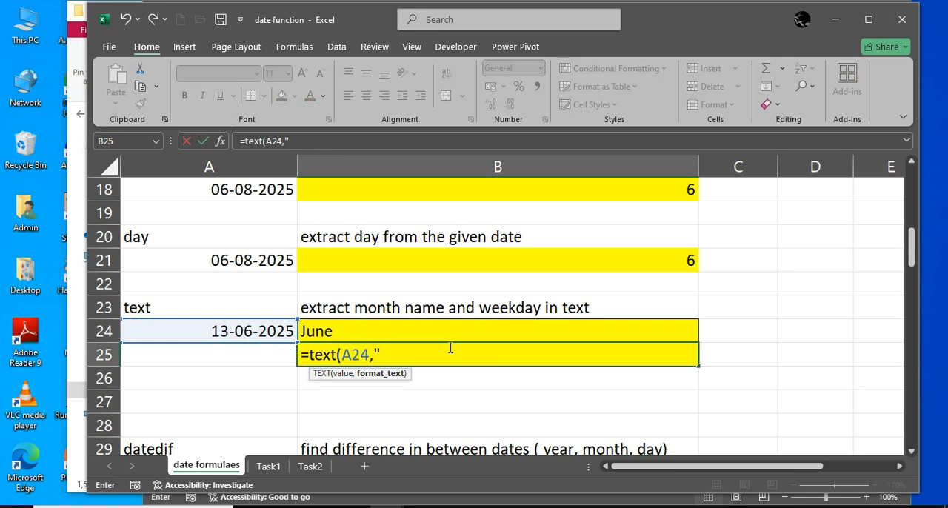
text(DDDD)
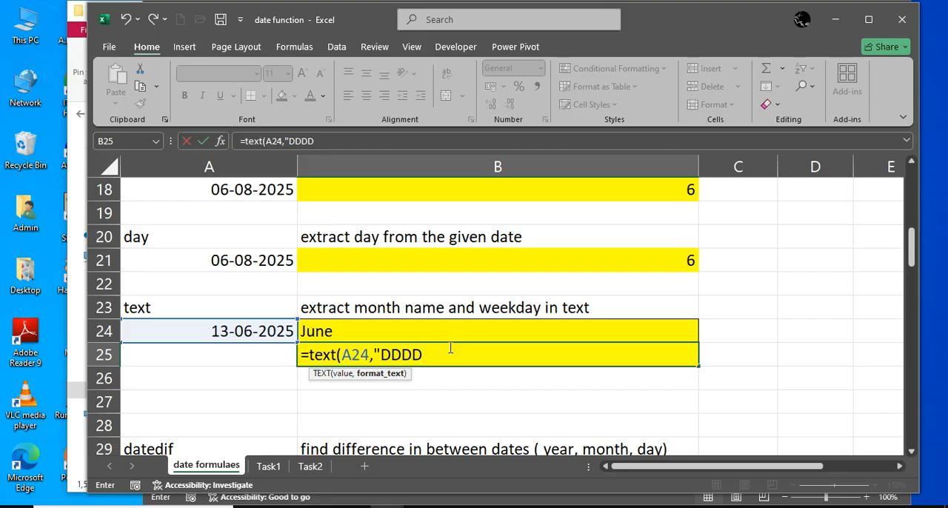
key(BackSpace)
key(BackSpace)
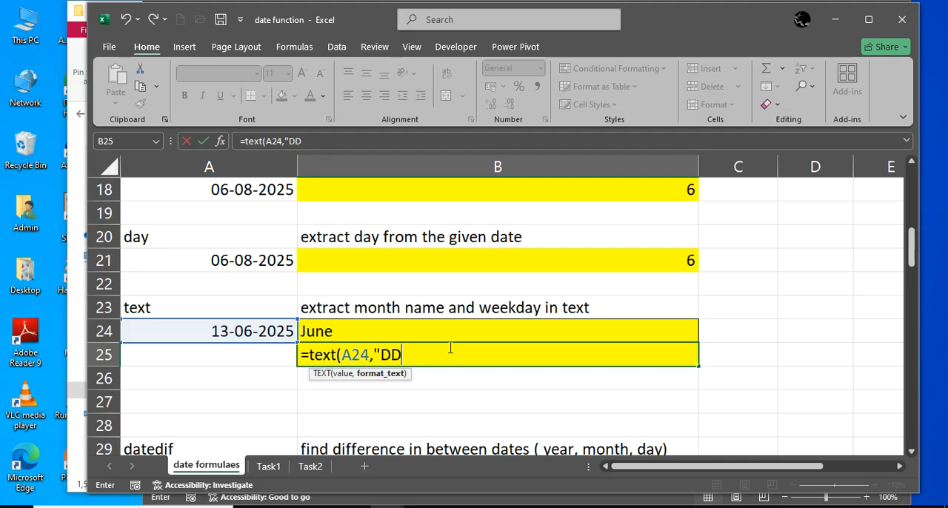
key(BackSpace)
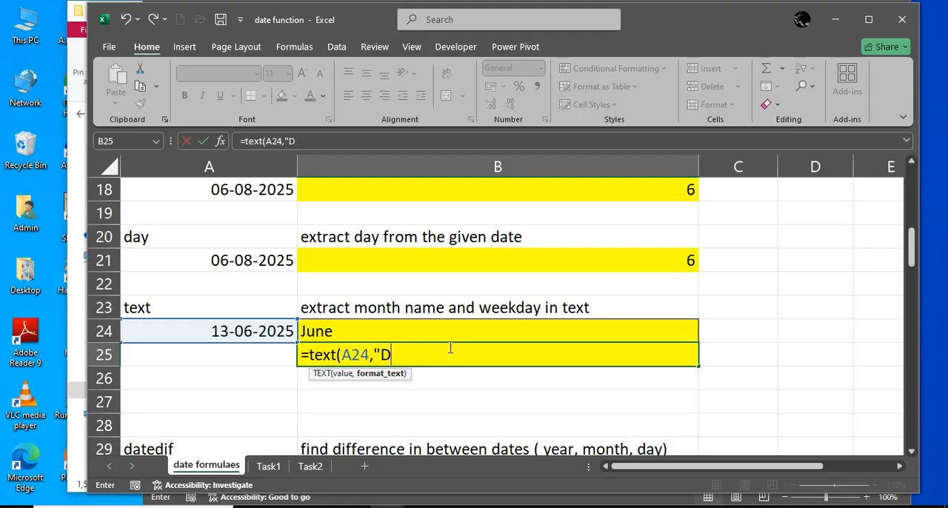
text(DDD"))
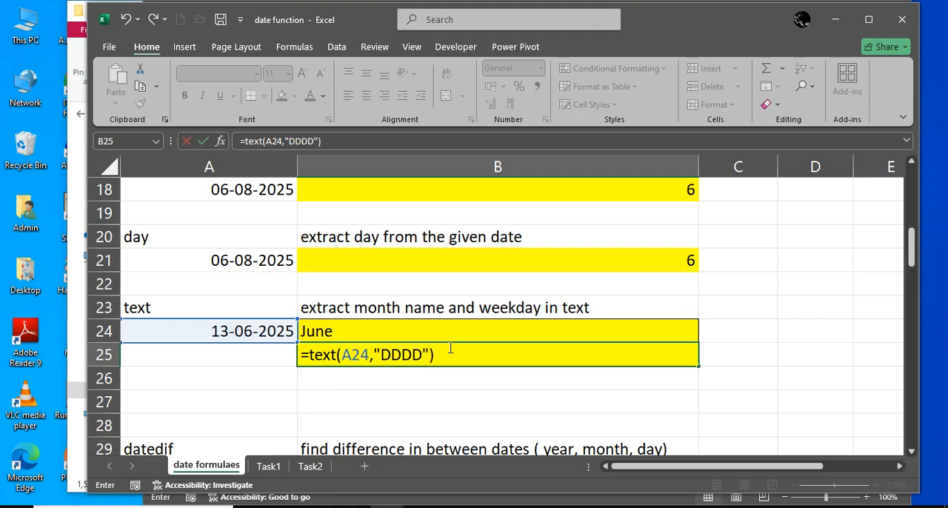
key(Return)
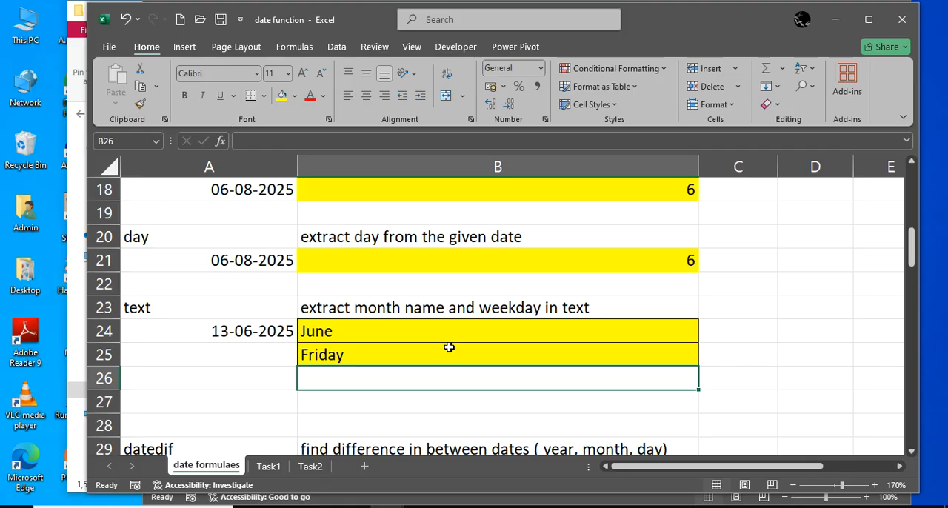
Replace the content of cell B31 with =datedif(A31,A33,"Y") to calculate the full years between the joining and resignation dates
scroll(449, 348, down, 2)
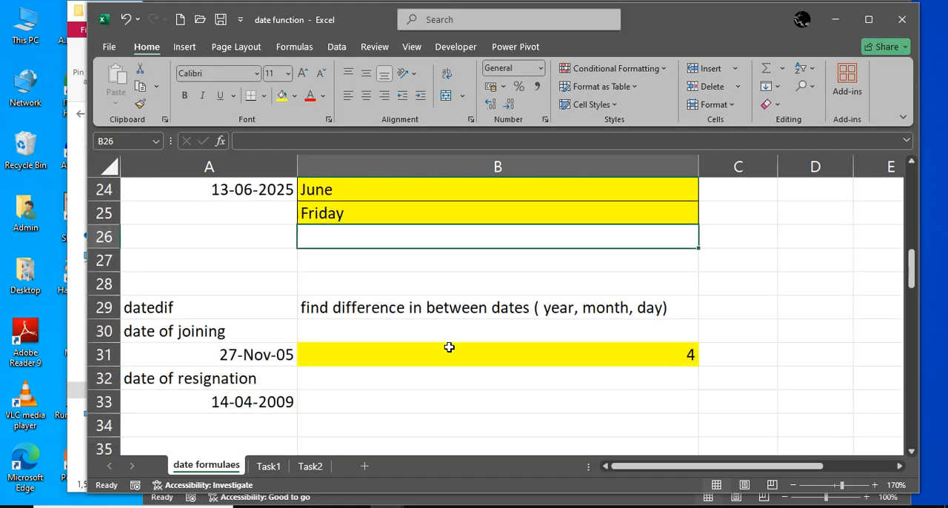
click(440, 357)
text(=)
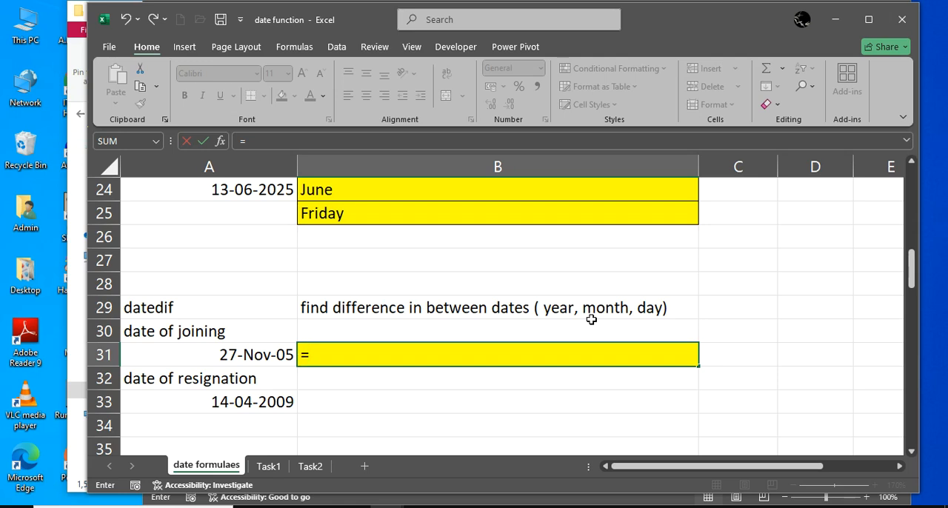
text(datedif)
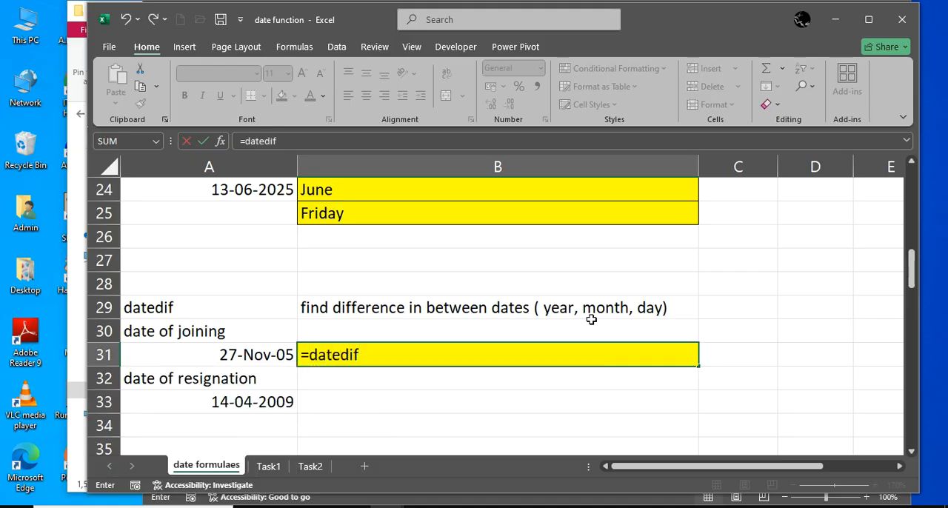
text(()
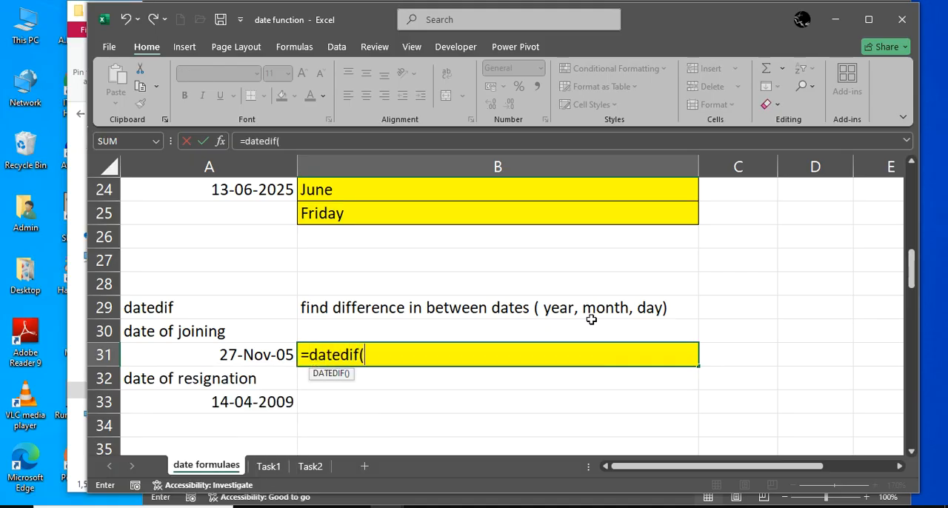
click(273, 357)
text(,)
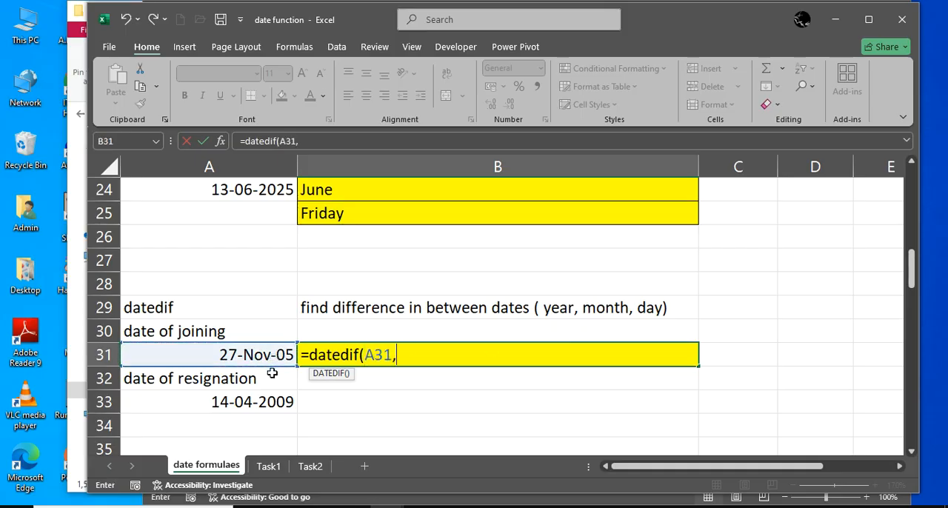
click(271, 398)
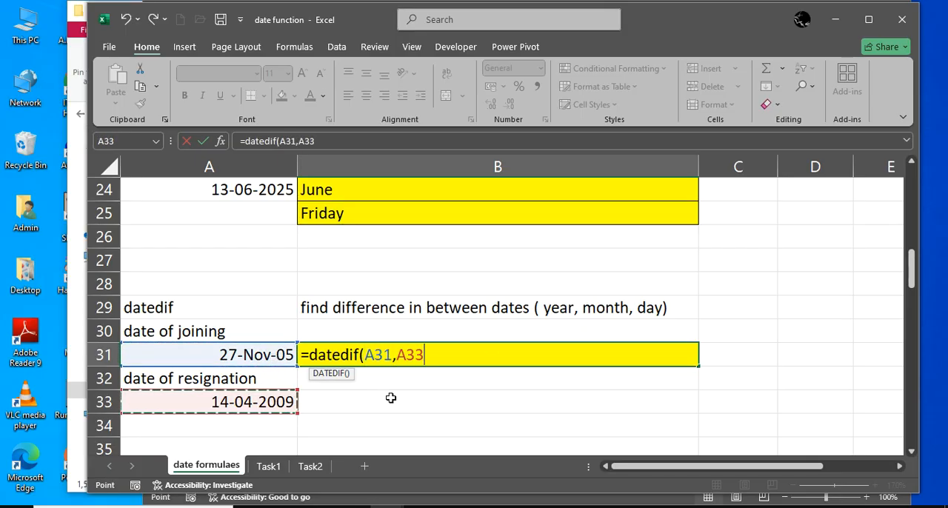
text(,)
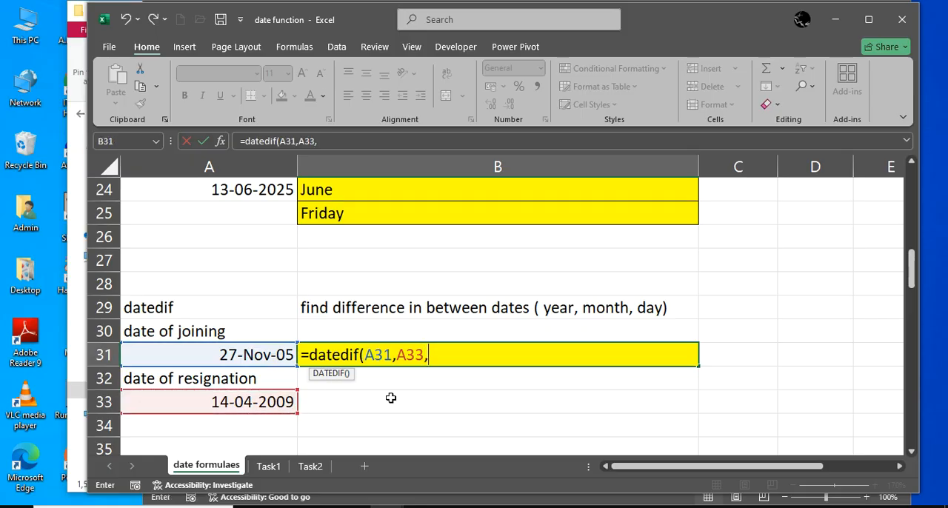
text("Y")
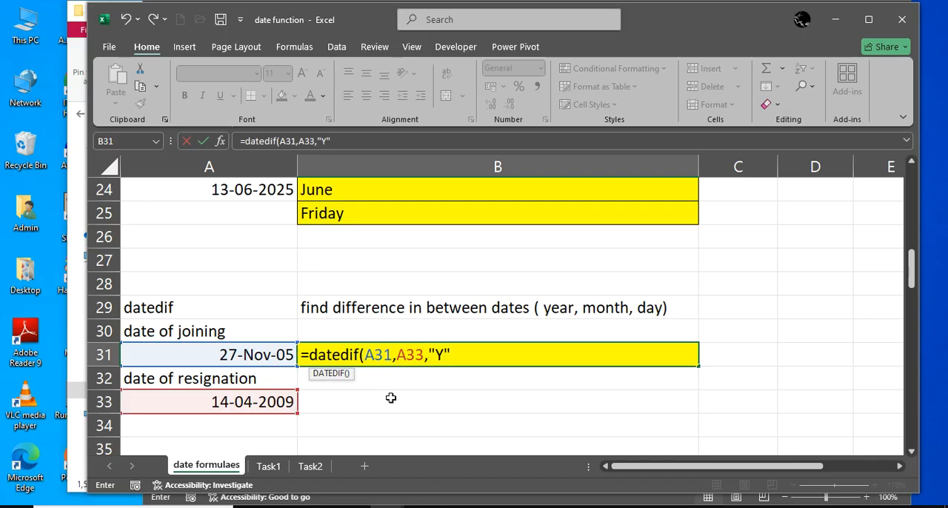
text())
key(Return)
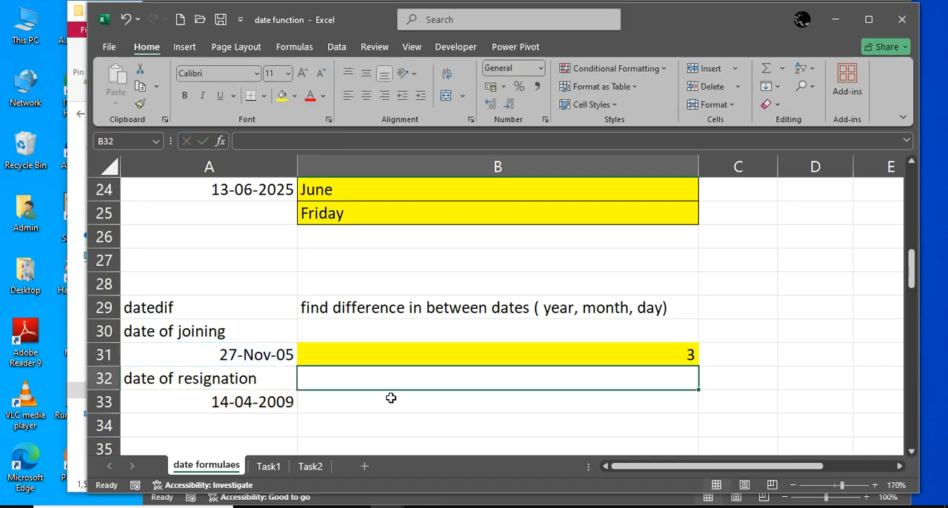
Change the DATEDIF unit in cell B31 to "M" to calculate the difference in months
double_click(511, 353)
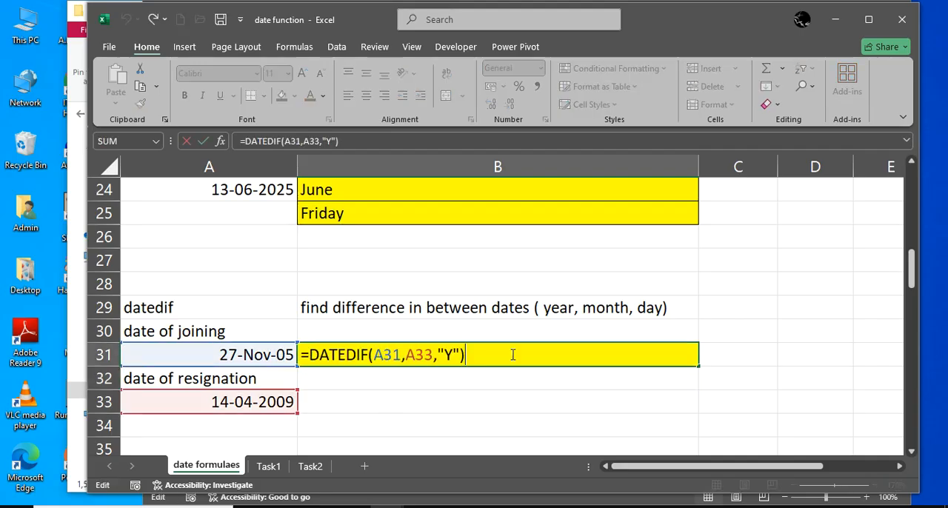
click(457, 354)
key(BackSpace)
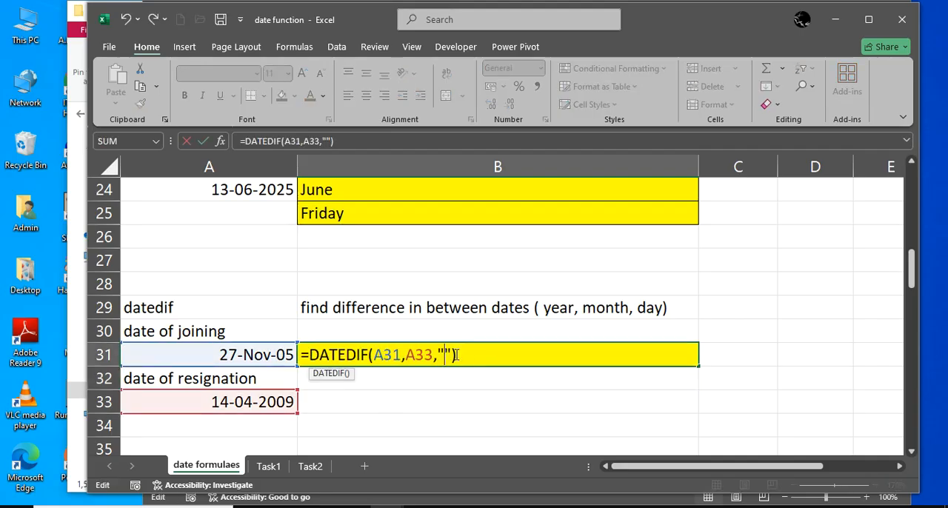
text(M)
key(Return)
Change the DATEDIF unit in cell B31 to "D" to calculate the difference in days, and reselect the cell
click(455, 354)
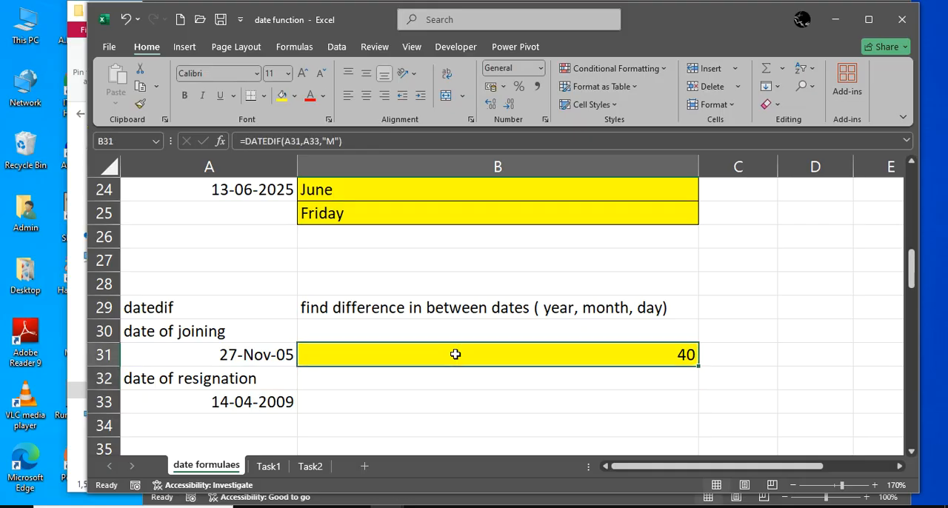
double_click(456, 354)
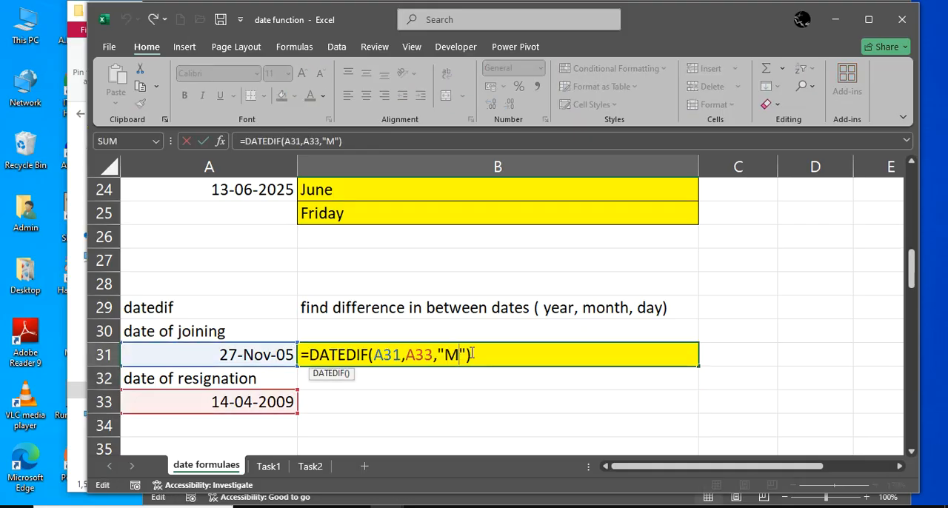
key(BackSpace)
text(D)
key(Return)
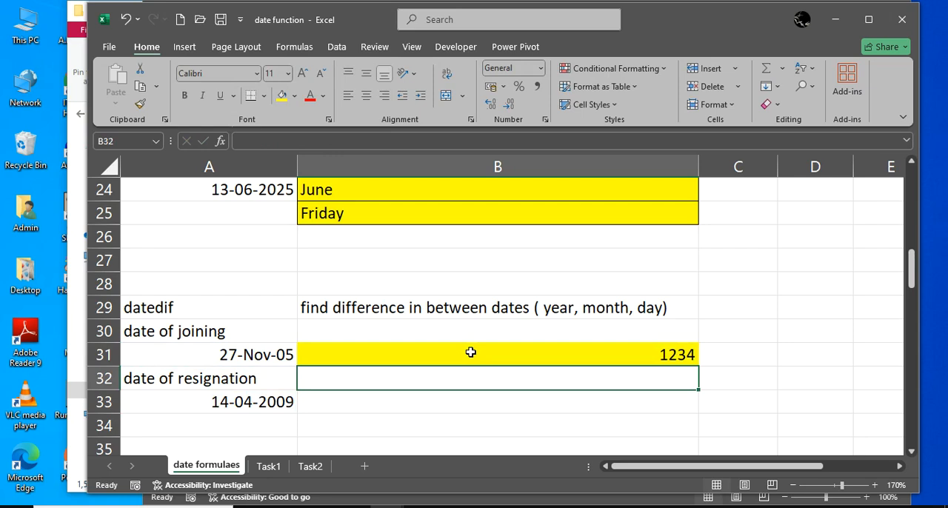
key(Left)
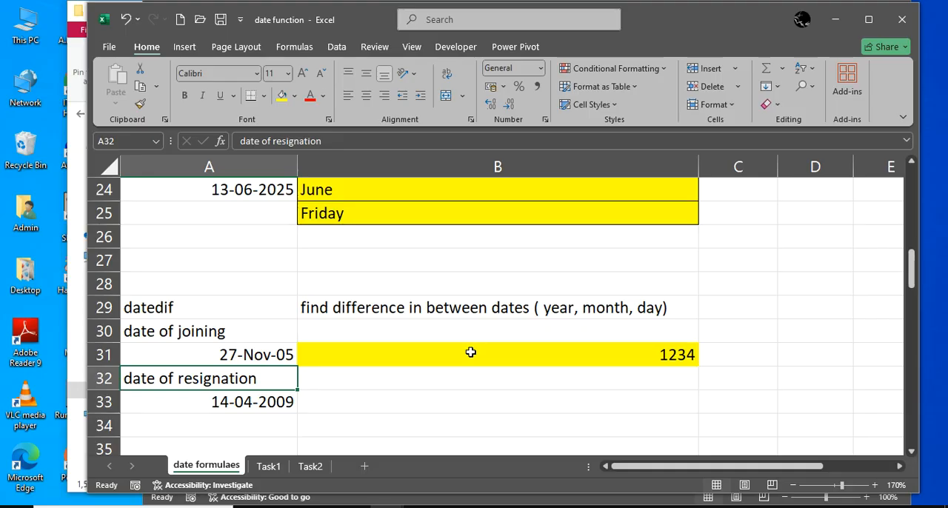
key(Right)
key(Up)
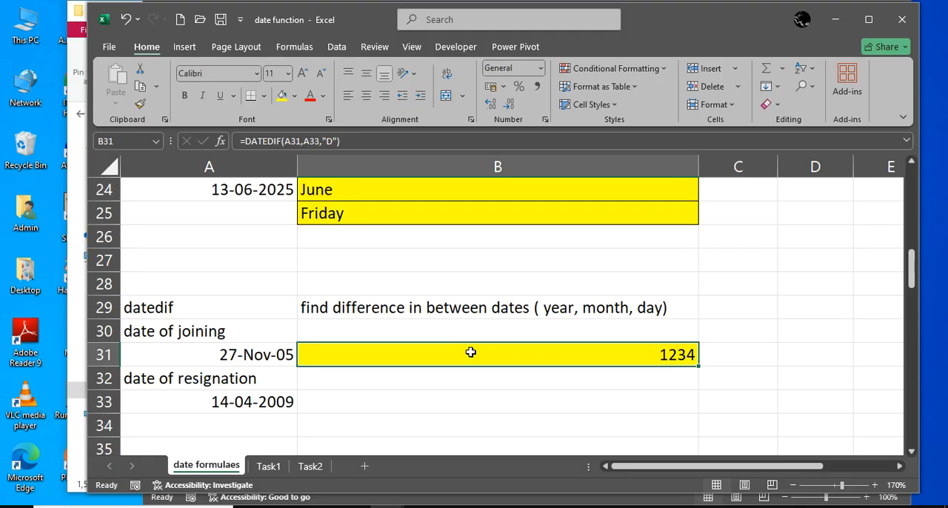
Try combining the day, text month and year in cell B38 with the formula =date(A39,A38,A37)
scroll(485, 366, down, 2)
scroll(484, 368, down, 1)
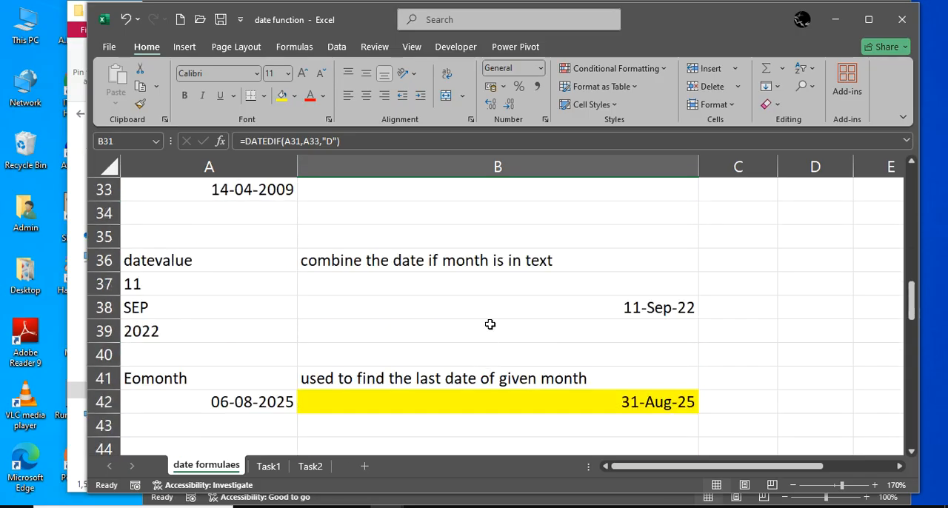
click(601, 306)
text(=)
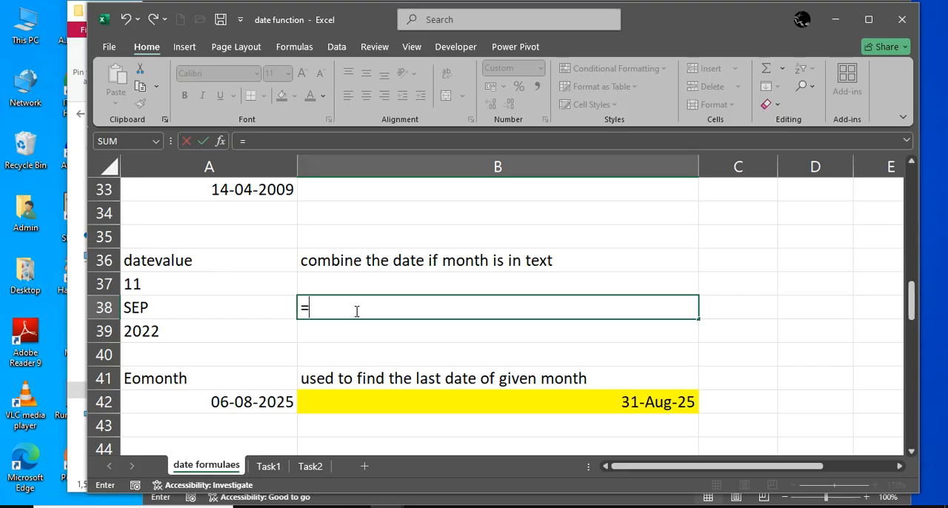
text(date()
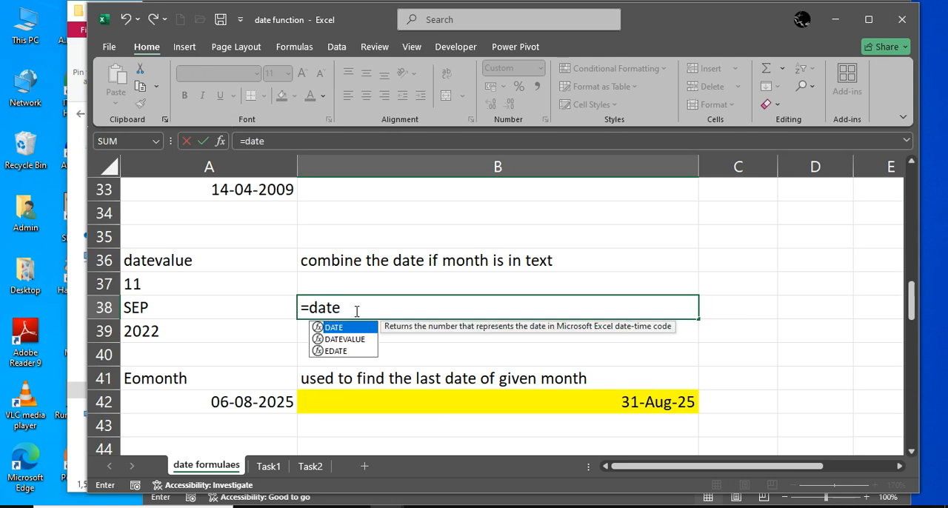
click(167, 333)
text(,)
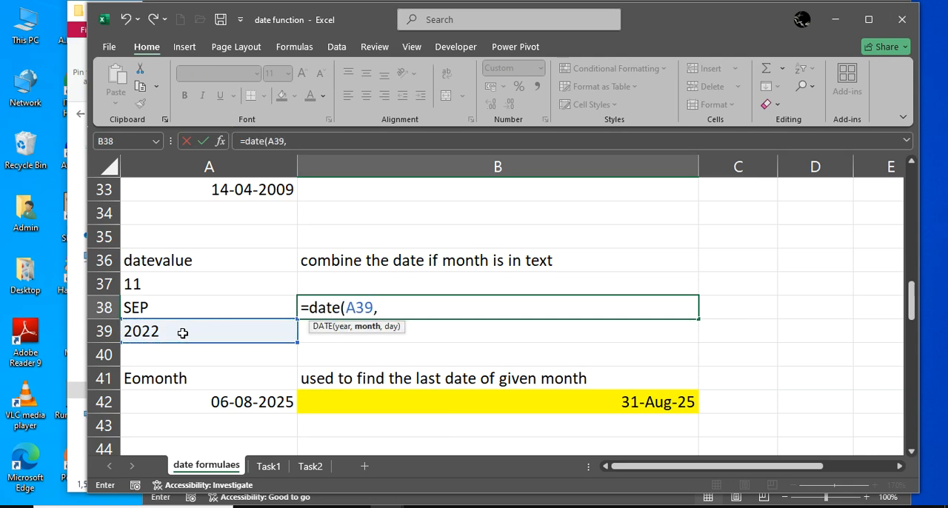
click(218, 311)
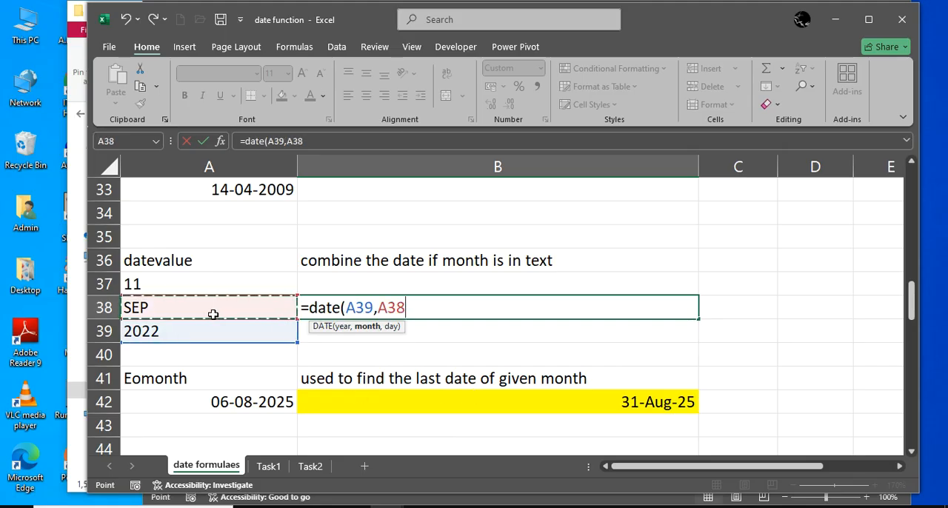
text(,)
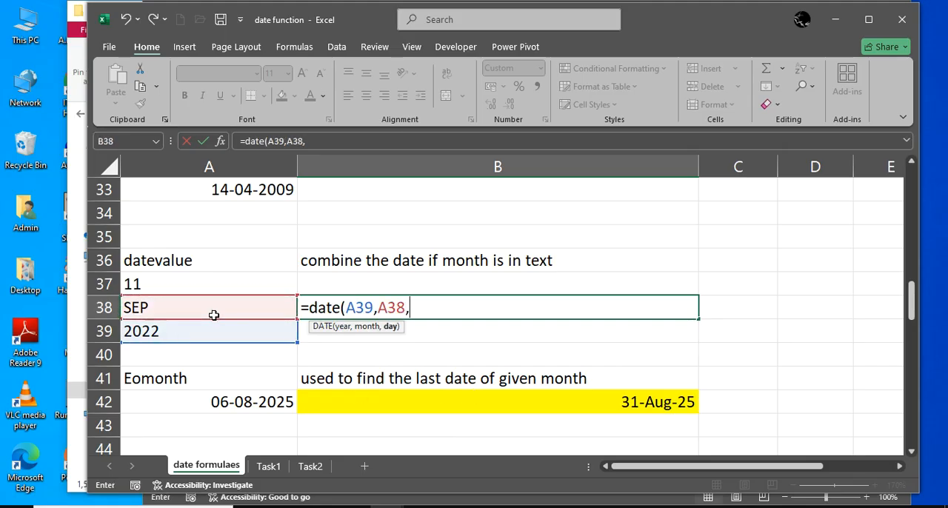
click(209, 288)
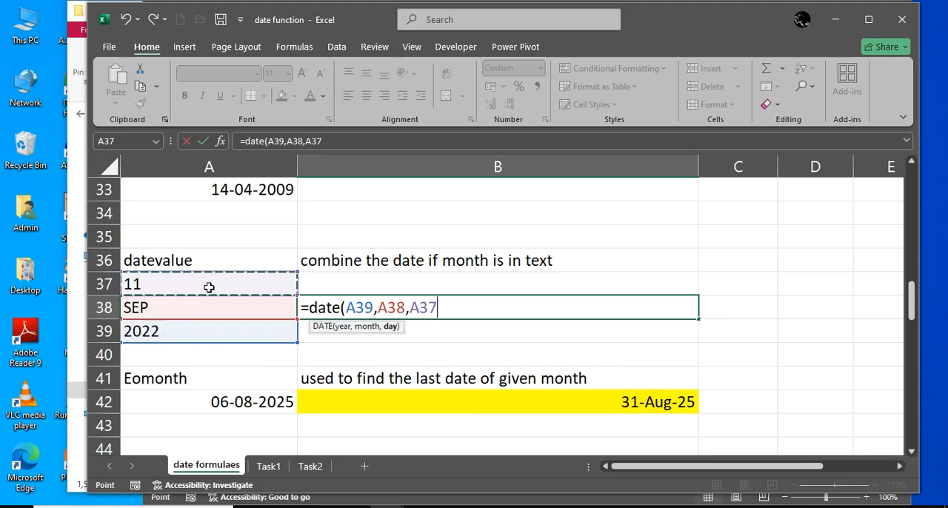
text())
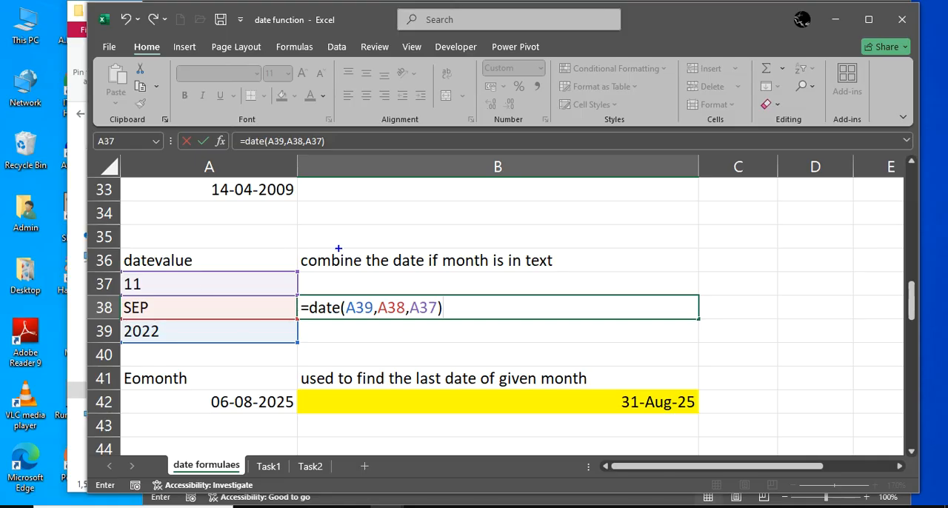
Circle the datevalue description, draw an arrow to SEP and cross out the DATE formula on screen, then clear the annotations and commit the formula
mouse_move(311, 237)
mouse_down()
mouse_move(280, 265)
mouse_move(431, 275)
mouse_move(545, 269)
mouse_move(442, 217)
mouse_move(308, 237)
mouse_up()
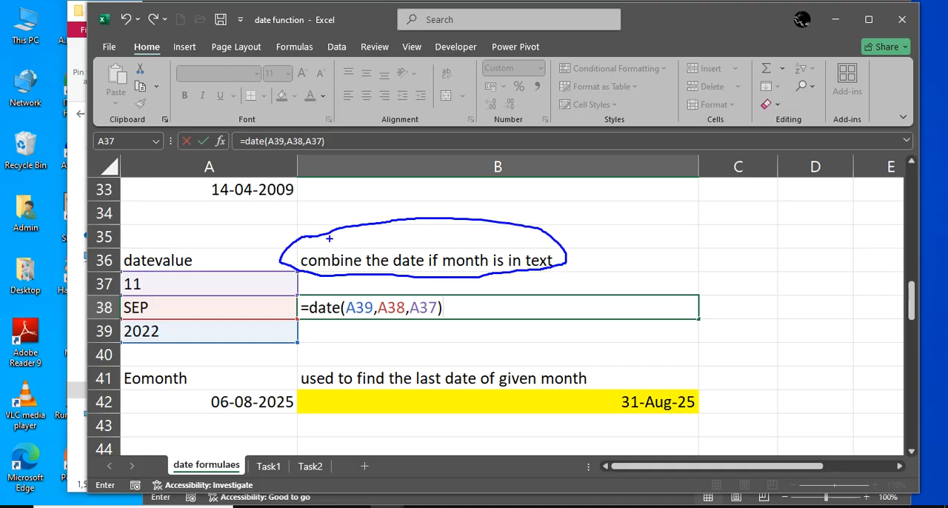
mouse_move(357, 250)
mouse_down()
mouse_move(291, 242)
mouse_move(198, 297)
mouse_move(157, 304)
mouse_move(172, 307)
mouse_up()
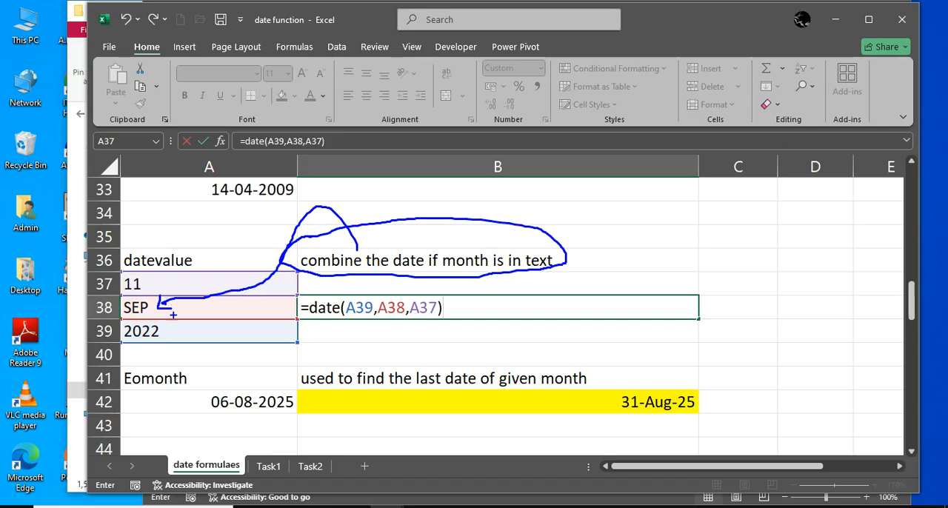
drag(369, 287, 330, 344)
drag(331, 295, 381, 366)
key(Escape)
key(Return)
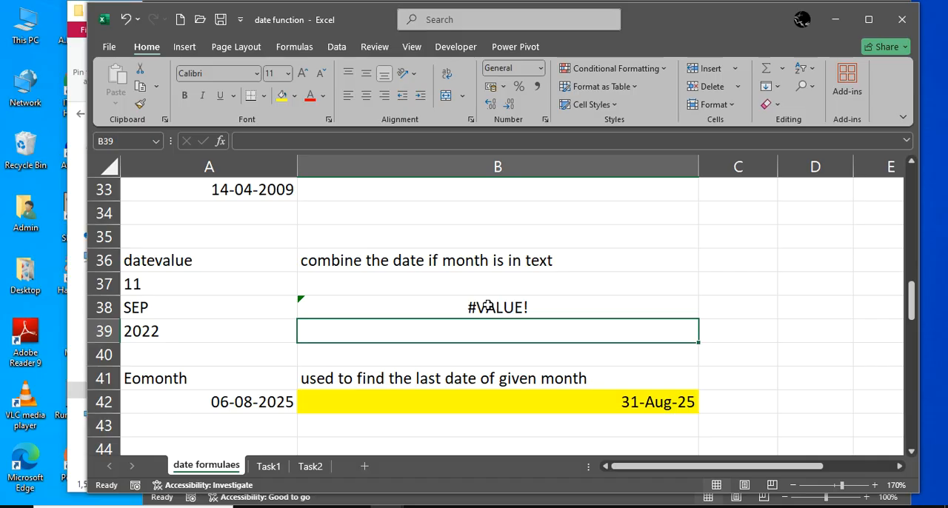
Clear the DATE formula from cell B38
click(487, 306)
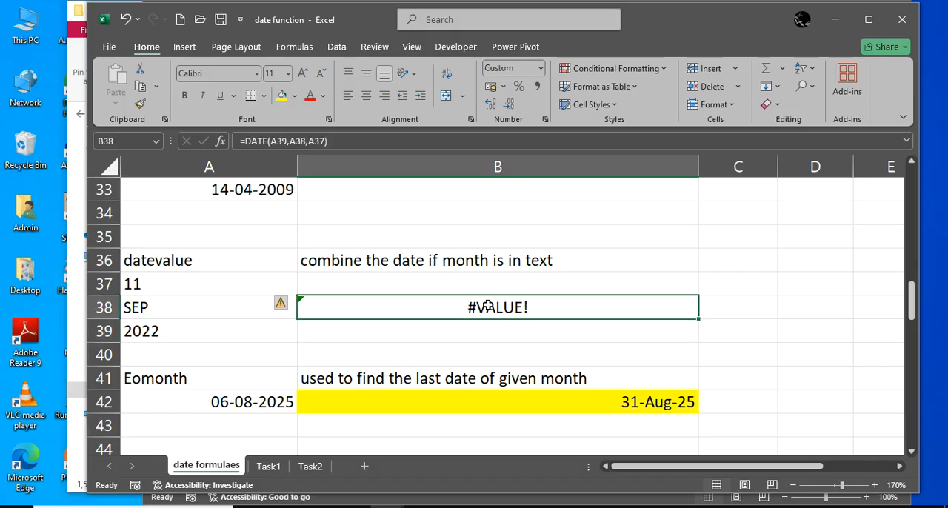
text(=)
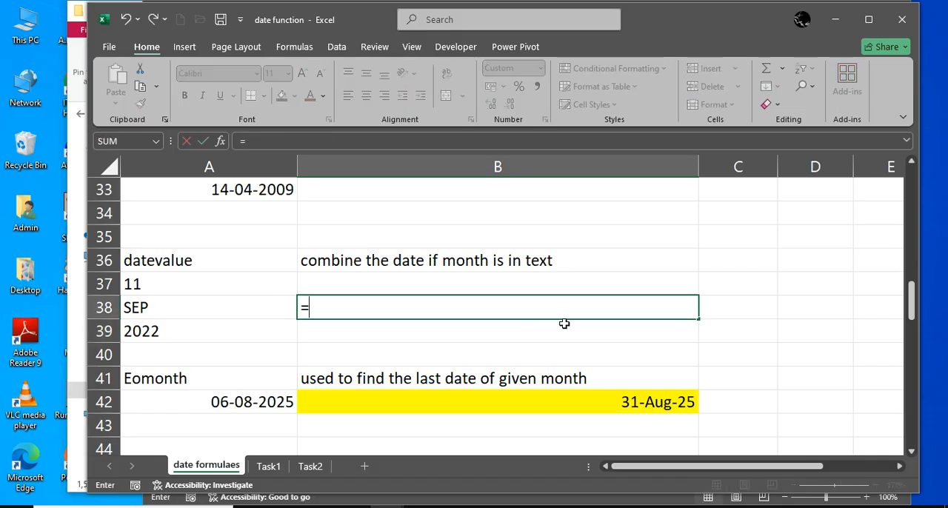
key(BackSpace)
key(Escape)
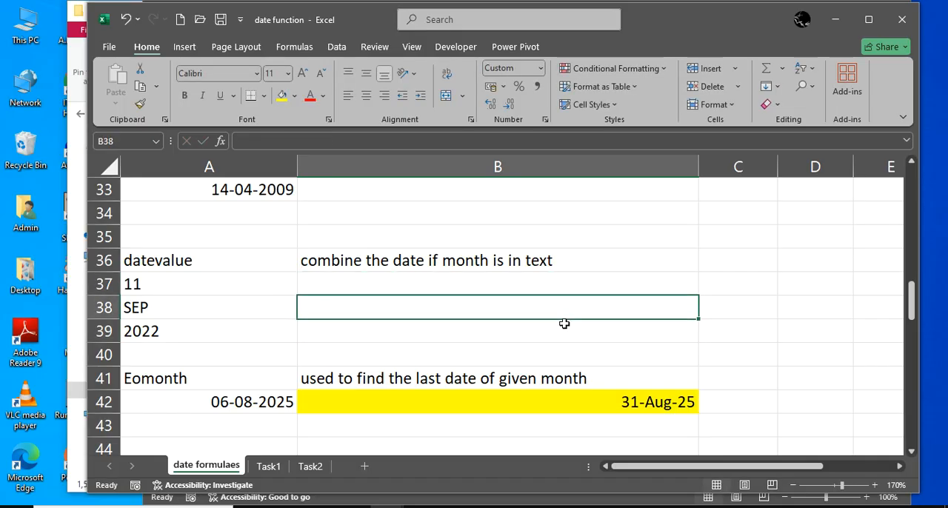
Enter the formula =datevalue(A37&A38&A39) in cell B38 to combine the day, text month and year
click(565, 324)
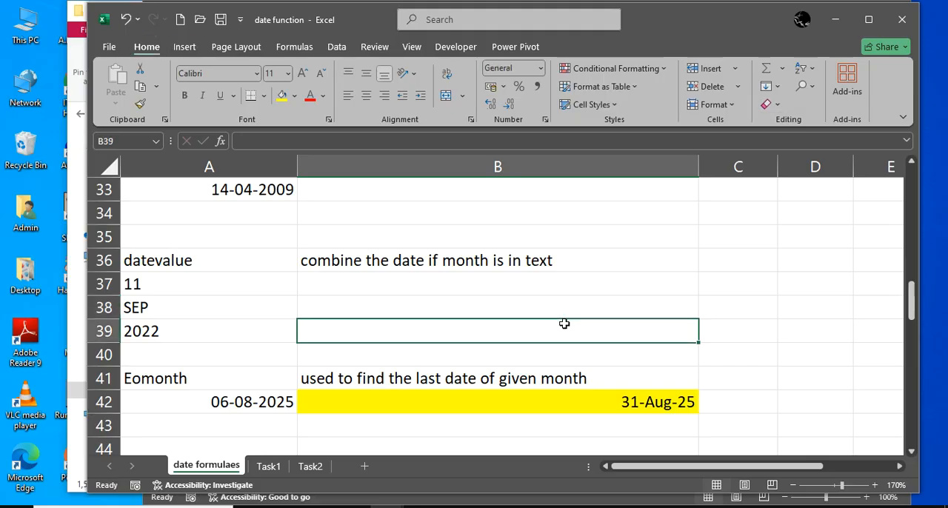
key(Up)
text(=date)
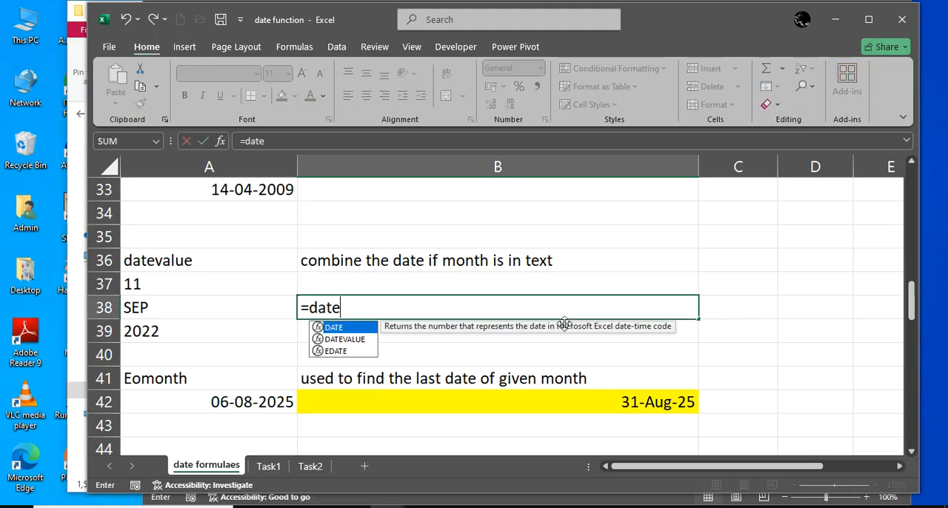
text(value()
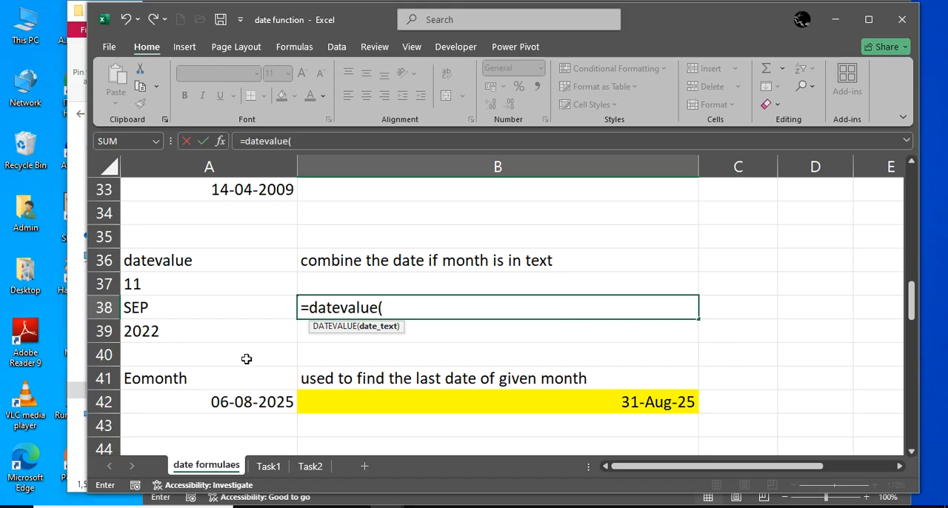
click(184, 288)
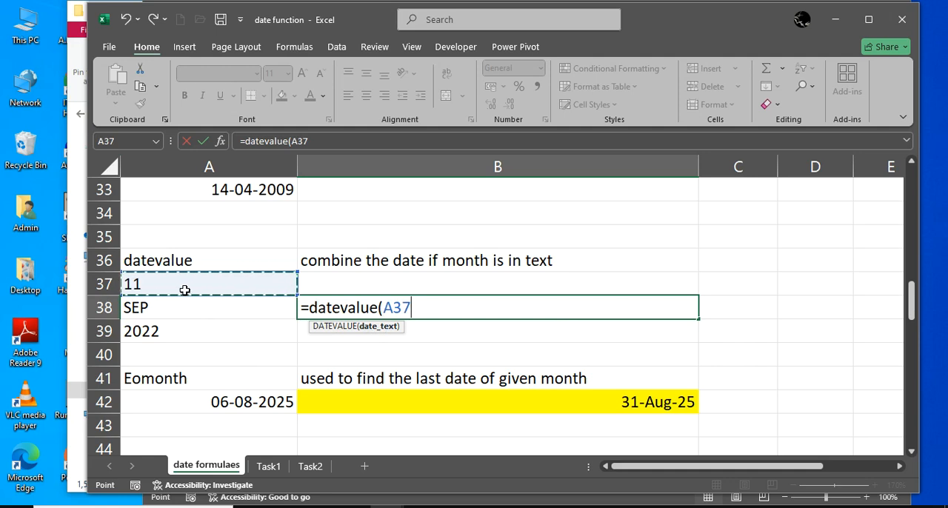
text(&)
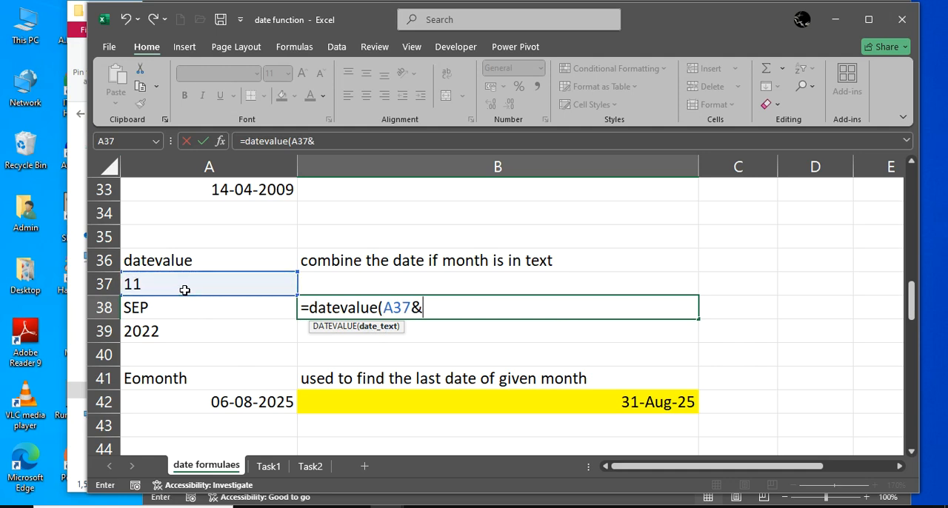
click(182, 301)
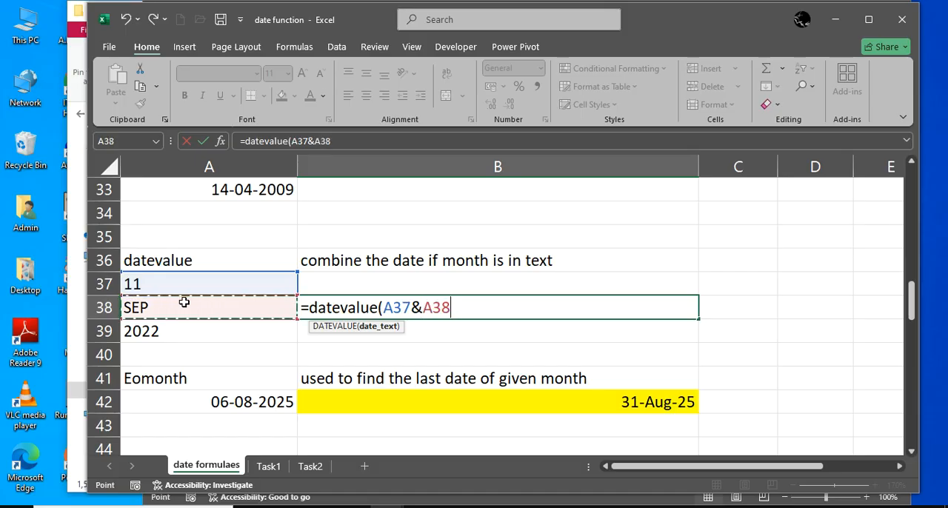
text(&)
click(211, 332)
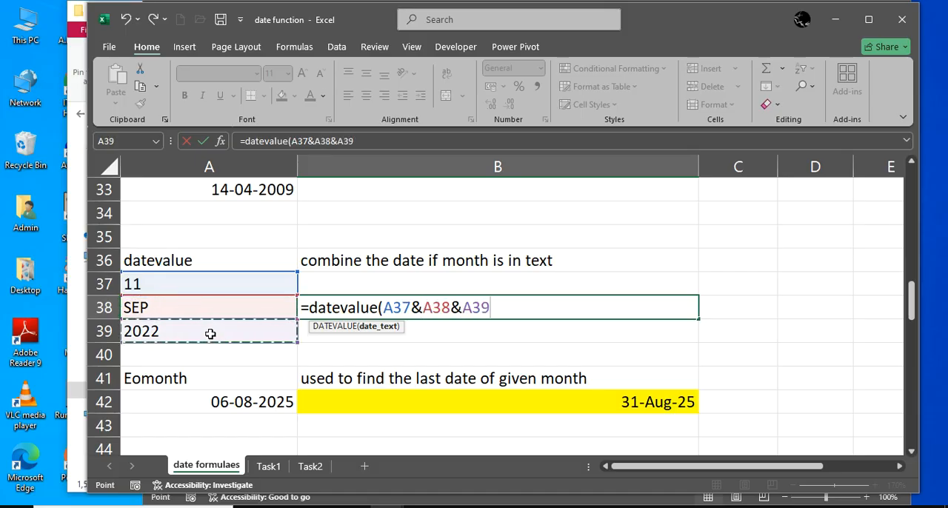
text())
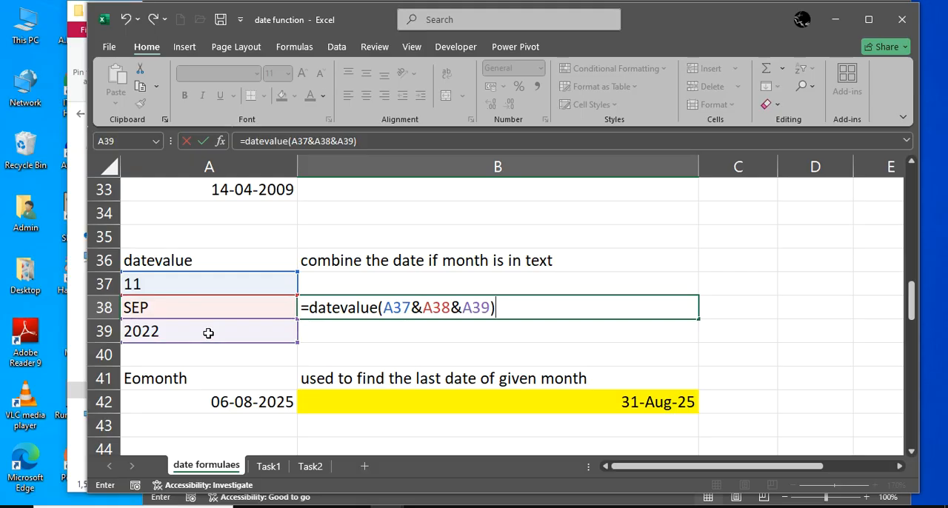
key(Return)
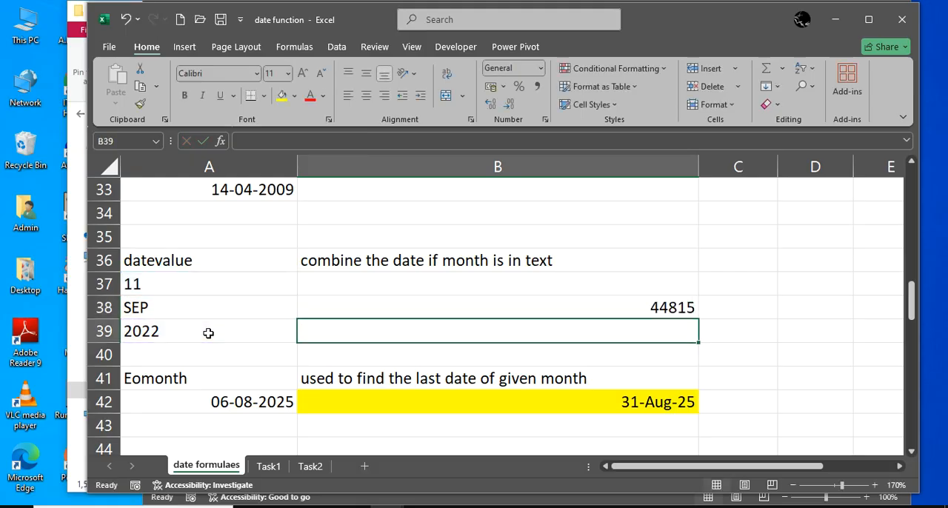
Apply the day-month-year date format with abbreviated month name to the DATEVALUE result in cell B38
key(Up)
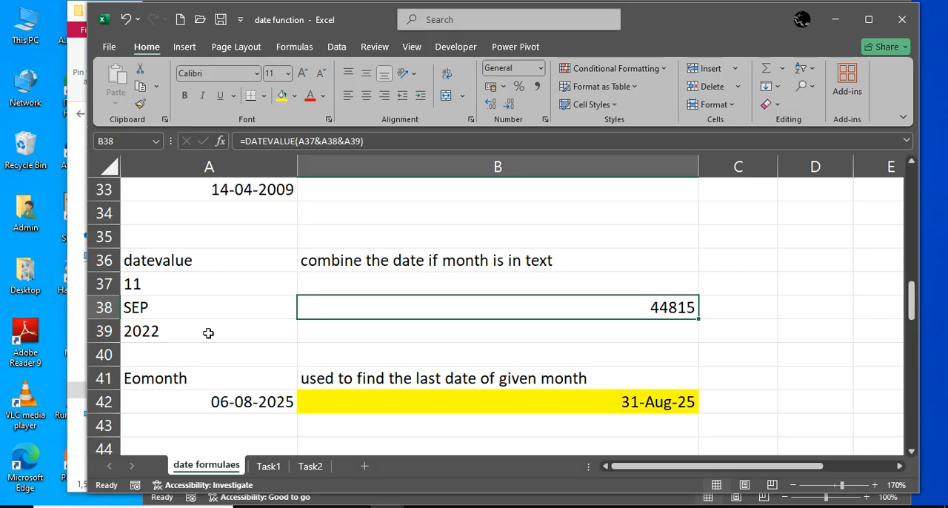
click(573, 332)
click(600, 308)
key(ctrl+shift+numbersign)
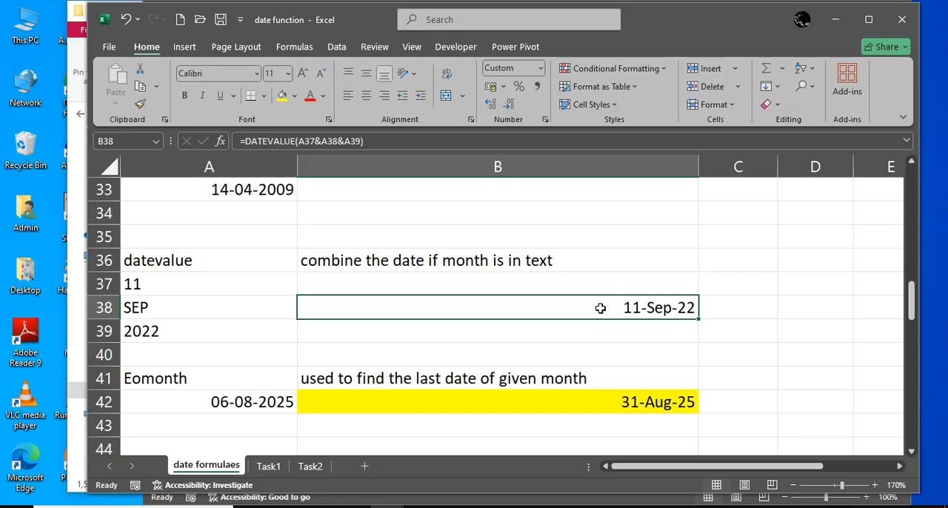
Clear the formatting of the TODAY date in cell A15, then apply the date format with abbreviated month name
scroll(599, 304, up, 5)
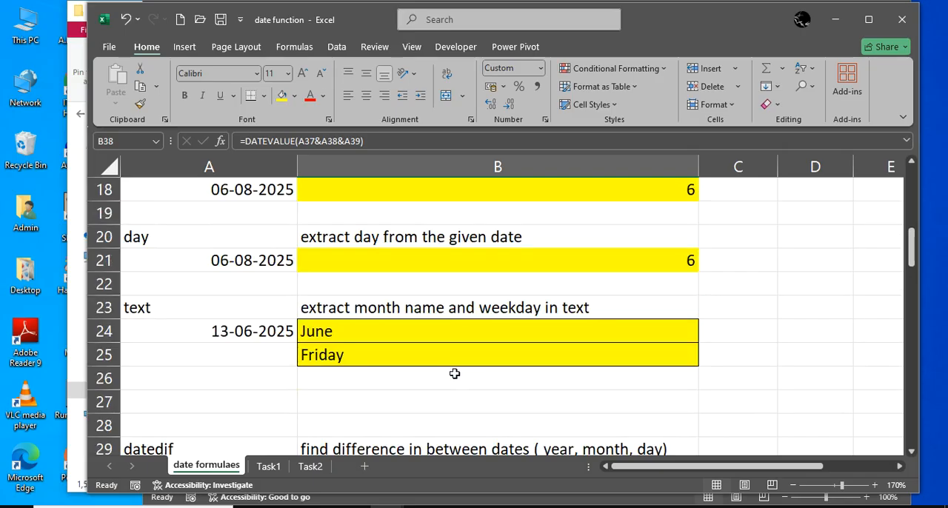
scroll(455, 374, up, 2)
click(254, 260)
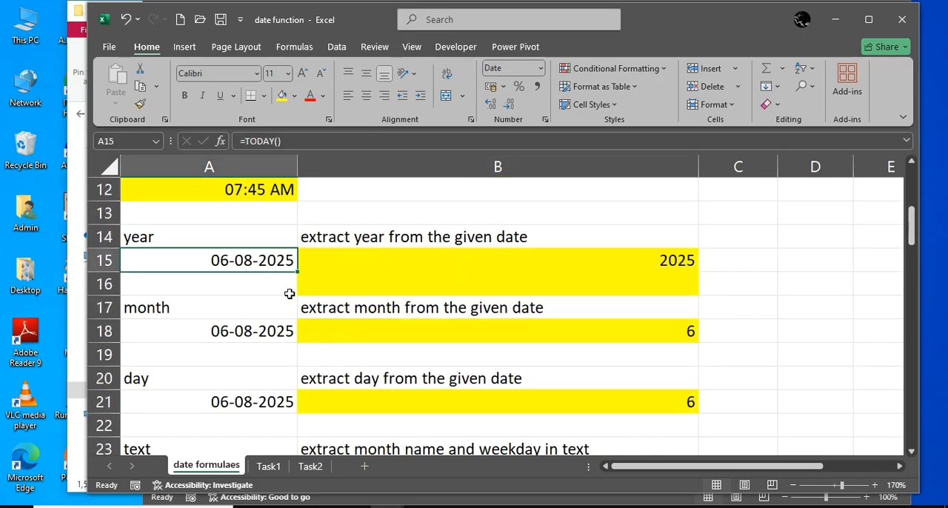
key(alt)
key(h)
key(e)
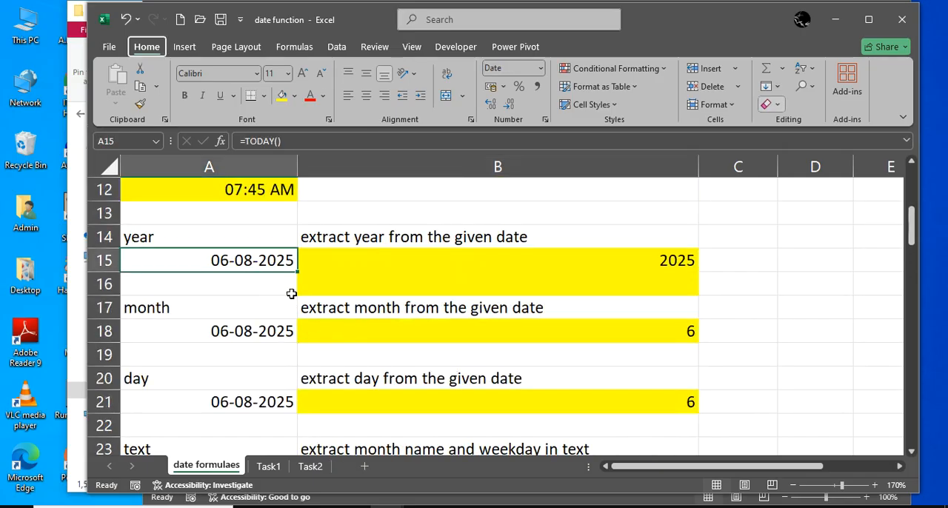
key(f)
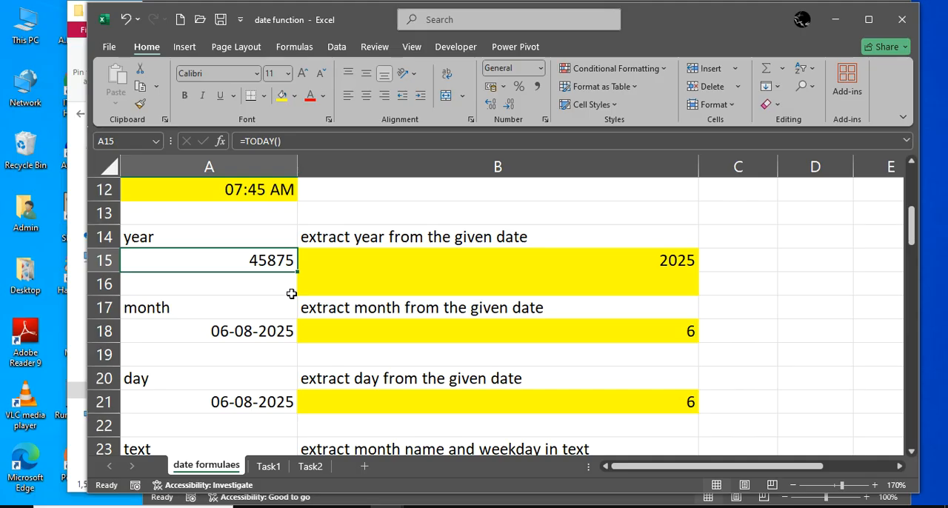
key(ctrl+shift+3)
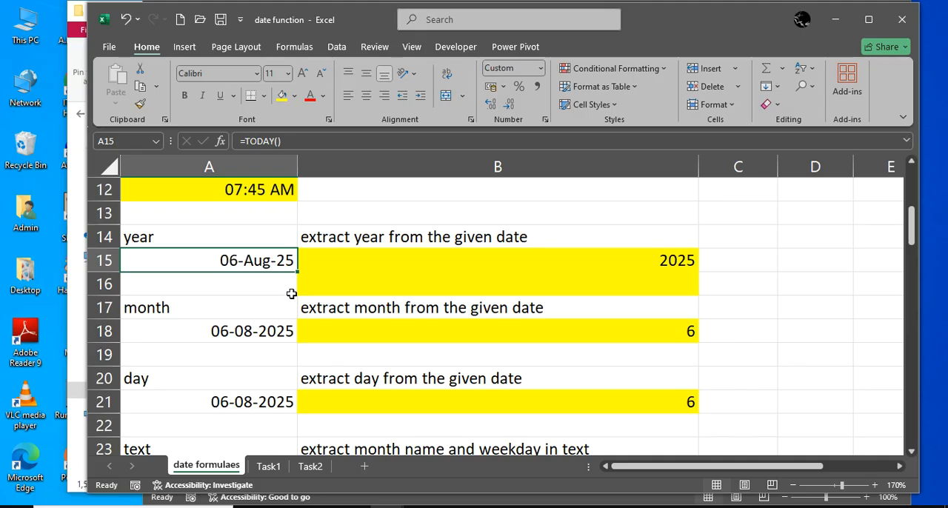
Enter the formula =eomonth(A42,0) in cell B42 to find the last date of the month in A42
scroll(355, 309, down, 4)
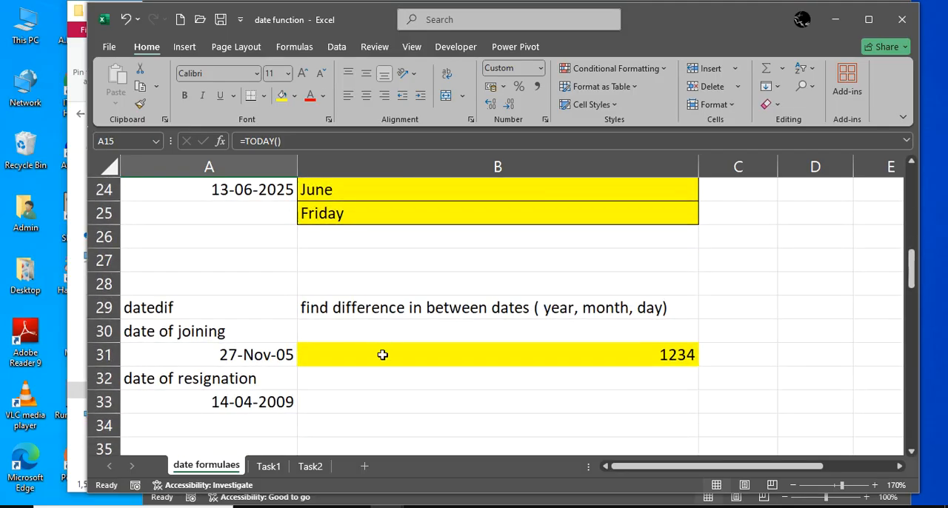
scroll(383, 355, down, 2)
scroll(382, 355, down, 3)
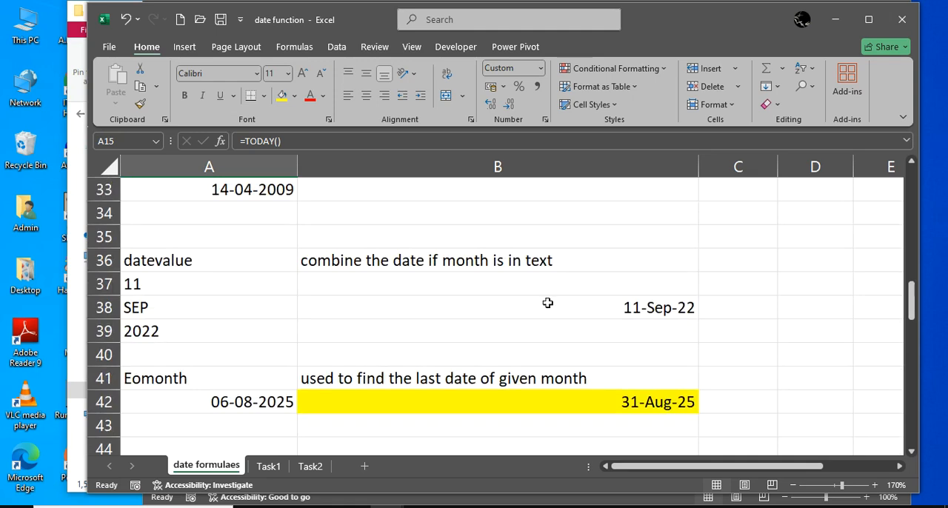
click(526, 264)
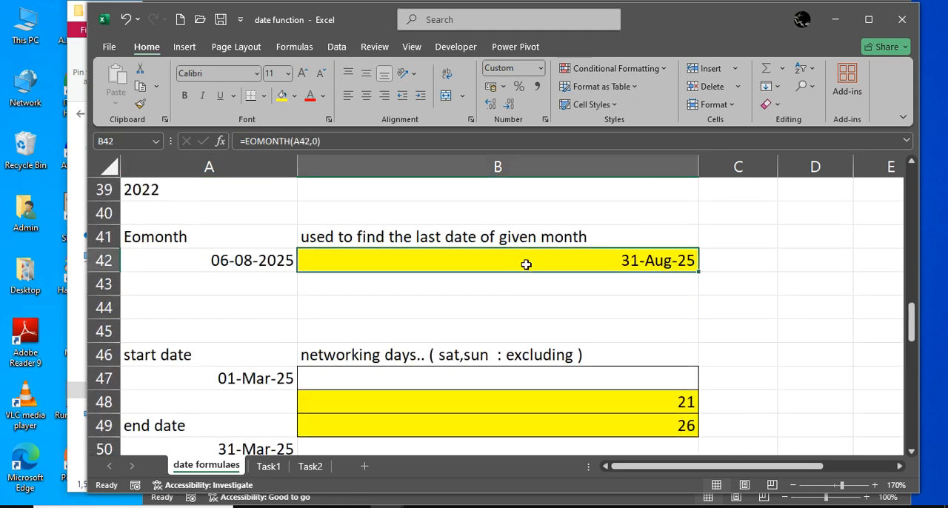
text(=)
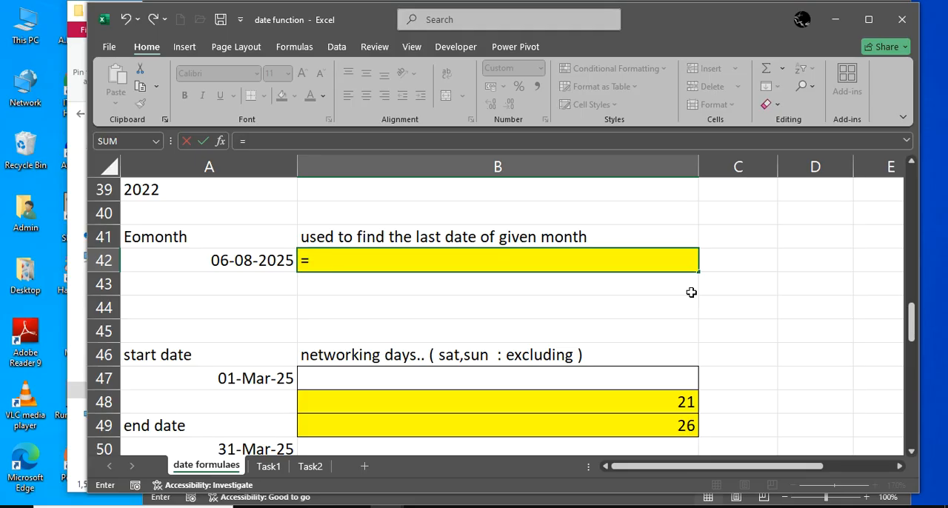
text(eomonth()
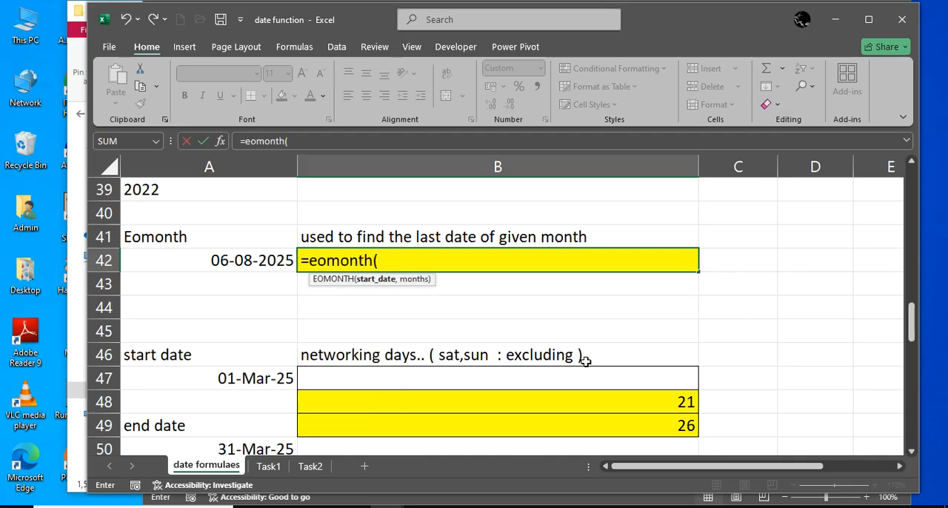
click(273, 260)
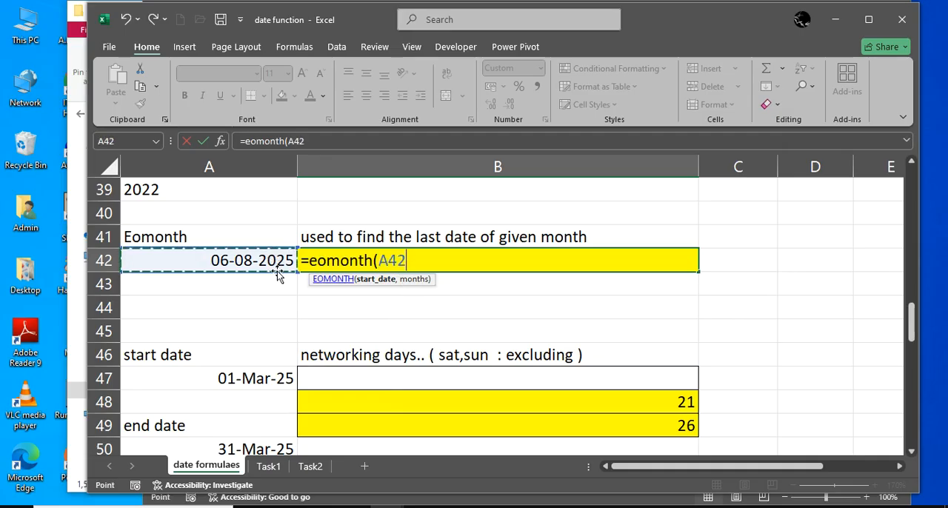
text(,0))
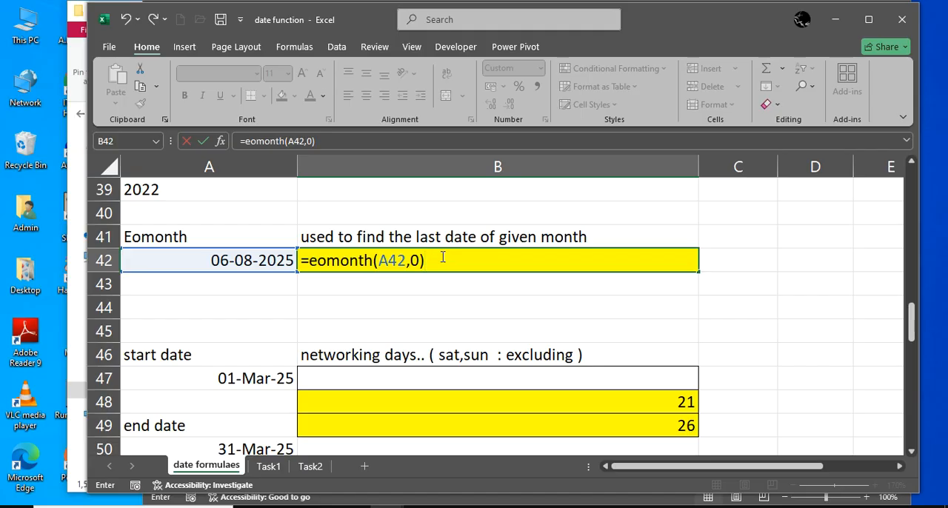
key(Return)
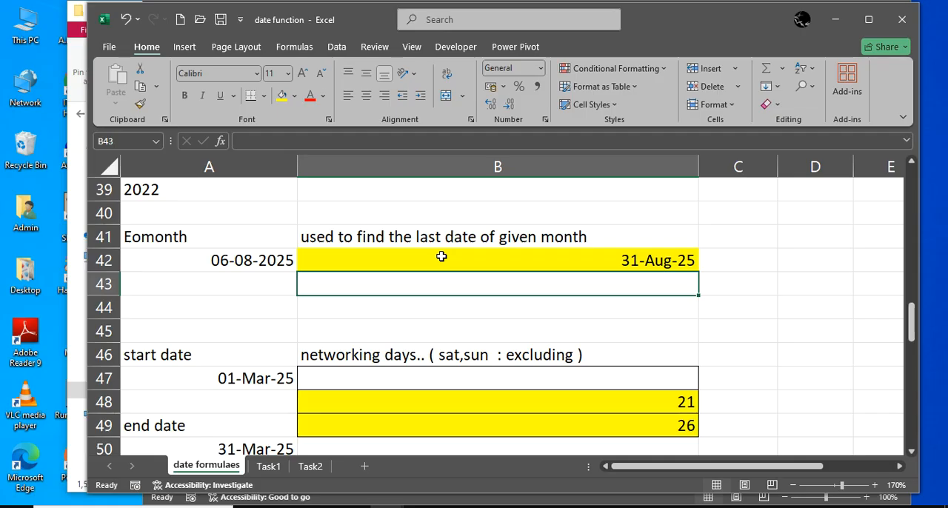
Clear the existing networking-days formulas from cells B48 and B49
key(Down)
key(Down)
scroll(441, 267, down, 1)
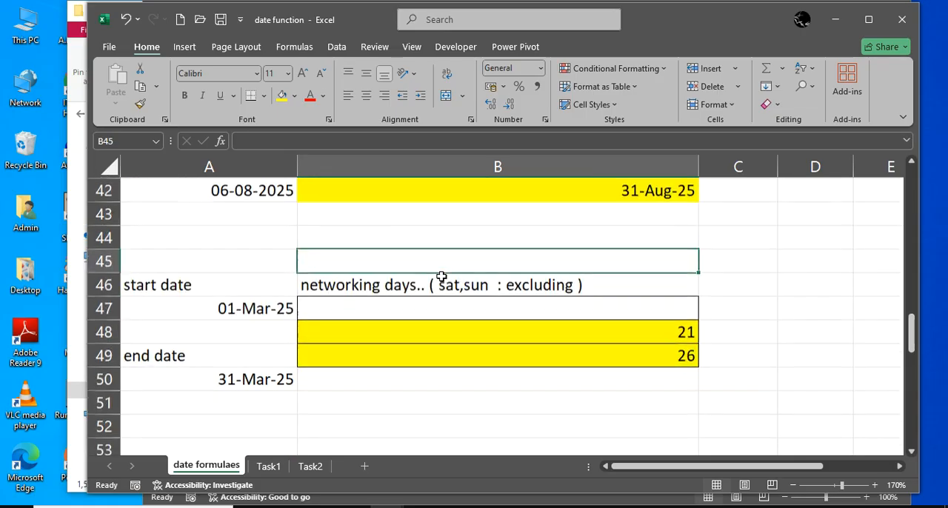
drag(533, 363, 531, 331)
key(Delete)
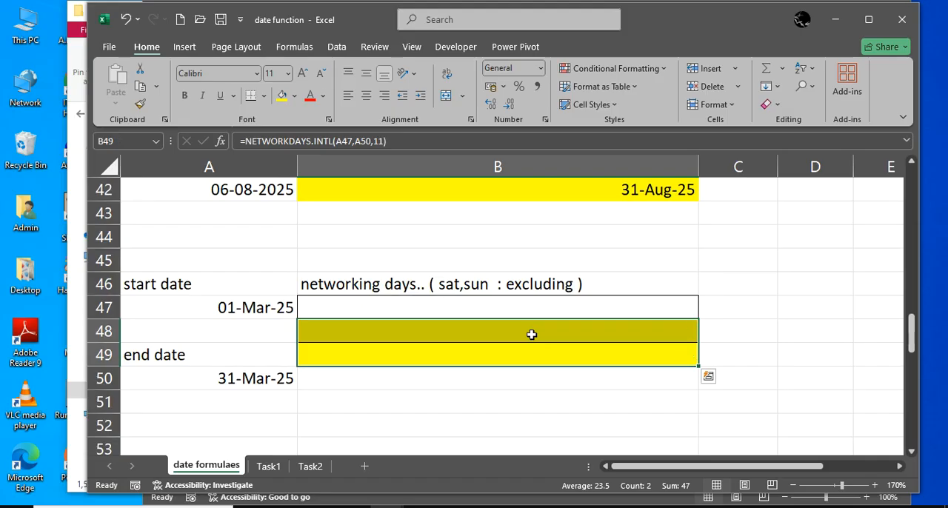
click(531, 335)
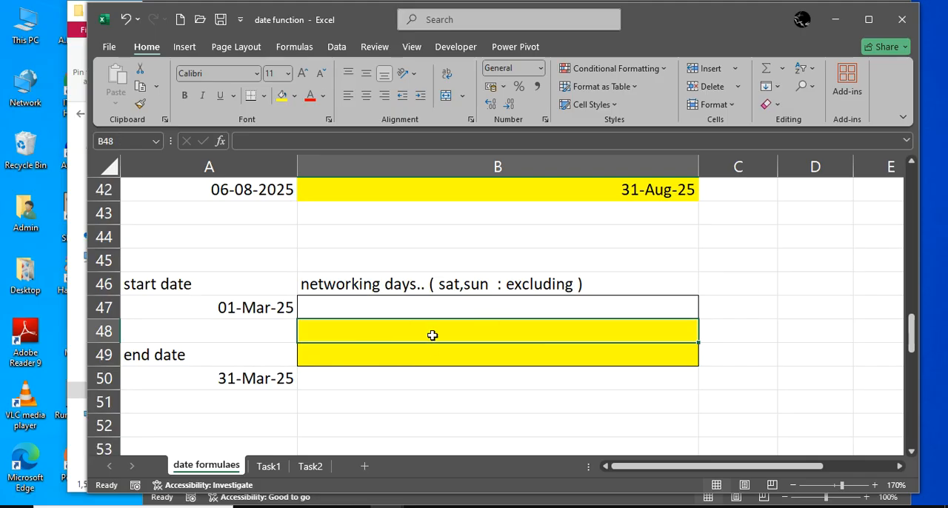
key(Return)
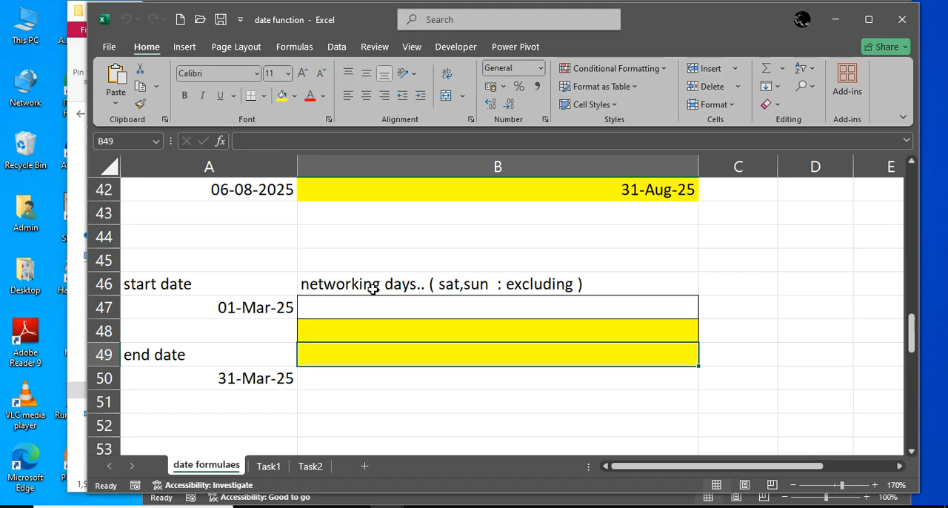
Enter the formula =networkdays(A47,A50) in cell B48 to count workdays between the start and end dates
click(394, 329)
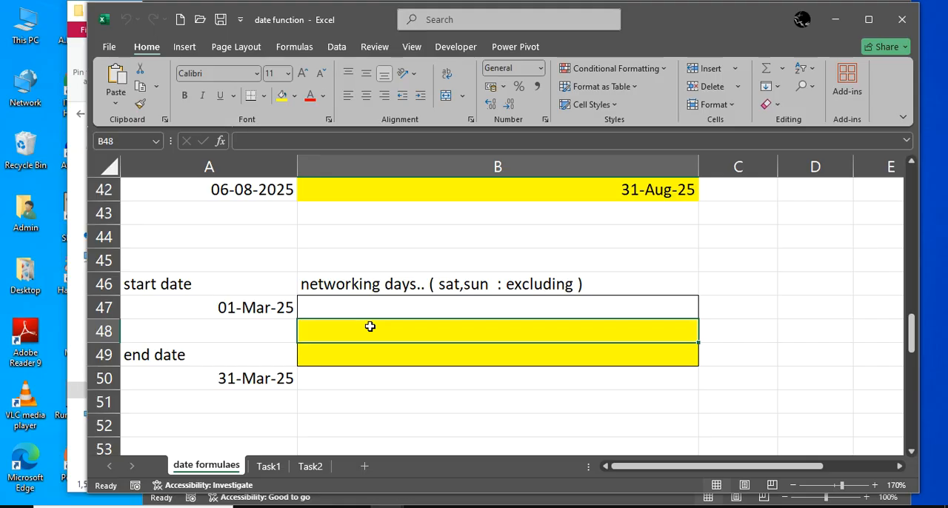
text(=)
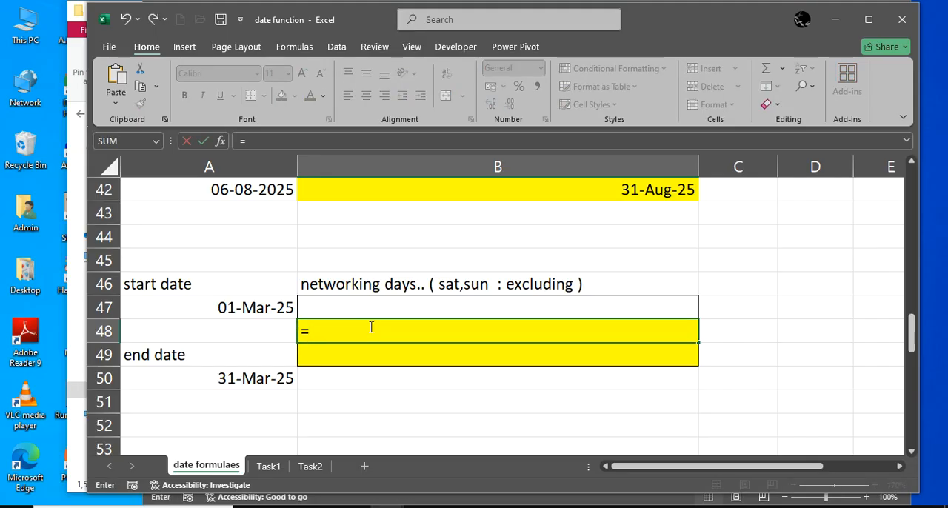
text(network)
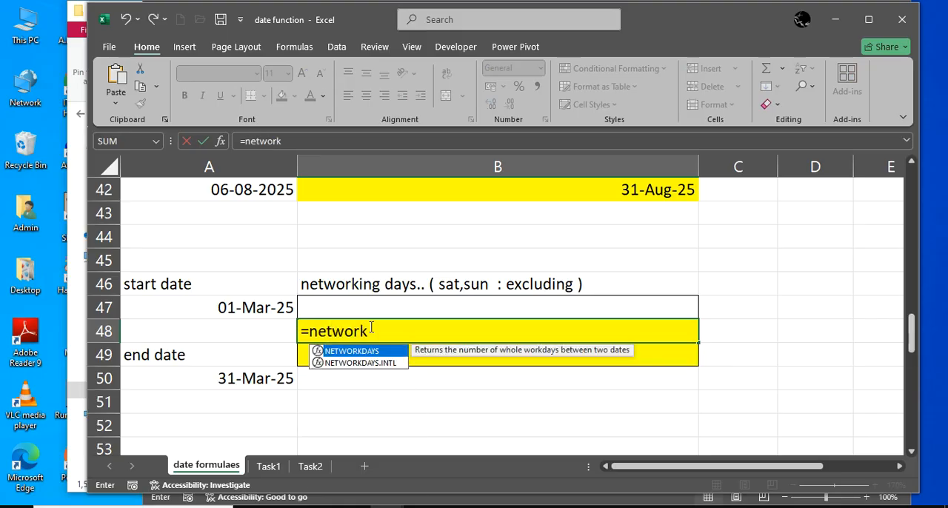
text(days()
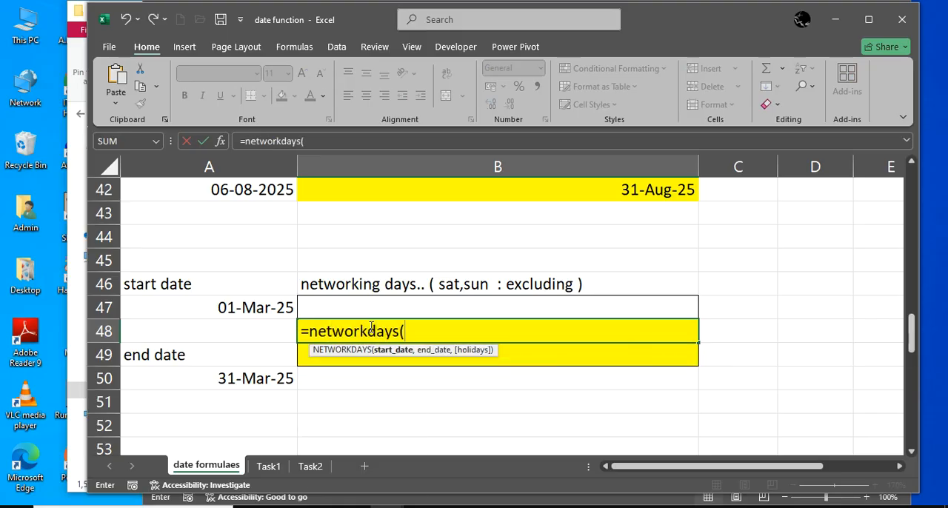
click(267, 313)
text(,)
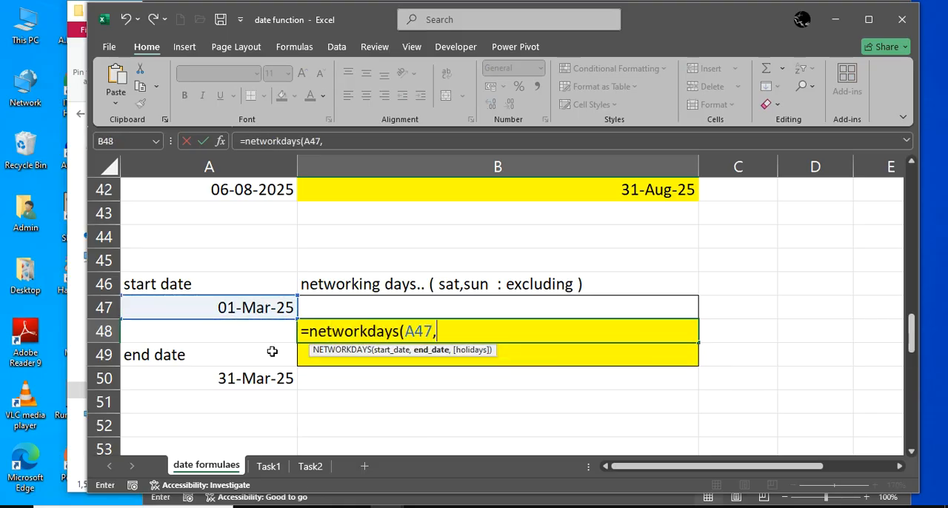
click(281, 374)
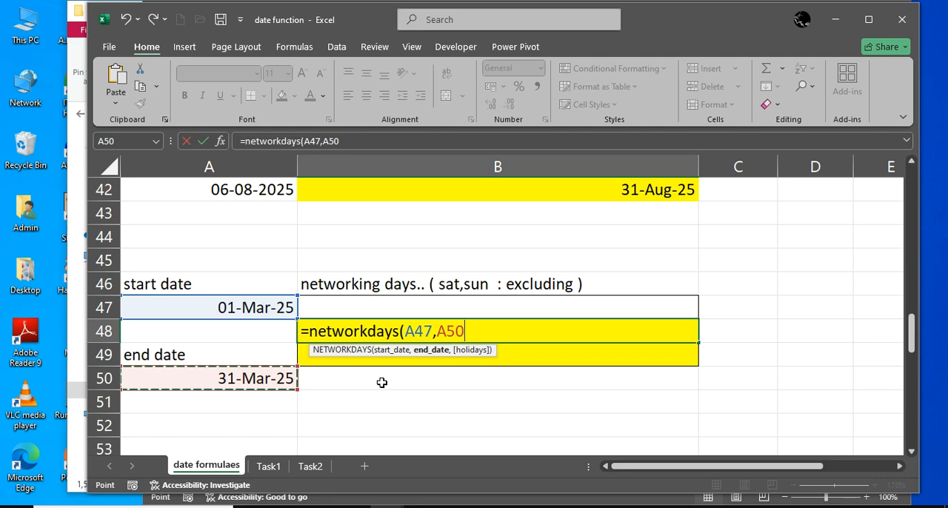
text())
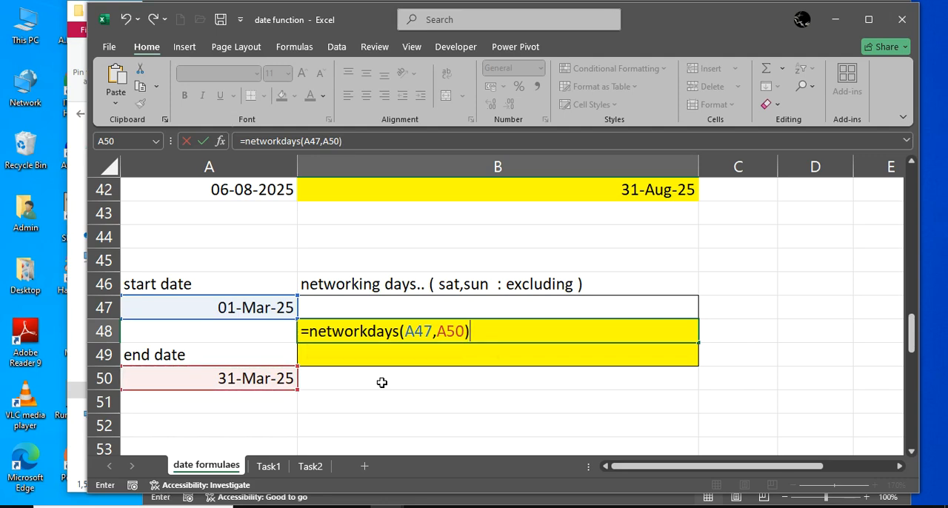
key(Return)
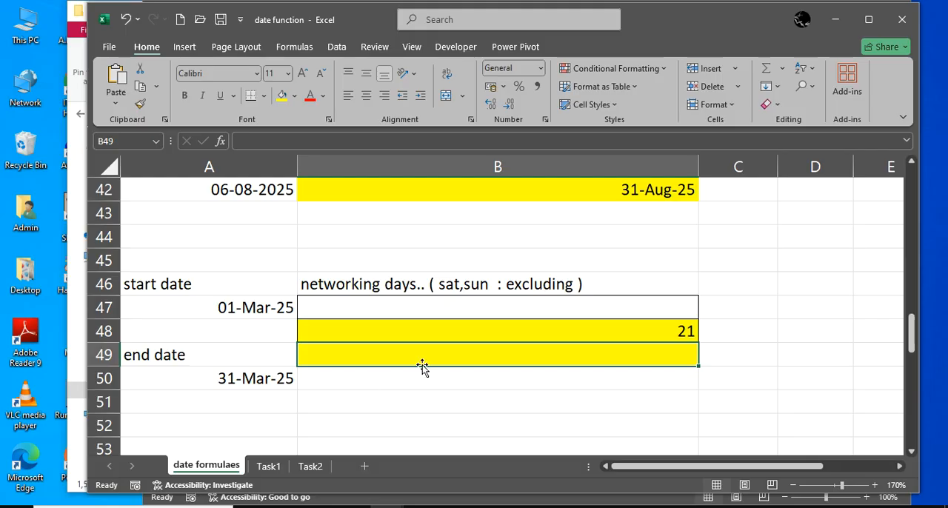
Enter the formula =networkdays.intl(A47,A50,12) in cell B49 to count workdays with Monday as the only weekend day
text(=)
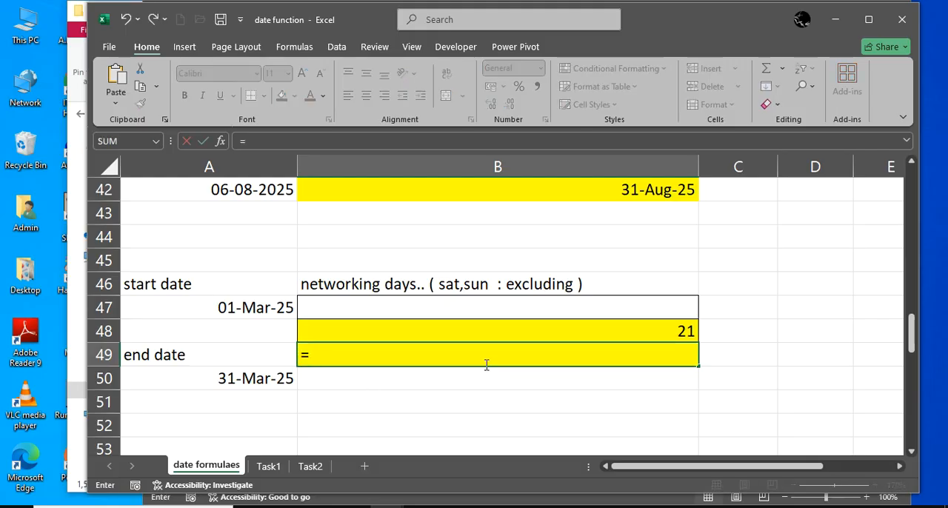
text(nework)
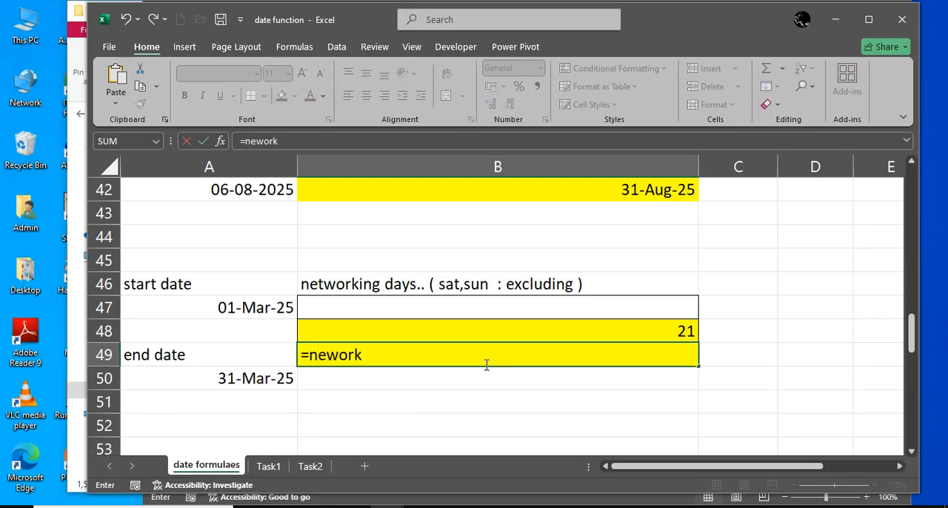
key(BackSpace)
key(BackSpace)
key(BackSpace)
key(BackSpace)
text(tw)
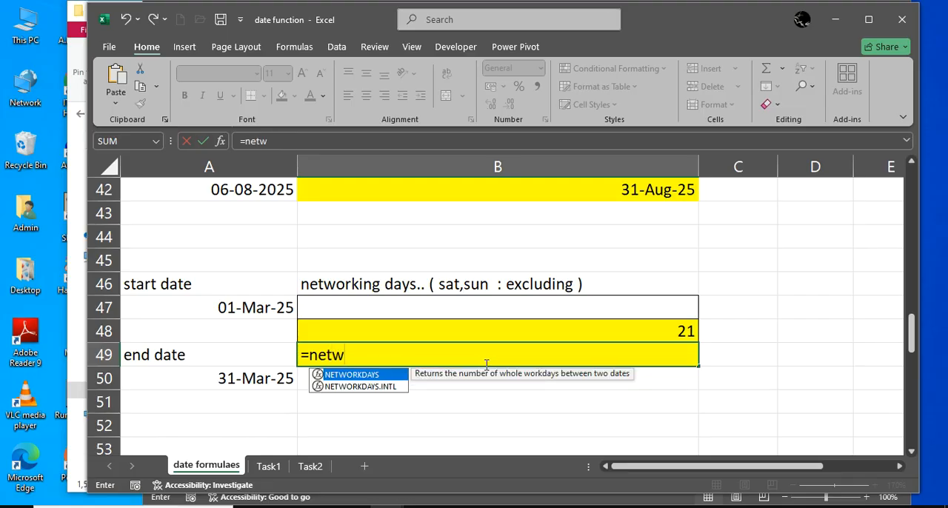
text(orkdays)
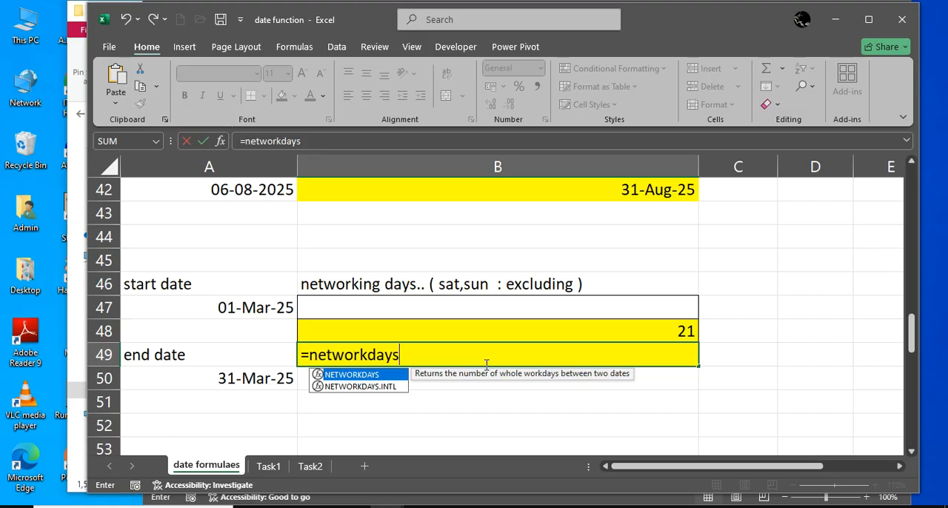
text(()
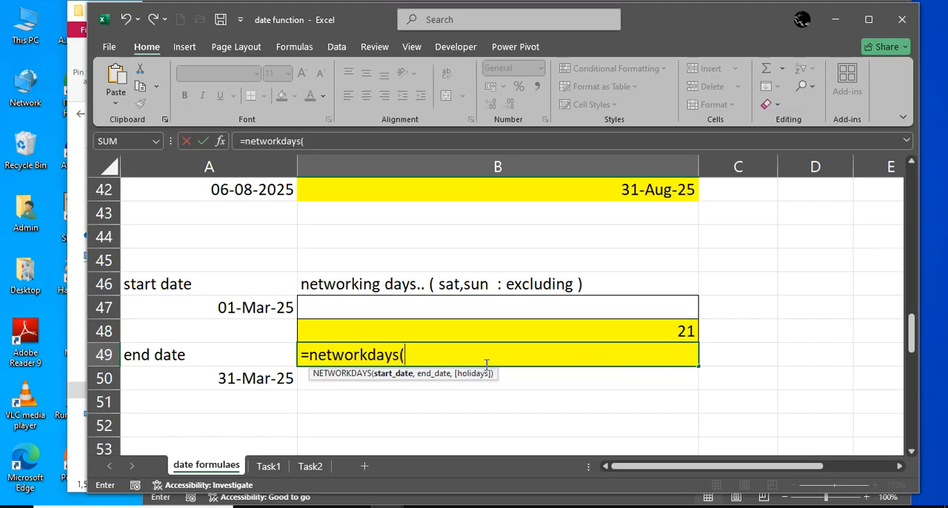
key(BackSpace)
text(.i)
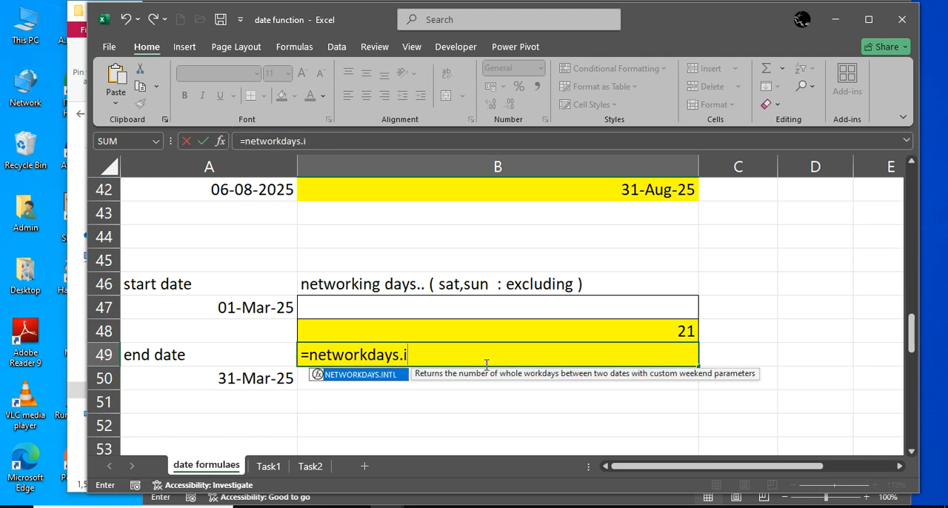
text(ntl()
click(247, 308)
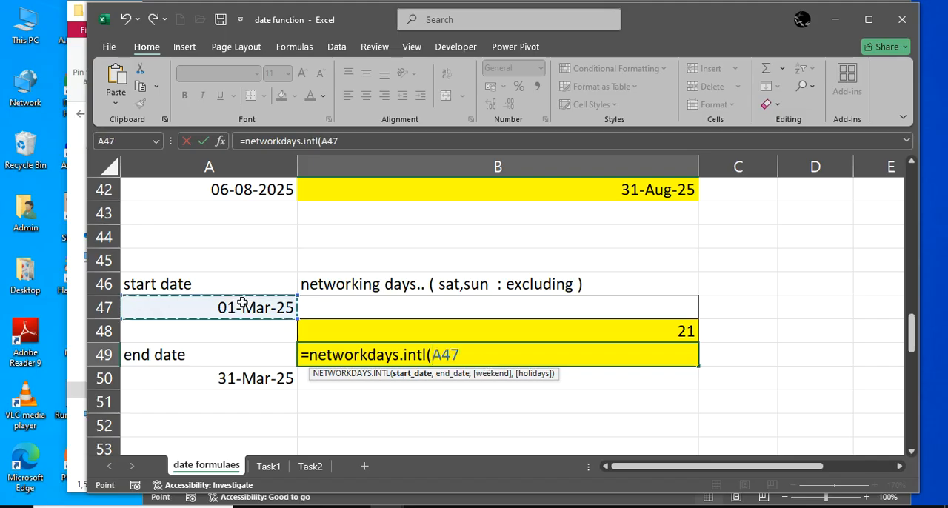
text(,)
click(250, 378)
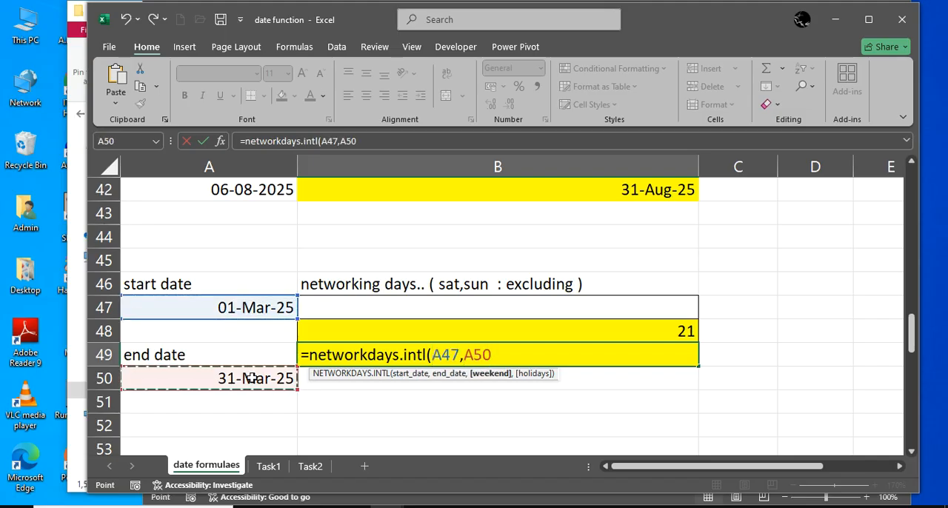
text(,)
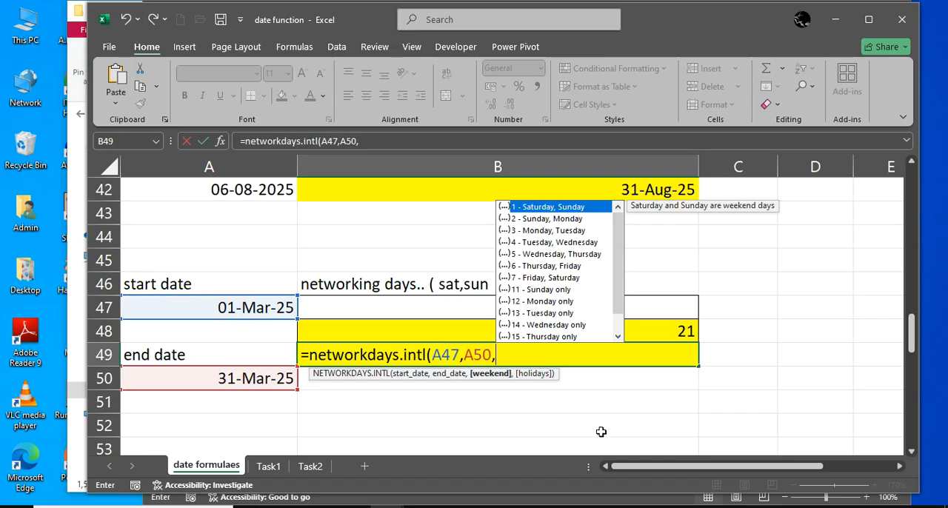
text(12))
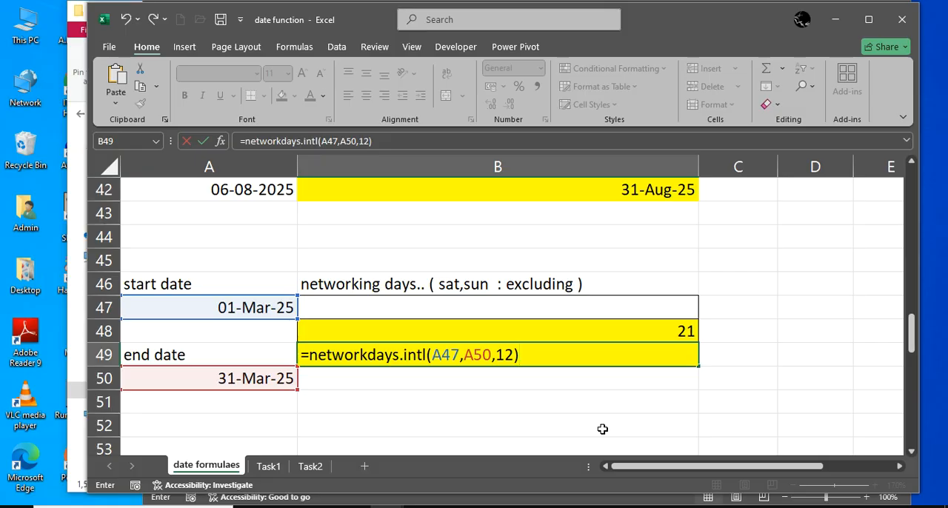
key(Return)
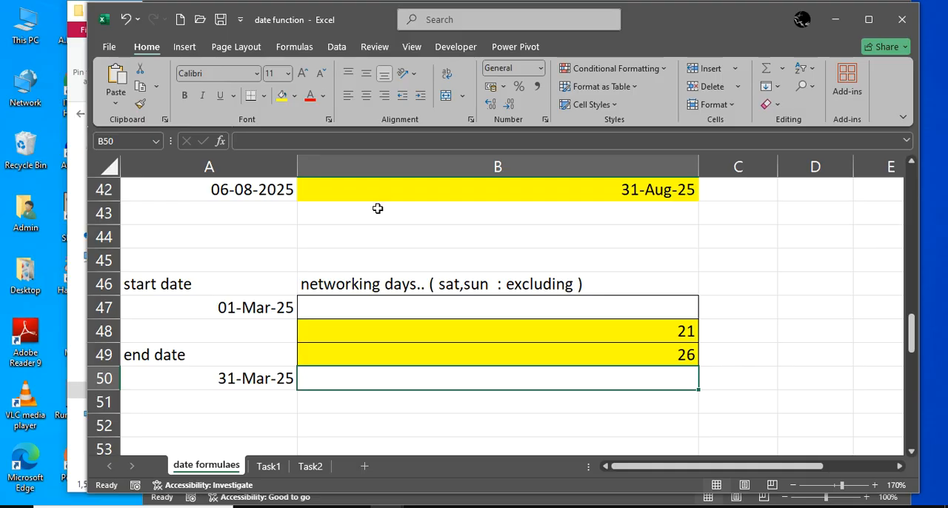
Add a new worksheet after the date formulaes sheet and enter the heading Time In in cell C3
scroll(368, 286, down, 4)
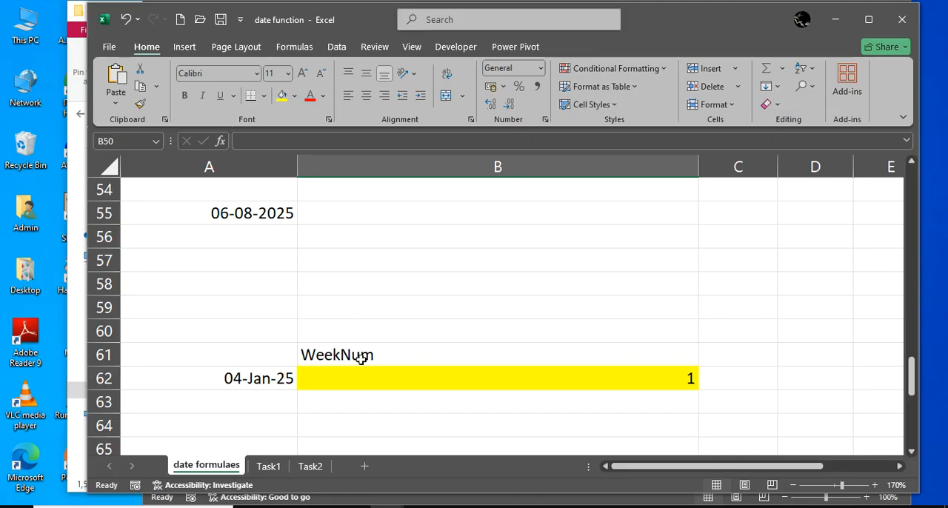
click(364, 467)
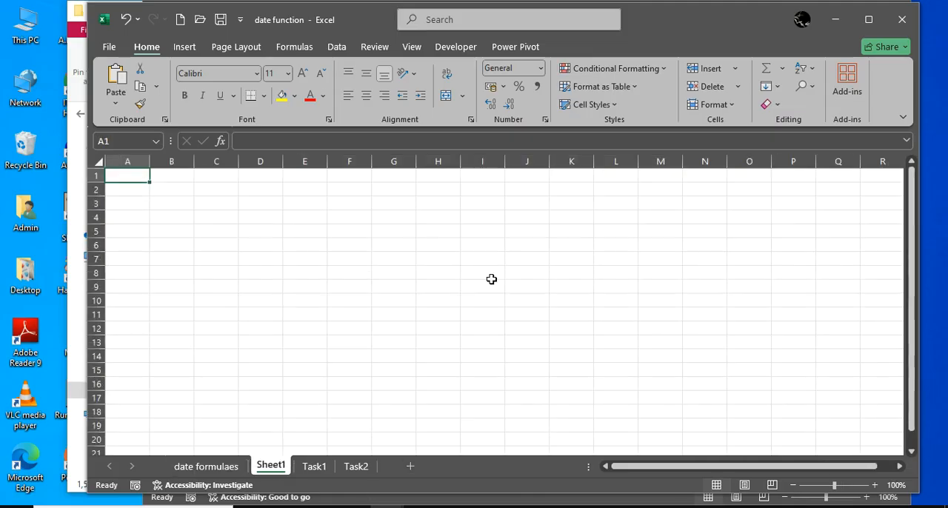
scroll(491, 280, up, 3)
click(296, 222)
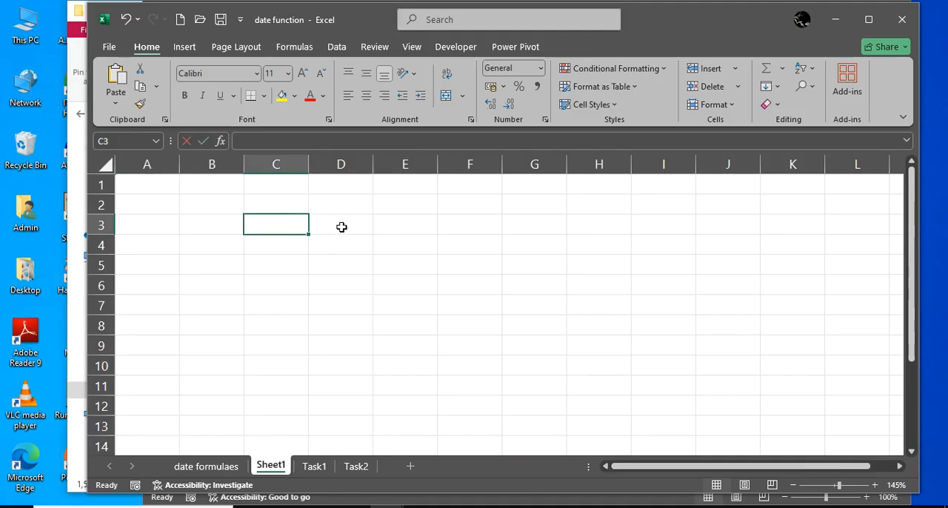
text(Time In)
key(Return)
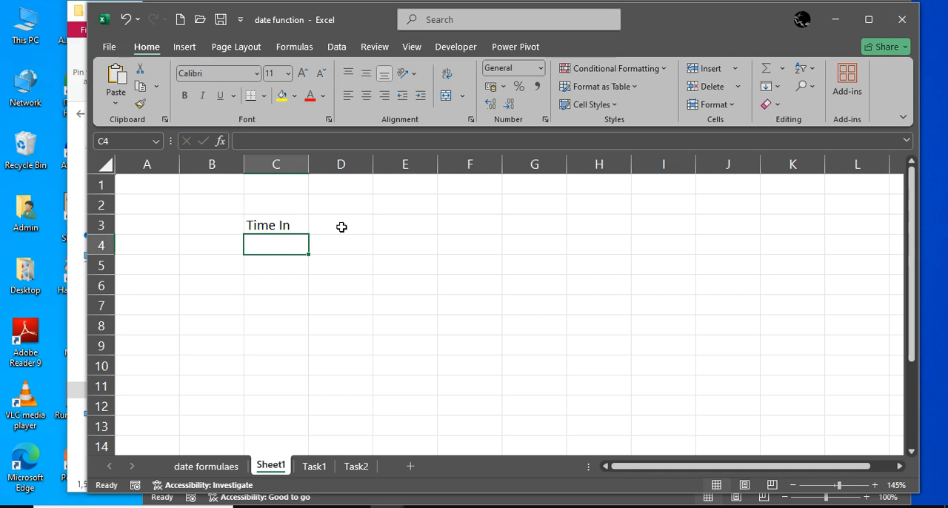
Enter the formula =time(16,30,0) in cell C4 under the Time In heading
text(=time()
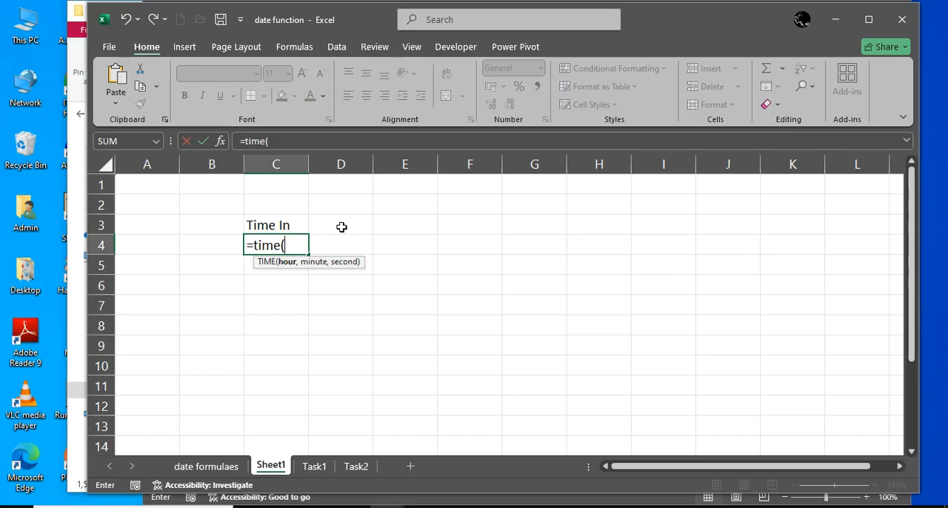
text(16,3)
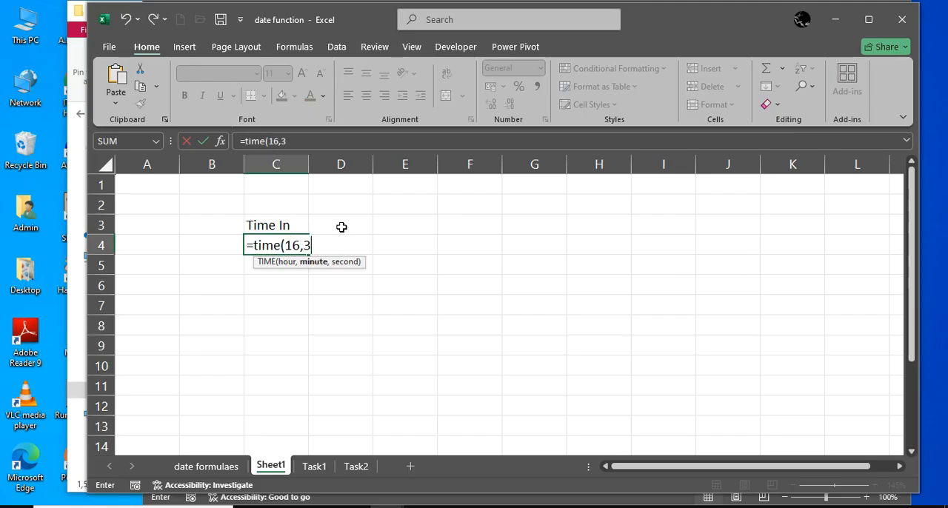
text(0,0))
key(Return)
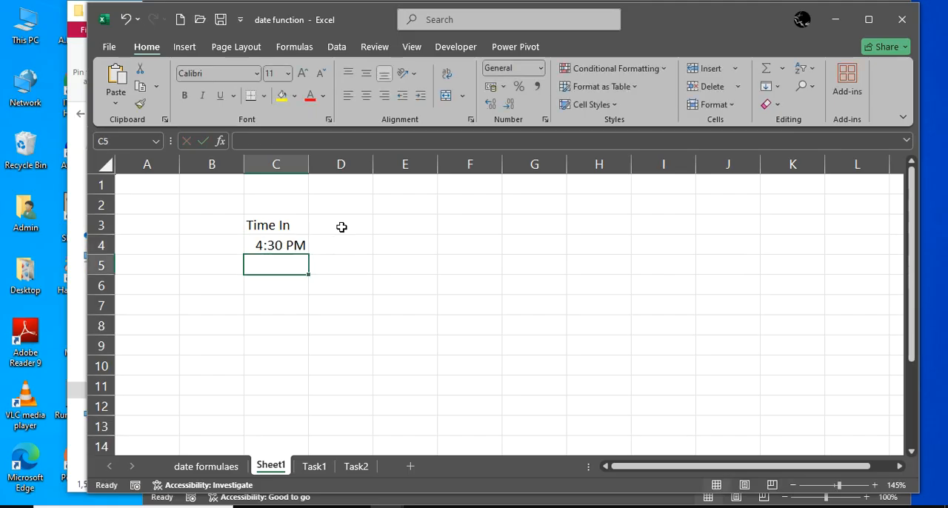
Enter the heading Time Out in cell E3
key(Right)
key(Right)
key(Up)
key(Up)
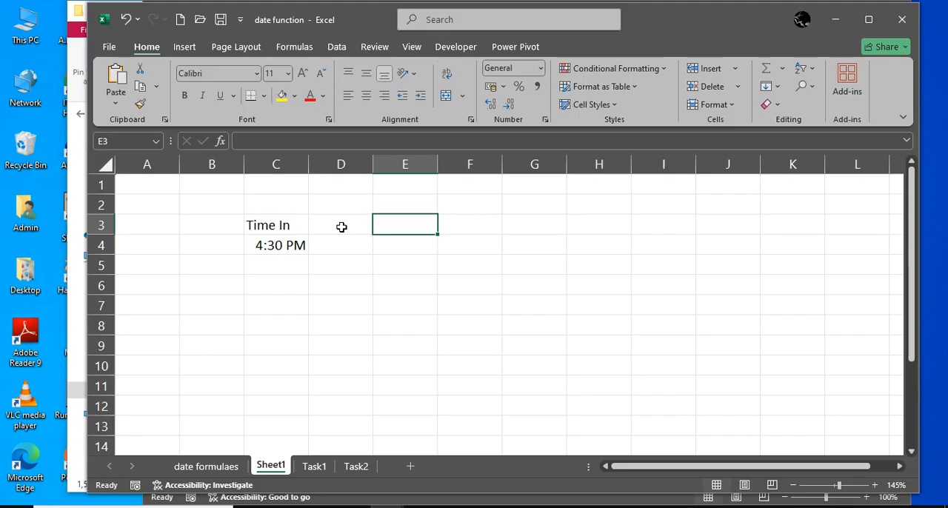
text(=)
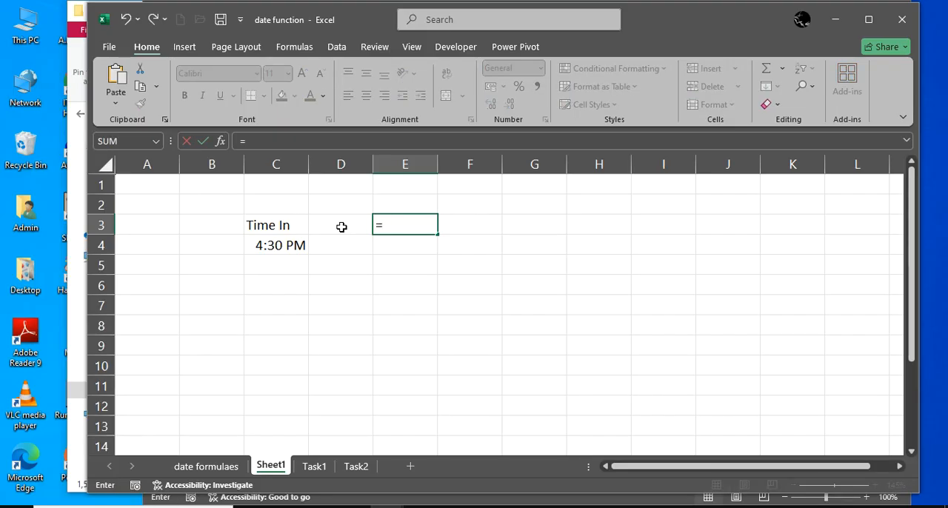
key(BackSpace)
text(Time Out)
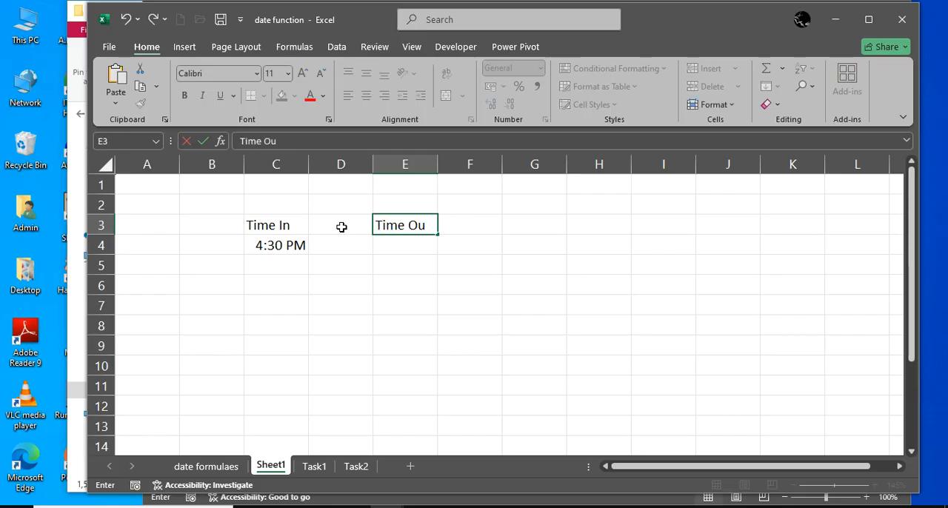
key(Return)
Enter the formula =Time(5,15,0) in cell E4 under the Time Out heading
text(=)
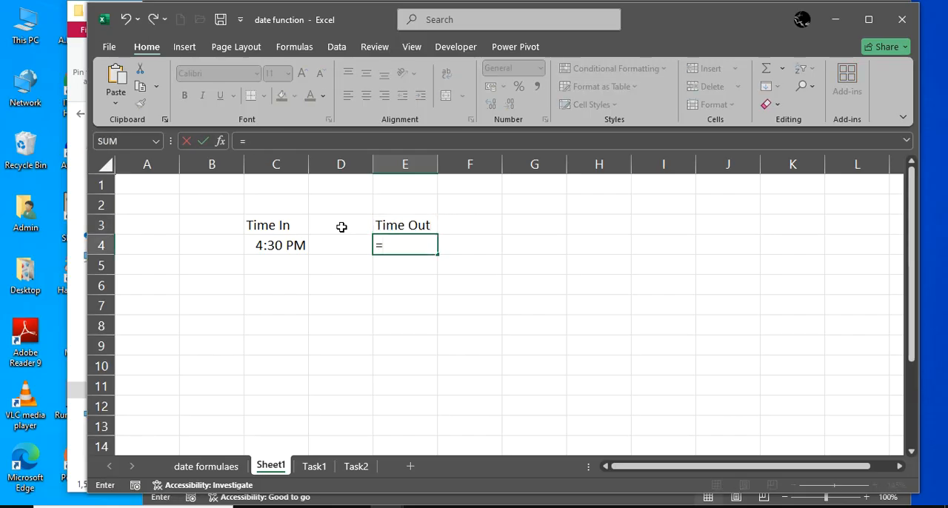
text(Time()
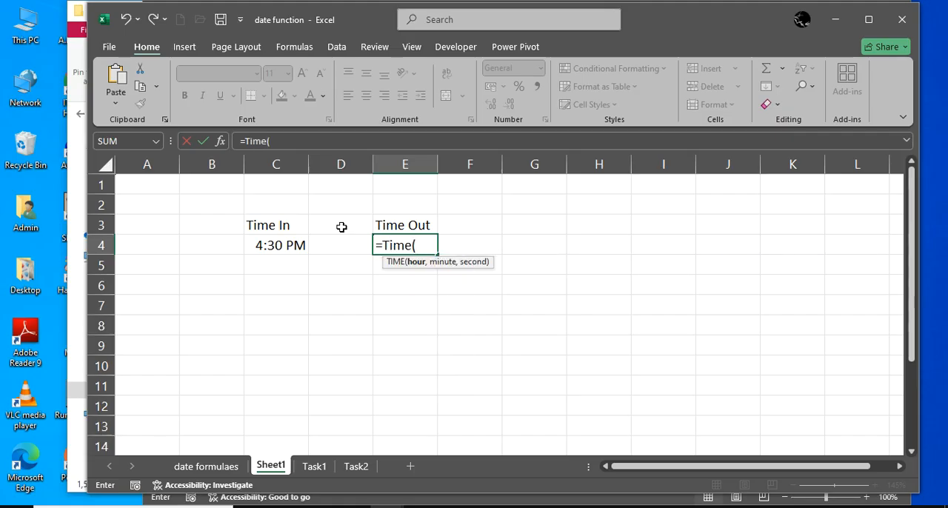
text(5,15,0))
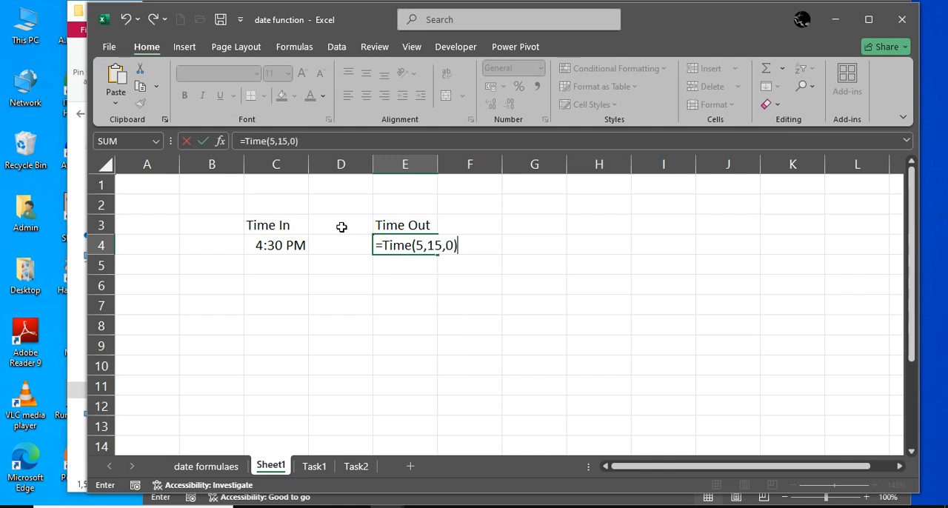
key(Return)
Enter the heading Working Hours in cell G3
key(Right)
key(Right)
key(Right)
key(Up)
key(Up)
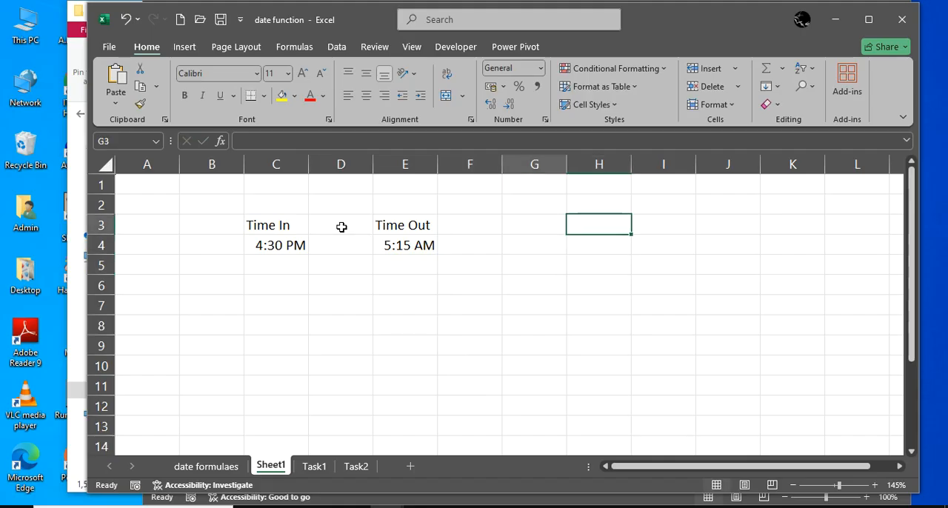
key(Left)
text(Work)
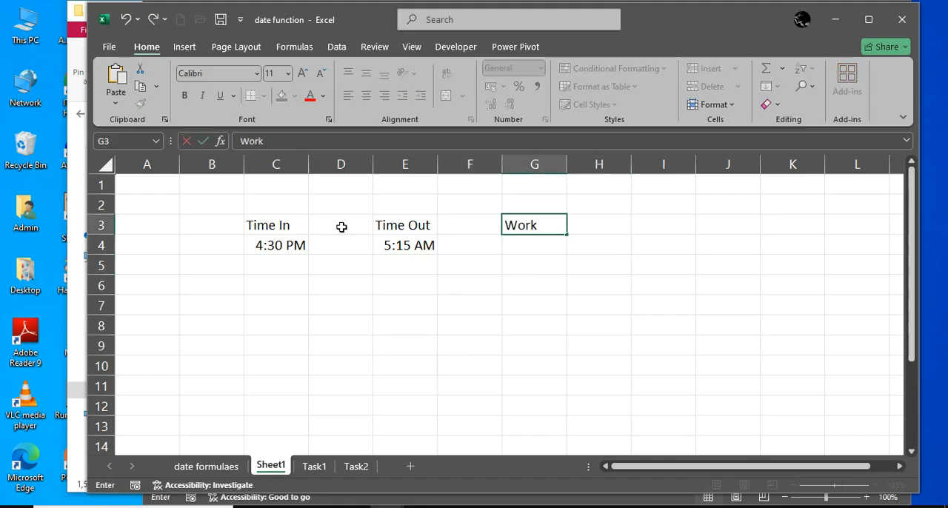
text(ing Hours)
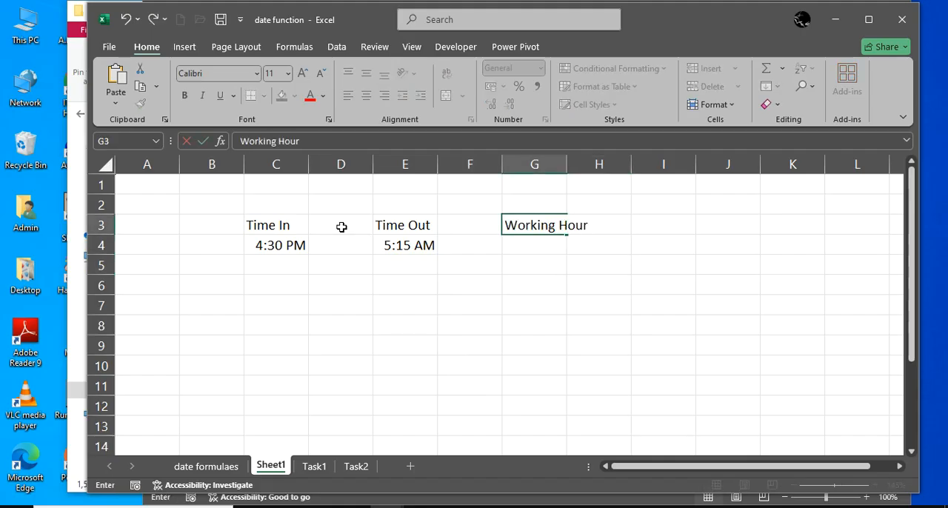
key(Return)
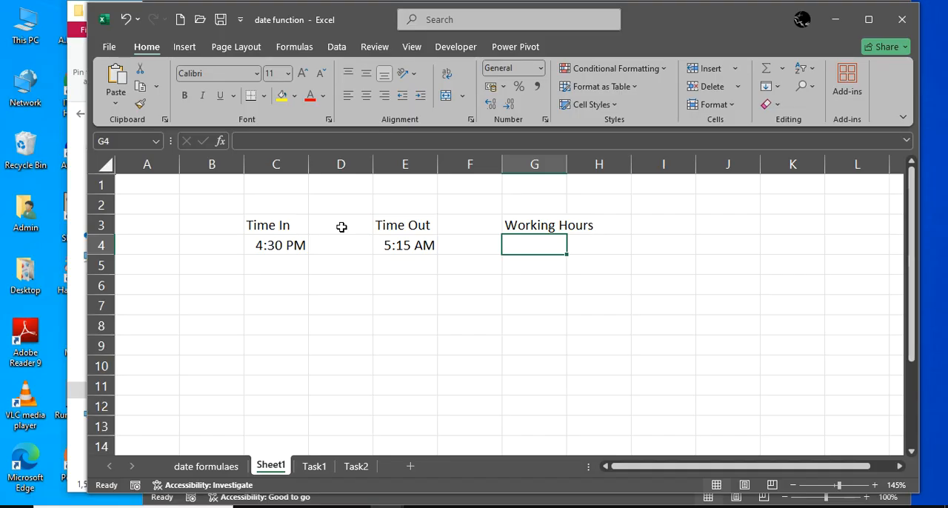
text(=datedif()
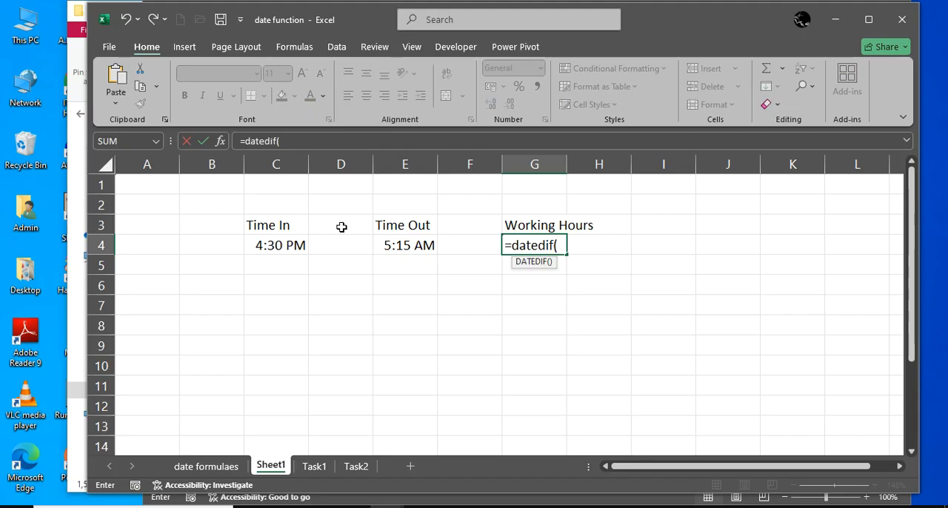
key(BackSpace)
key(BackSpace)
key(BackSpace)
key(BackSpace)
key(BackSpace)
key(BackSpace)
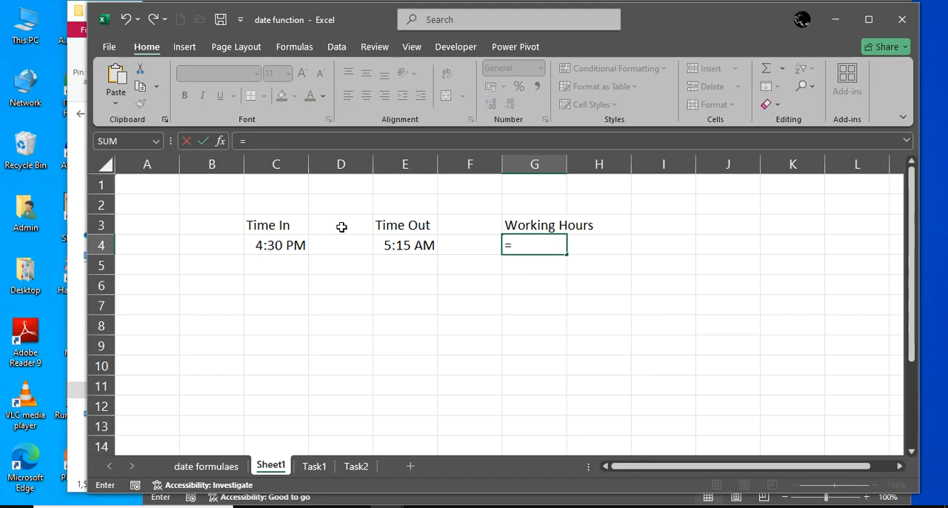
text(timedi)
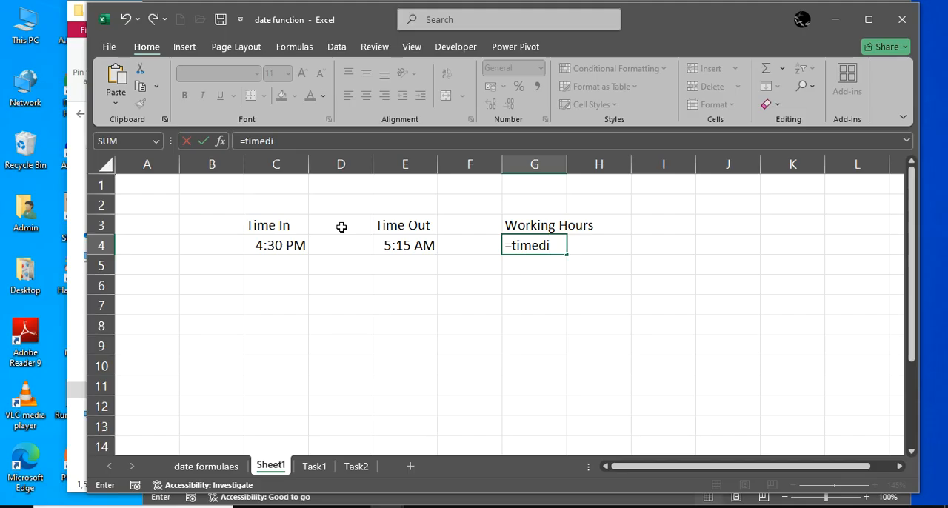
key(Escape)
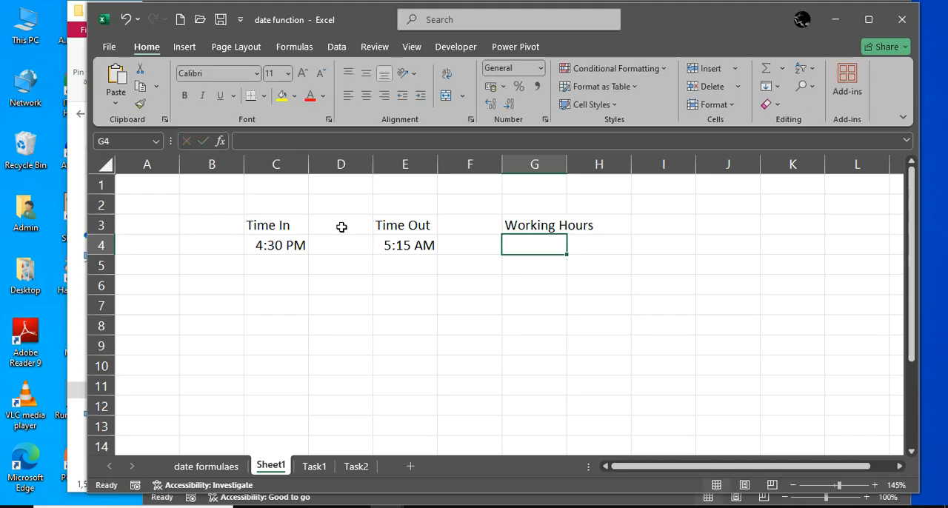